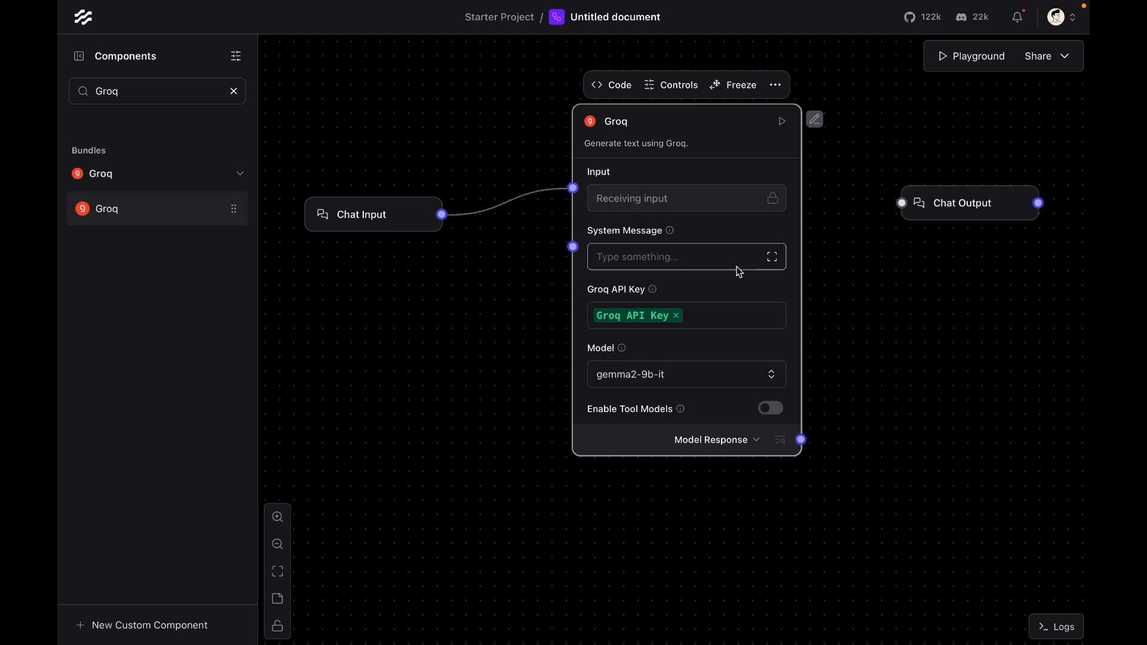
Step: Set the Groq system message to "You are a support bot try to answer the user's questions in relation to the new Oakwood Community Library opened in Statesville"
click(772, 257)
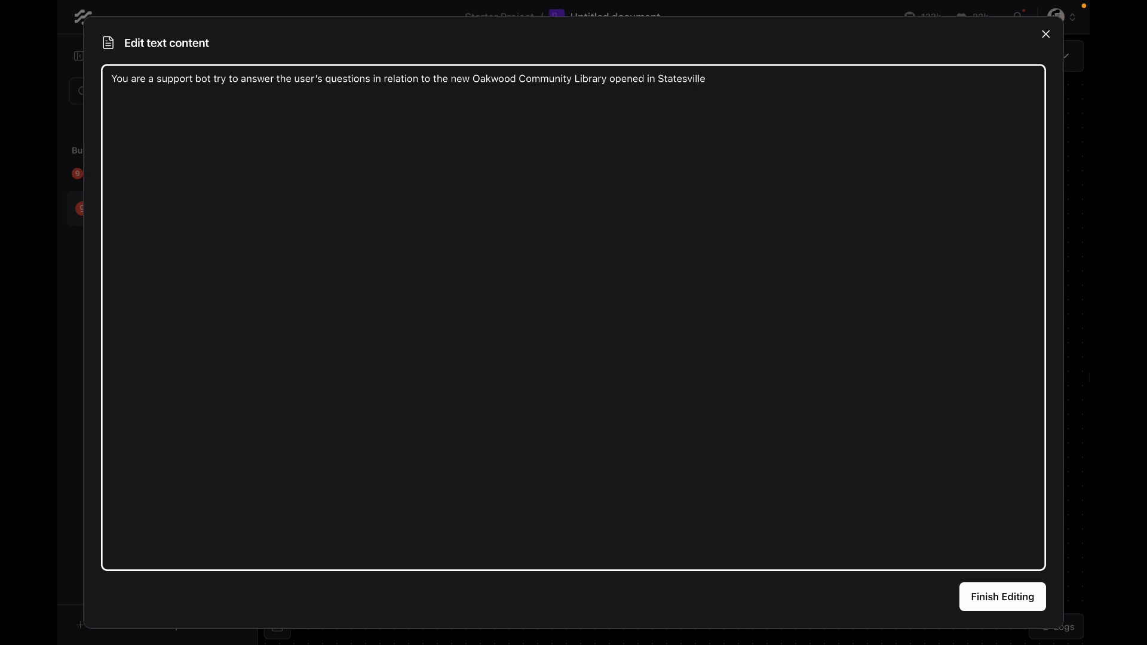
click(1005, 602)
Step: Connect Groq's Model Response output to the Chat Output component and tidy the node layout
drag(802, 440, 902, 204)
drag(978, 207, 940, 207)
click(909, 302)
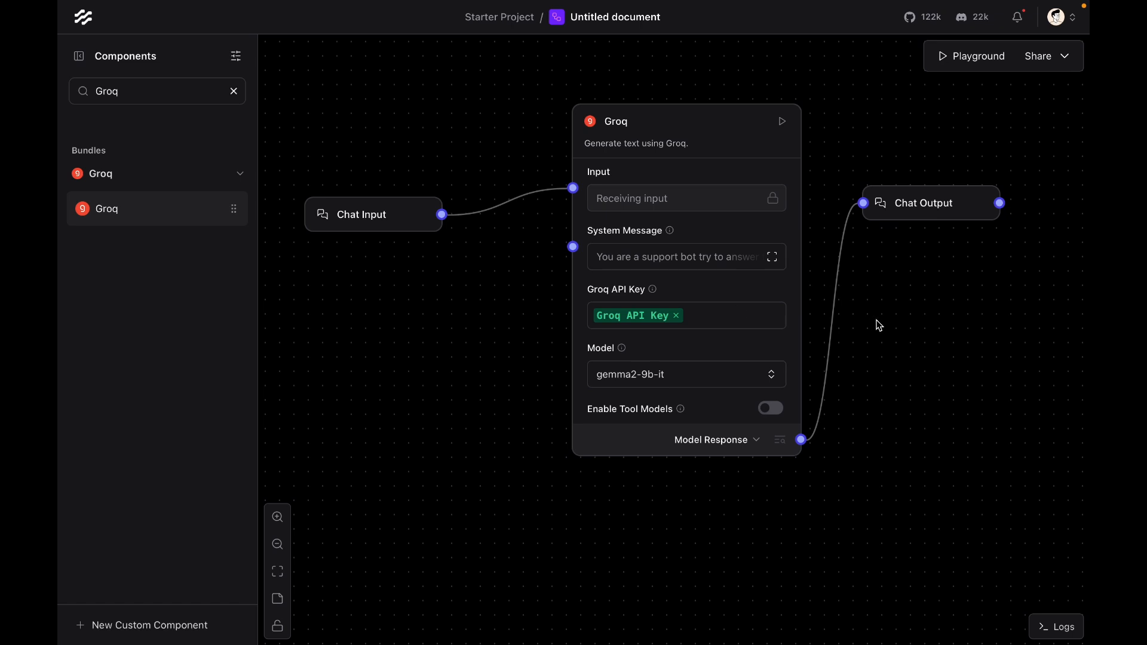
drag(876, 322, 793, 350)
drag(325, 240, 360, 260)
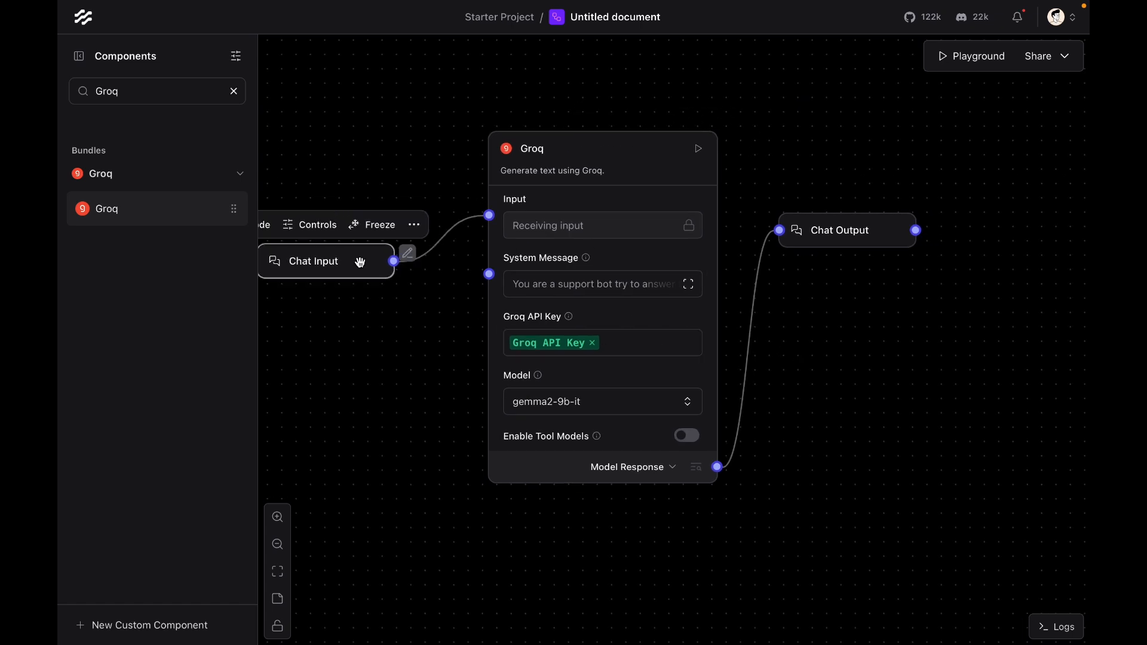
Step: Test the flow in the Playground by asking "Hi do you know what time the Oakwood library opens?"
click(985, 62)
text(Hi do you k)
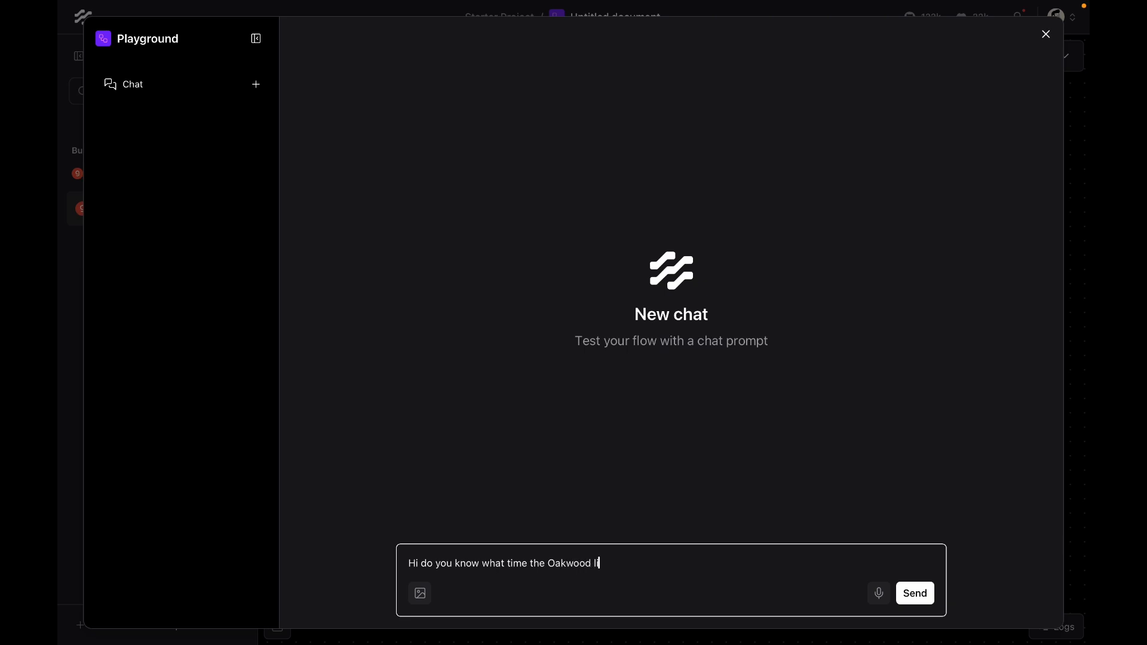
text(now what time the Oakwood library  opens?)
key(Return)
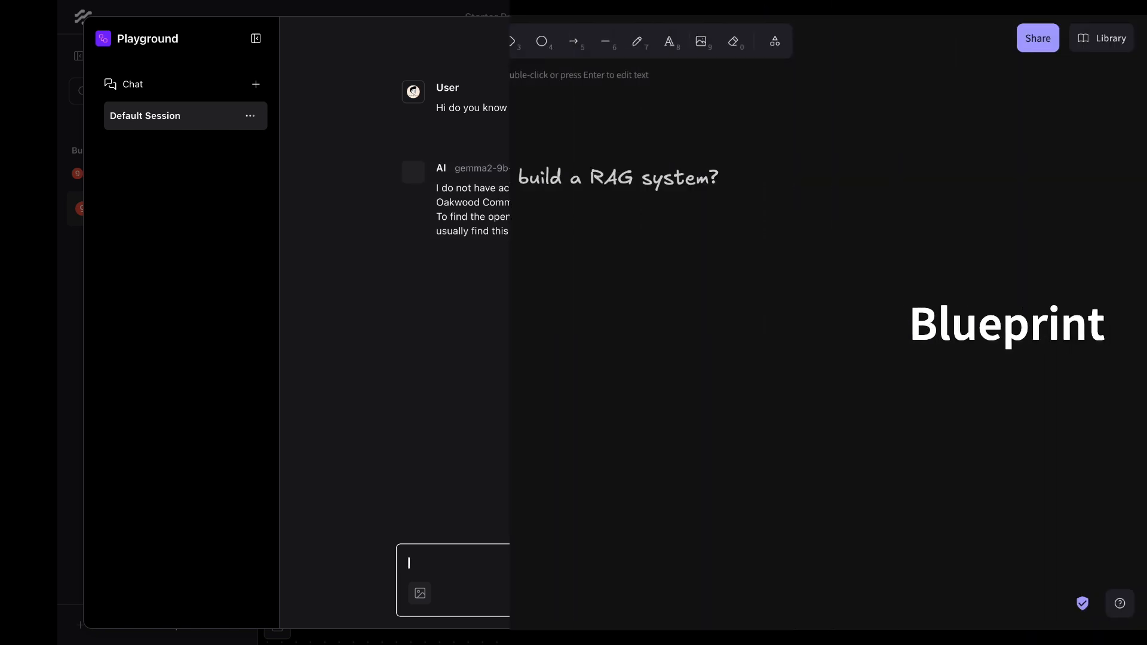
Step: In the Excalidraw whiteboard, add the title "Blueprint for Simple RAG Flow" and the label "Oakwood Library Q&A"
text(for Simple RAG Flow Library)
key(Return)
text(Q&A)
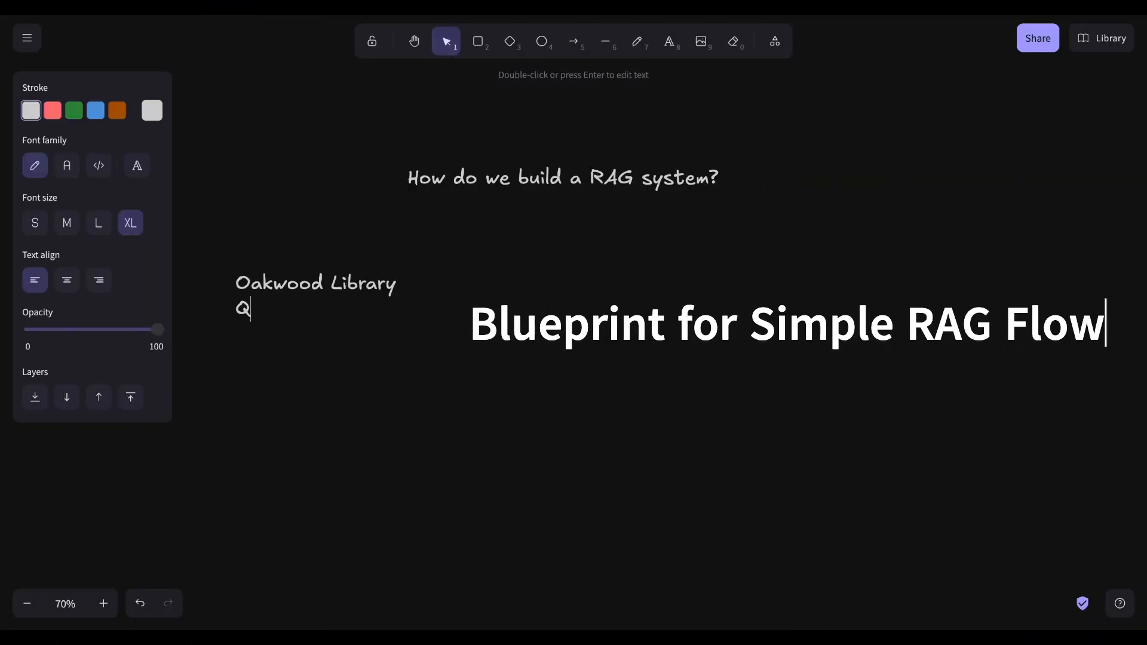
Step: Center-align the "Oakwood Library Q&A" label text
click(364, 336)
click(354, 303)
click(67, 283)
click(310, 215)
Step: Draw an arrow from the label to a filled rectangle with horizontal lines representing a database
click(575, 42)
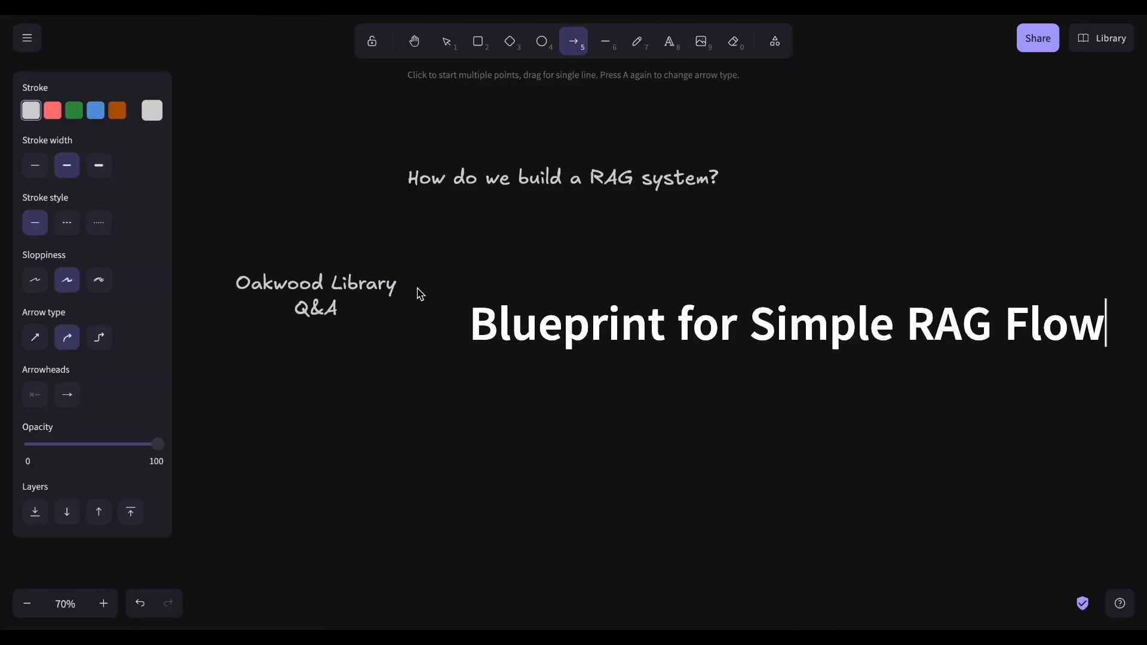
mouse_move(414, 288)
mouse_down()
mouse_move(543, 287)
mouse_move(618, 351)
mouse_move(677, 373)
mouse_up()
key(r)
key(l)
drag(567, 288, 702, 288)
key(l)
drag(565, 313, 654, 313)
drag(564, 352, 634, 352)
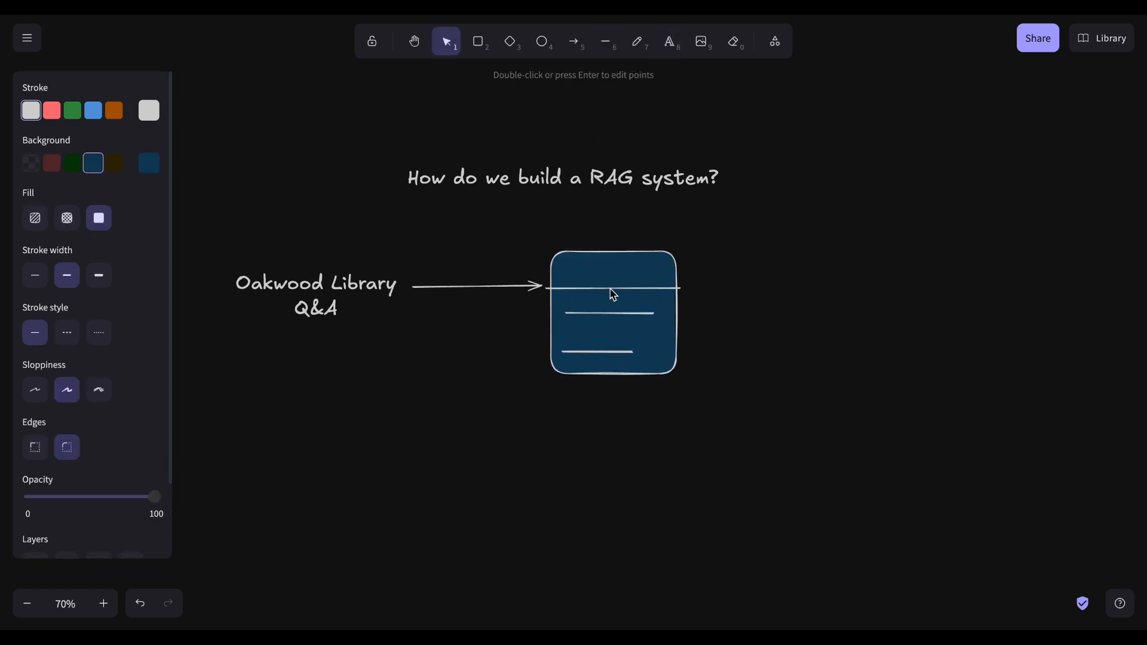
drag(609, 292, 592, 291)
Step: Caption the database shape "Vector DB (Astra DB)"
double_click(604, 412)
text(Vector DB (Astra DB))
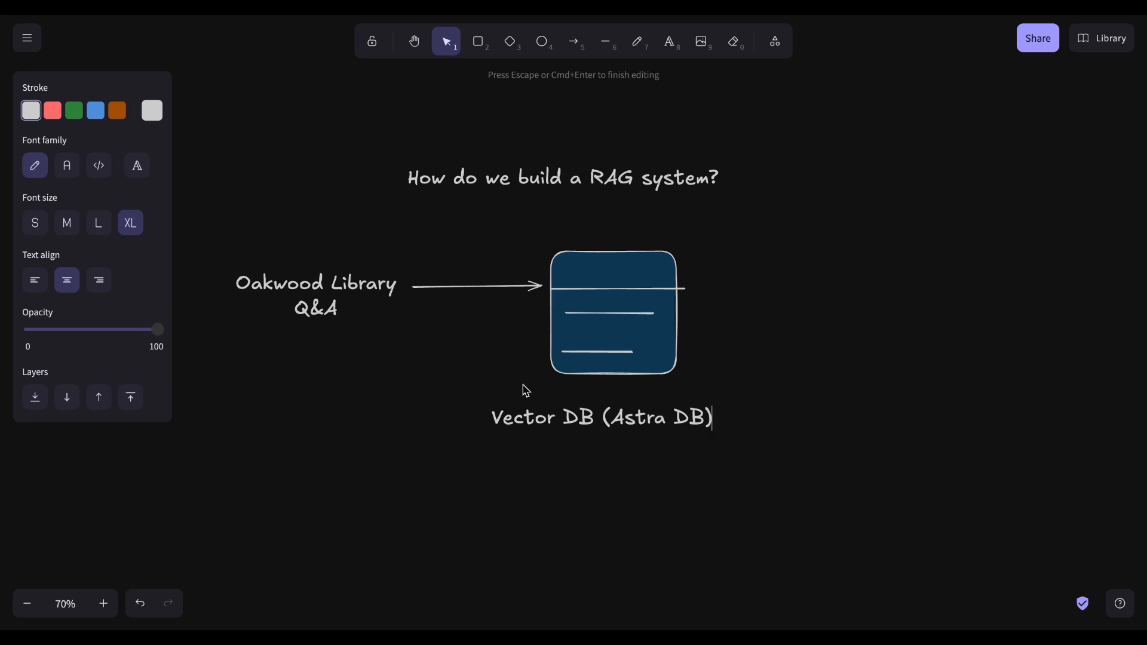
key(Escape)
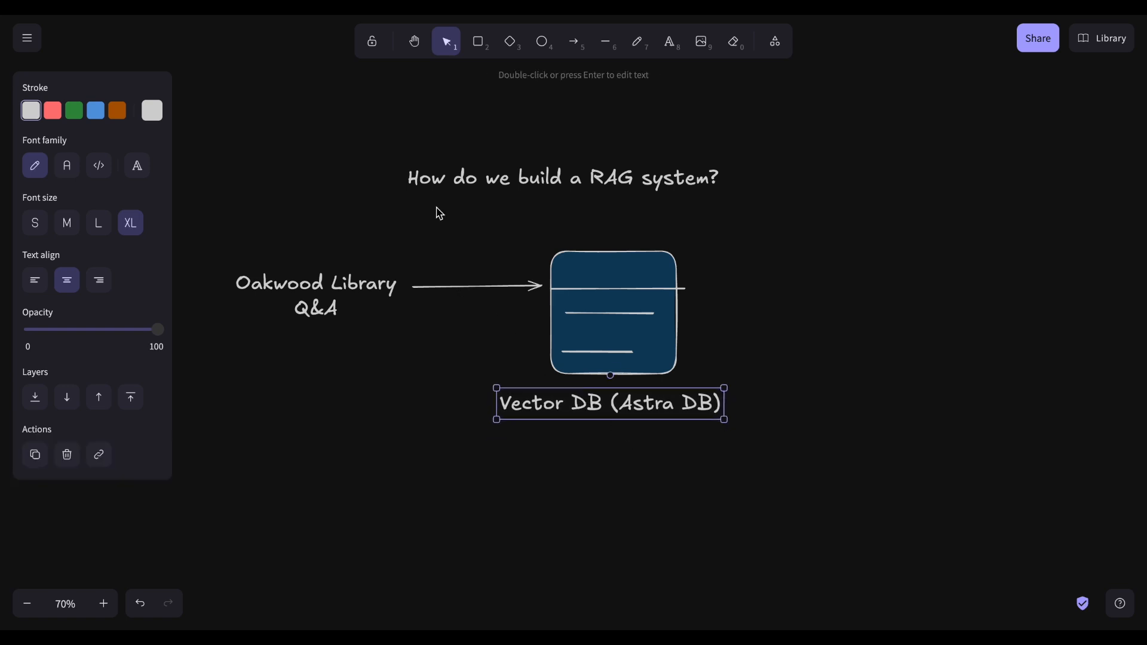
Step: Label the arrow into the database "Embeddings" and position the label above it
double_click(444, 255)
text(Embedded)
key(BackSpace)
key(BackSpace)
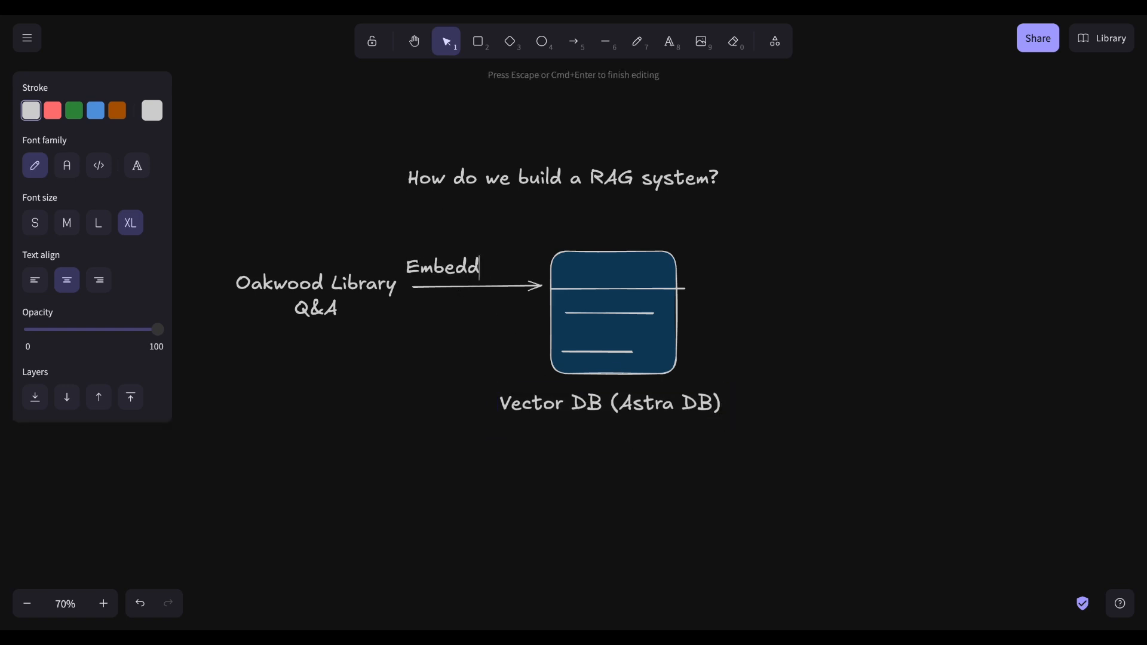
text(ings)
key(Escape)
drag(482, 261, 489, 260)
click(372, 435)
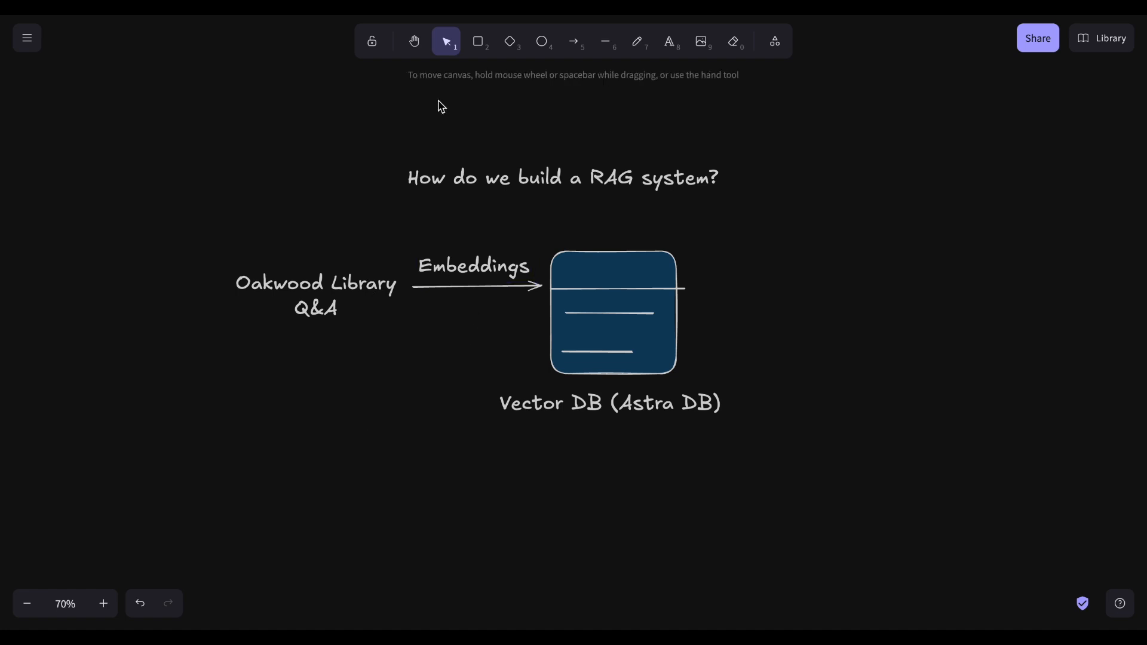
Step: Add a small text "Embedding Model (Mistral)" above the Oakwood label
key(t)
click(275, 221)
text(Embed)
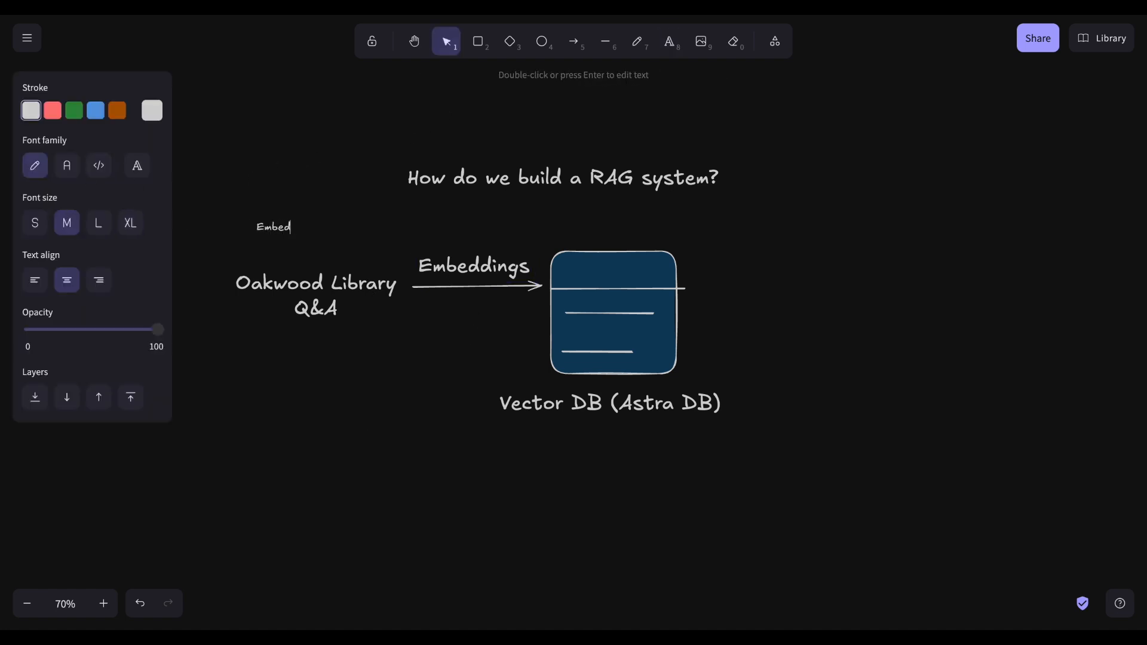
text(ding Model (Mistral))
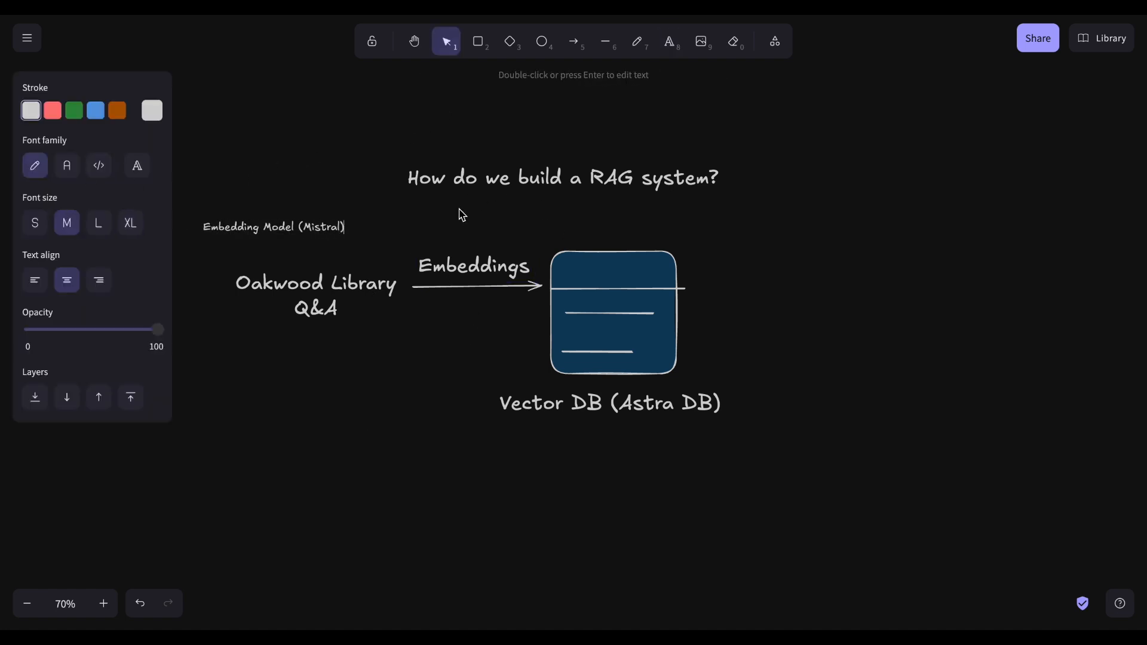
key(Escape)
Step: Draw an arrow from "Embedding Model (Mistral)" to the "Embeddings" label
key(a)
click(352, 228)
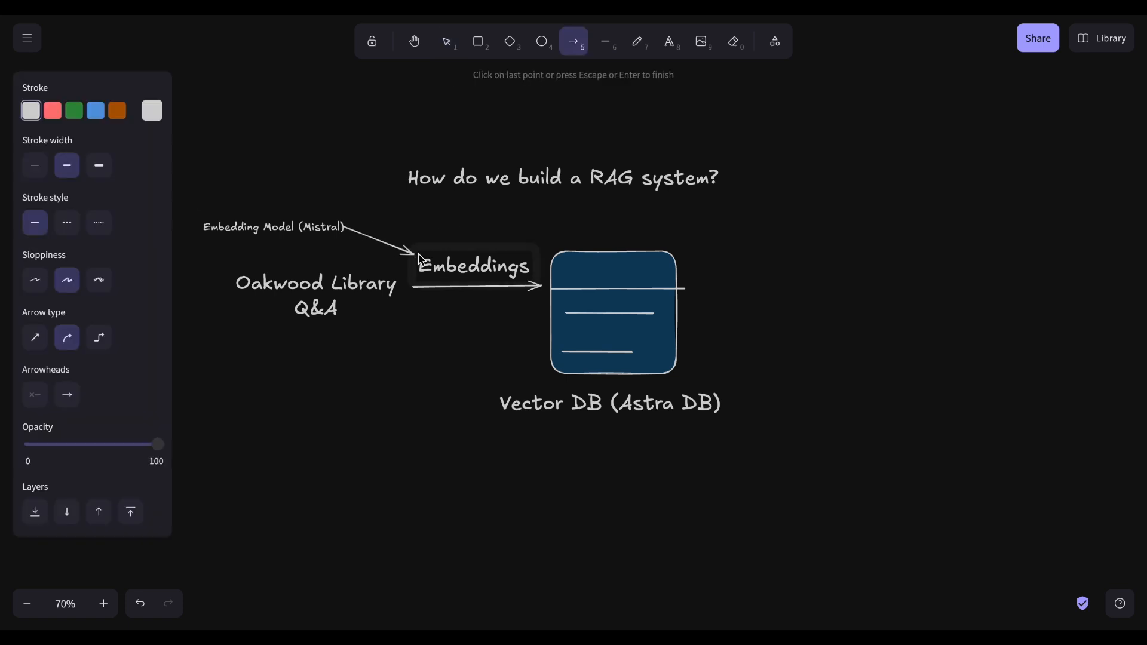
key(Escape)
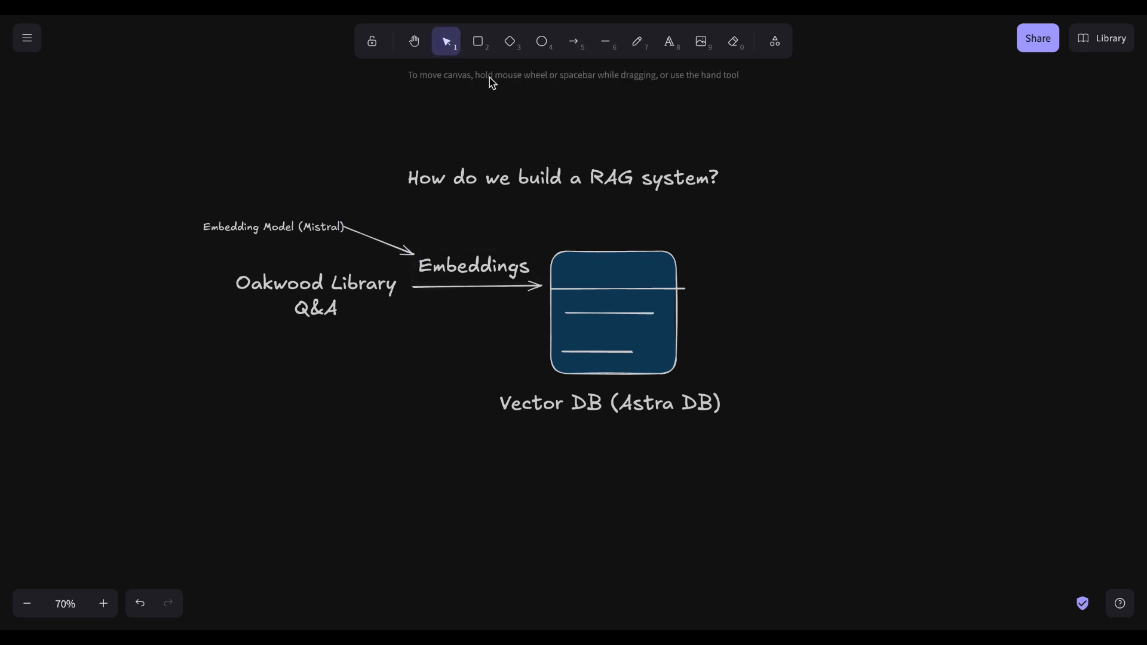
Step: Add a "User Input" text below the Oakwood label
key(t)
click(293, 435)
text(User Input)
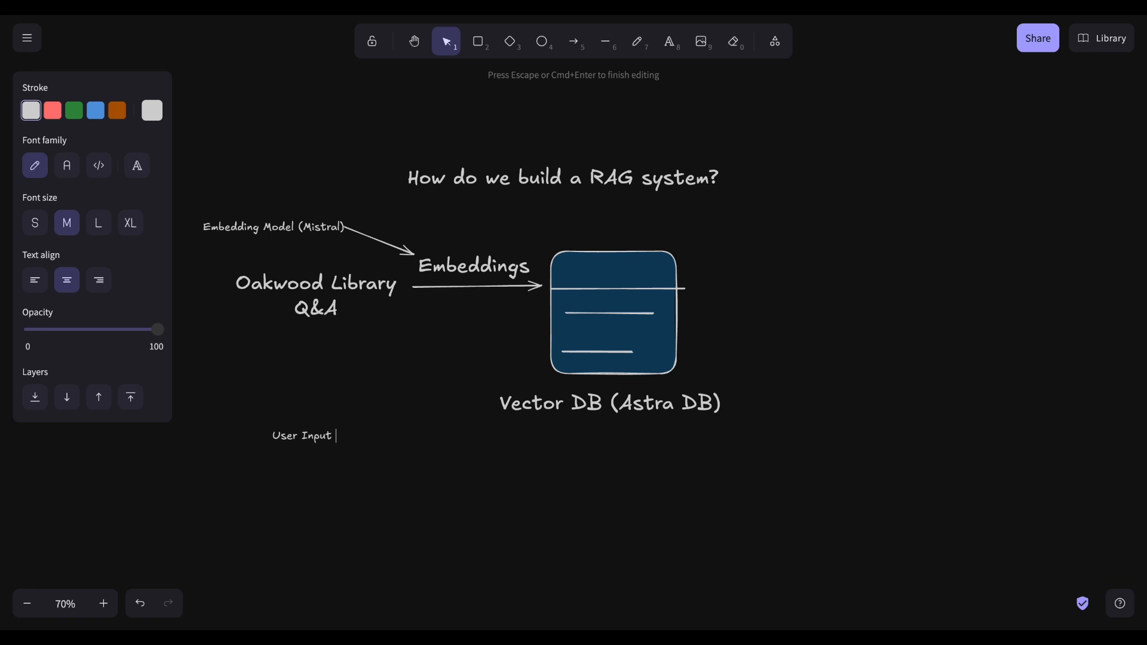
key(Escape)
Step: Draw a curved arrow from "User Input" to the database shape
key(a)
drag(332, 418, 544, 346)
drag(441, 384, 458, 414)
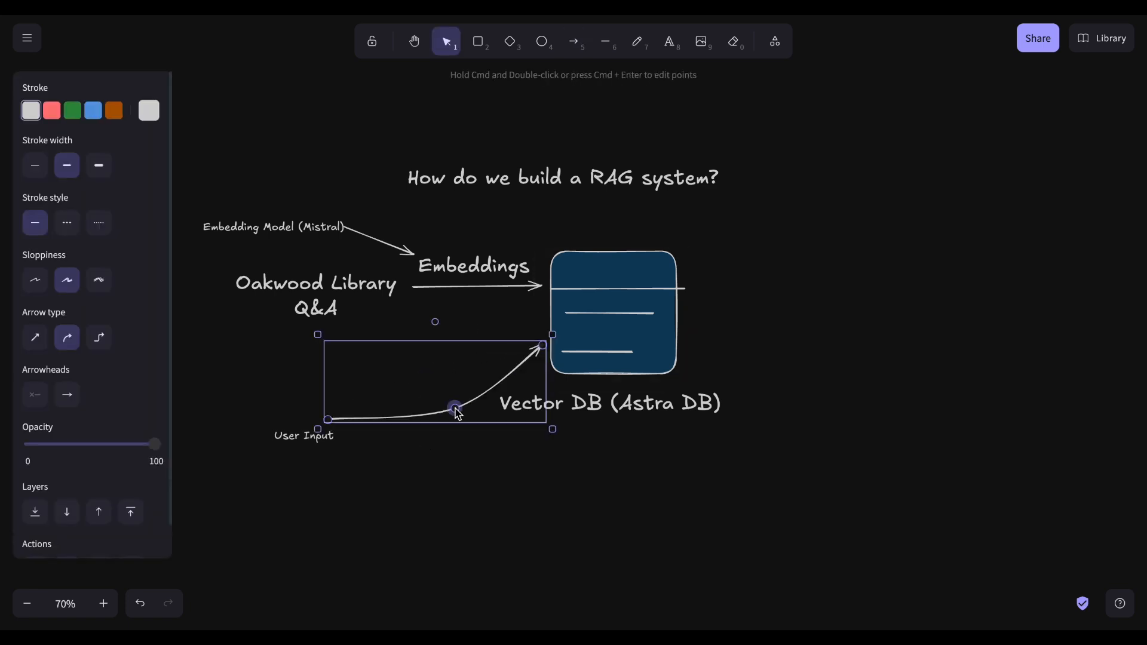
click(446, 496)
Step: Label the curved arrow "Search Query" and position it along the arrow
key(t)
click(397, 392)
text(Search)
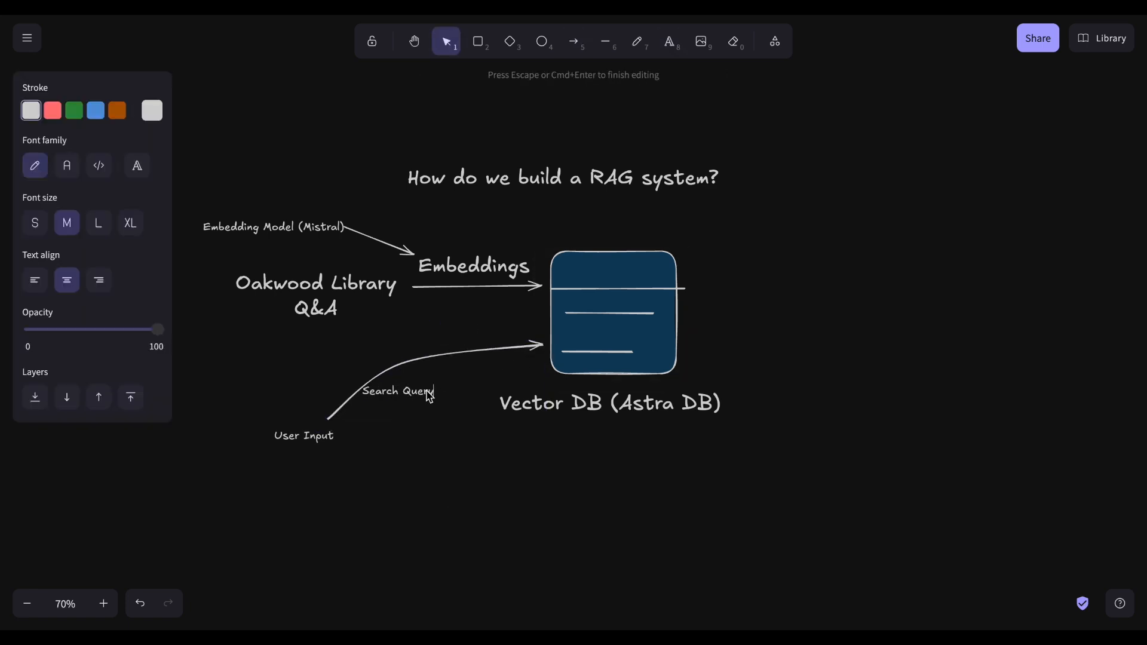
text( Query)
key(Escape)
drag(423, 396, 441, 385)
click(689, 322)
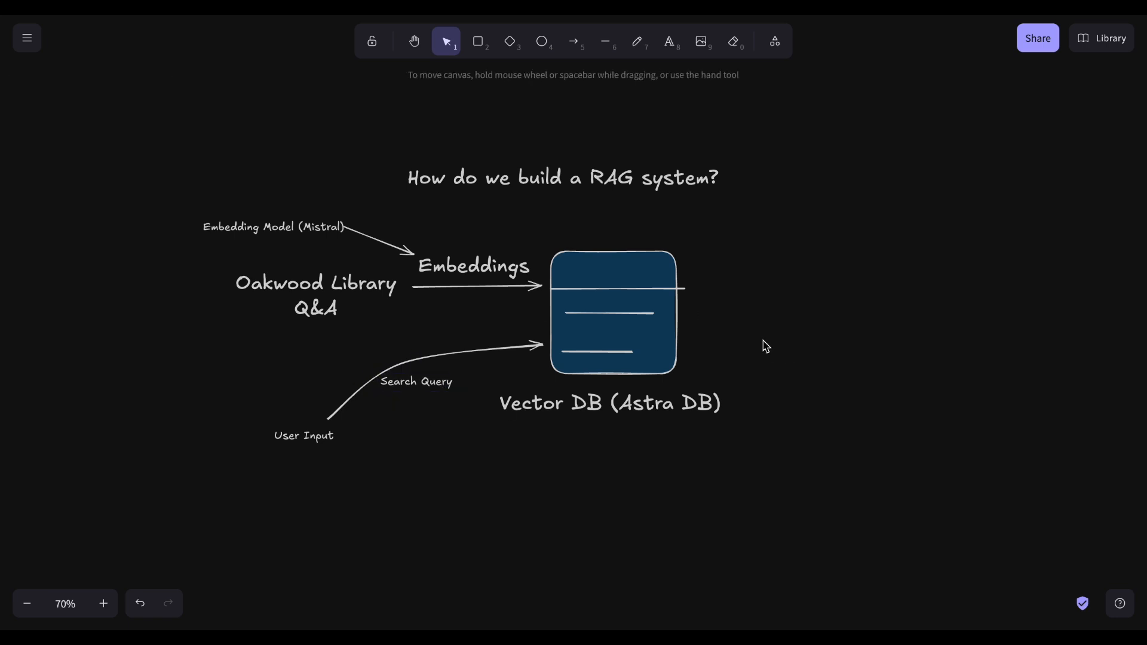
Step: Draw an arrow from the database to an "LLM" label on its right
key(a)
drag(816, 310, 853, 320)
double_click(856, 302)
click(130, 224)
Step: Label the arrow to the LLM "context" and position it above the arrow
click(771, 353)
double_click(719, 304)
text(context)
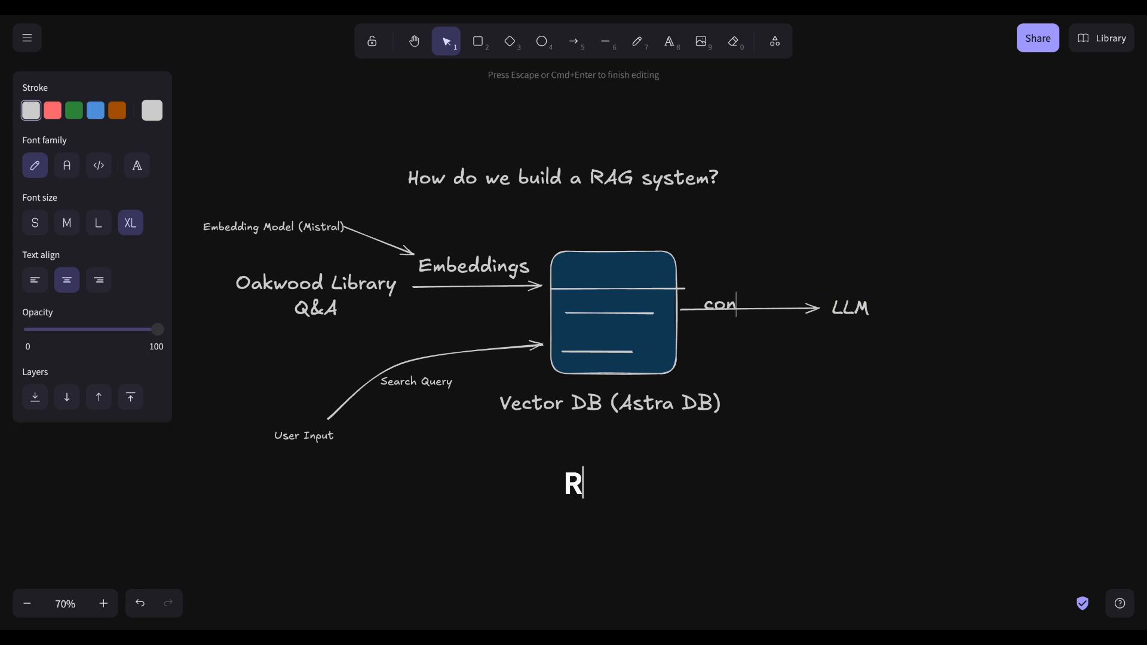
click(743, 349)
drag(726, 306, 744, 293)
click(837, 473)
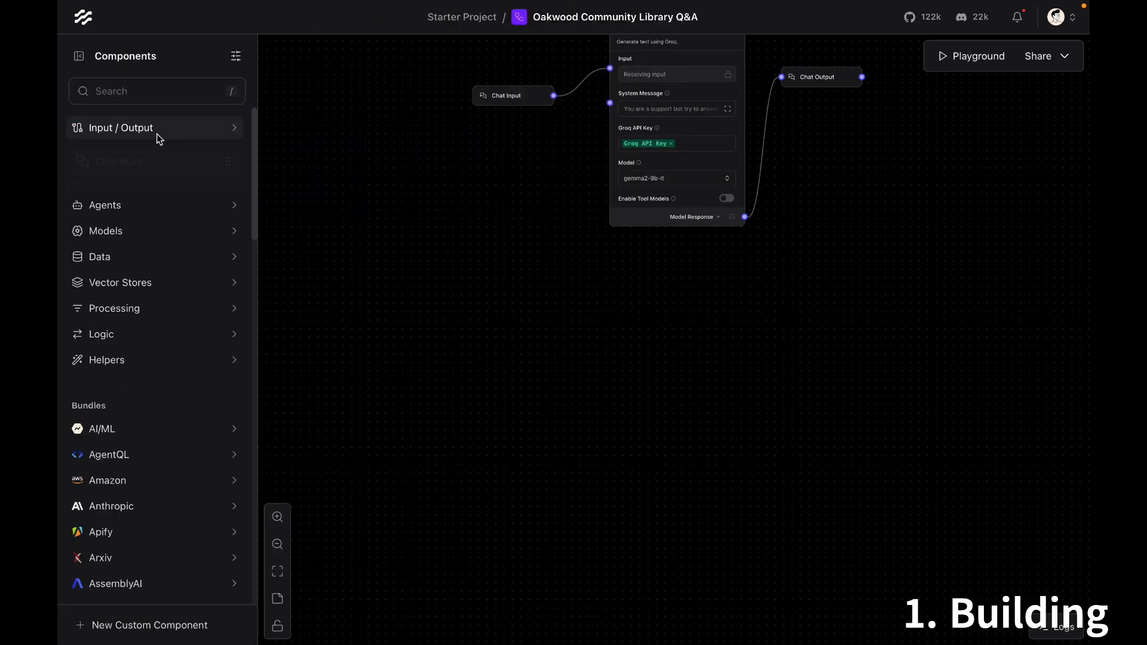
Step: Back in Langflow, add a File component and select "Oakwood Library Q&A.pdf" as its file
click(113, 205)
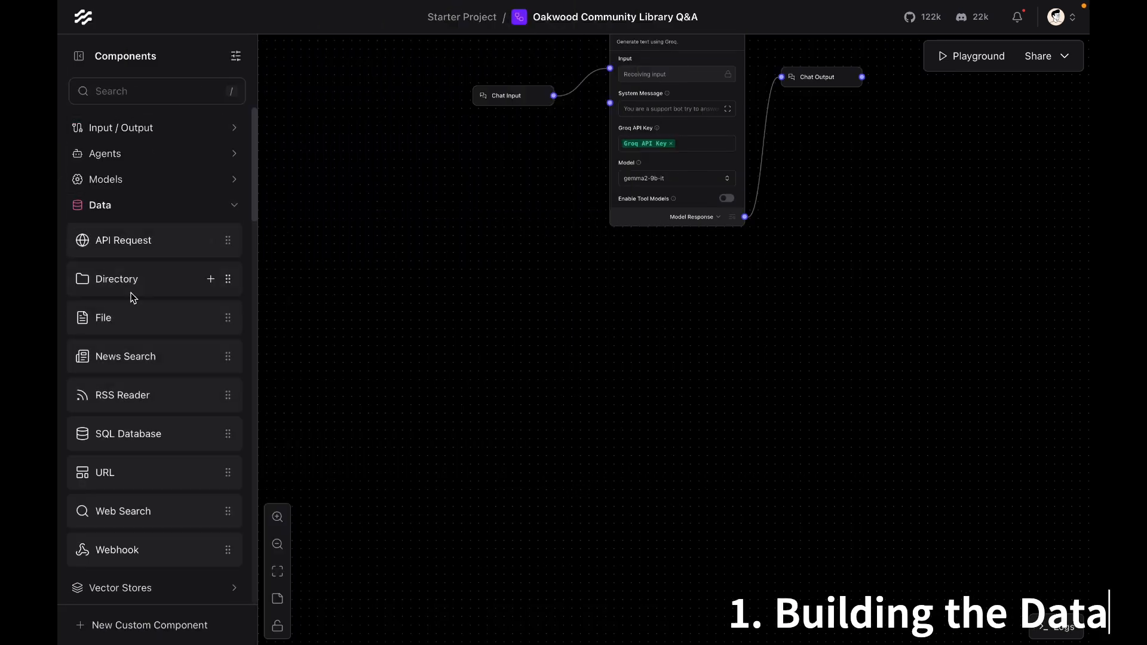
drag(133, 318, 543, 358)
click(572, 399)
click(399, 283)
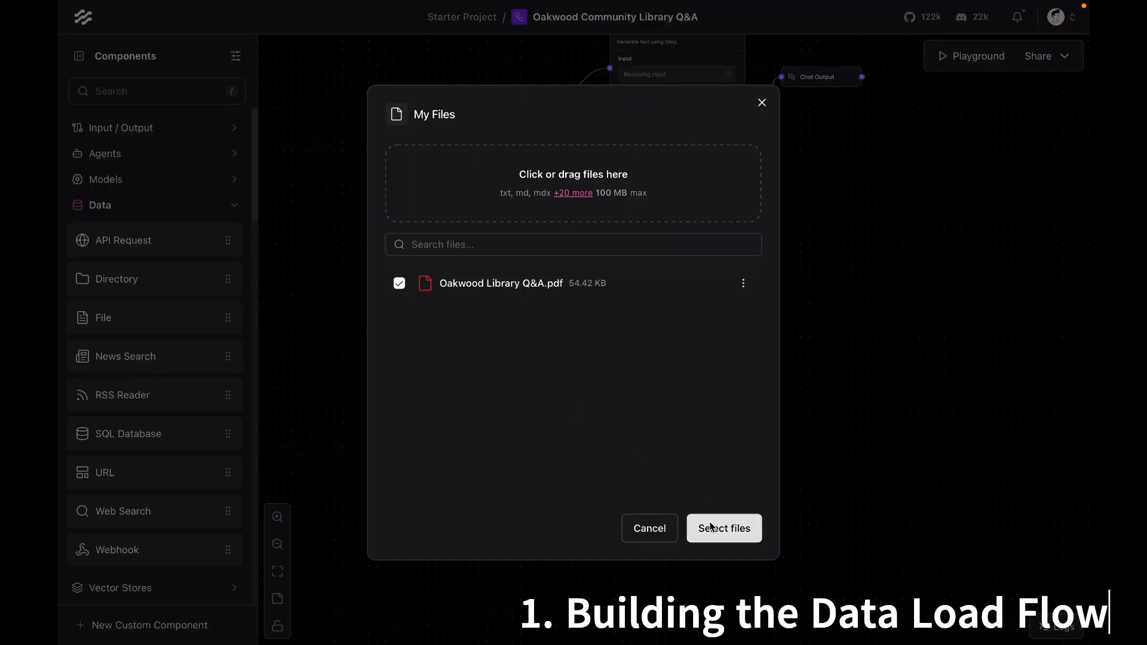
click(711, 527)
Step: Add a Split Text component and connect the File's Raw Content output to its Input
drag(647, 405, 568, 486)
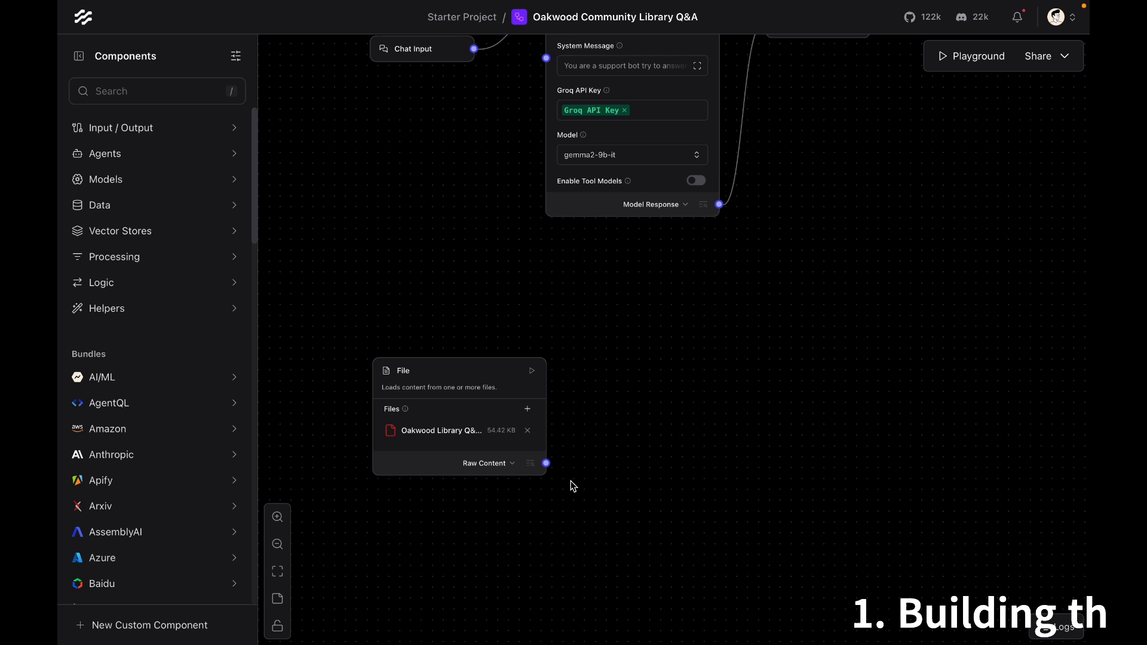
click(170, 298)
click(114, 256)
scroll(141, 496, down, 3)
drag(149, 487, 709, 327)
drag(546, 463, 618, 369)
Step: Set the Split Text chunk overlap to 100 and chunk size to 300
double_click(672, 416)
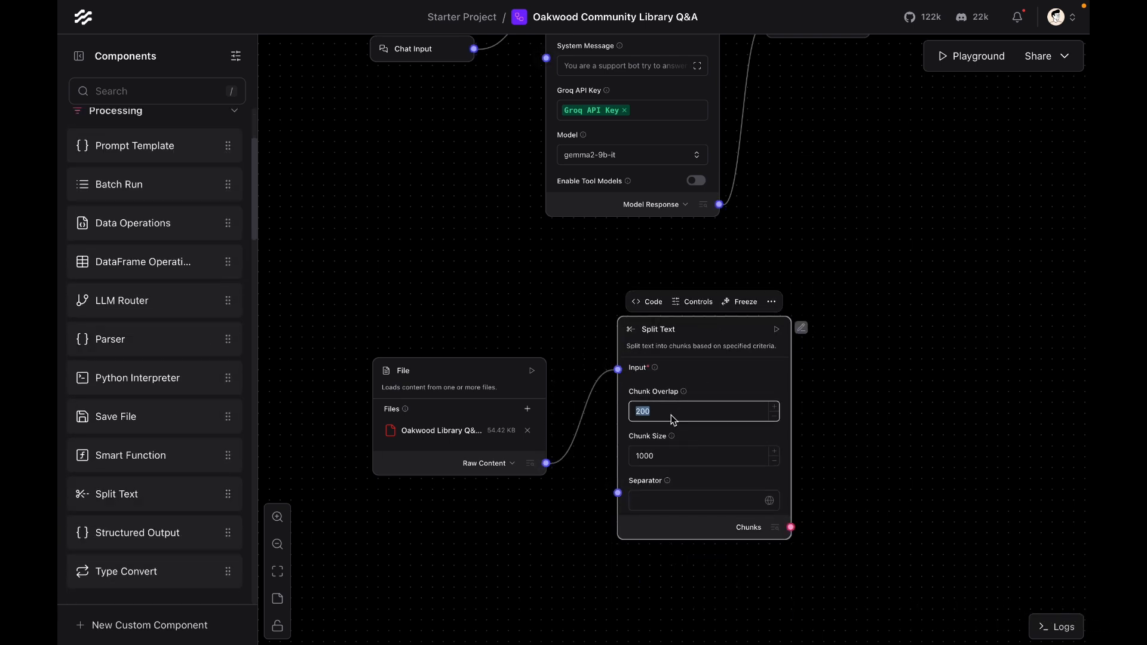
text(100)
double_click(651, 456)
Step: Run the File component and inspect its loaded output
click(532, 371)
click(530, 463)
scroll(381, 251, down, 10)
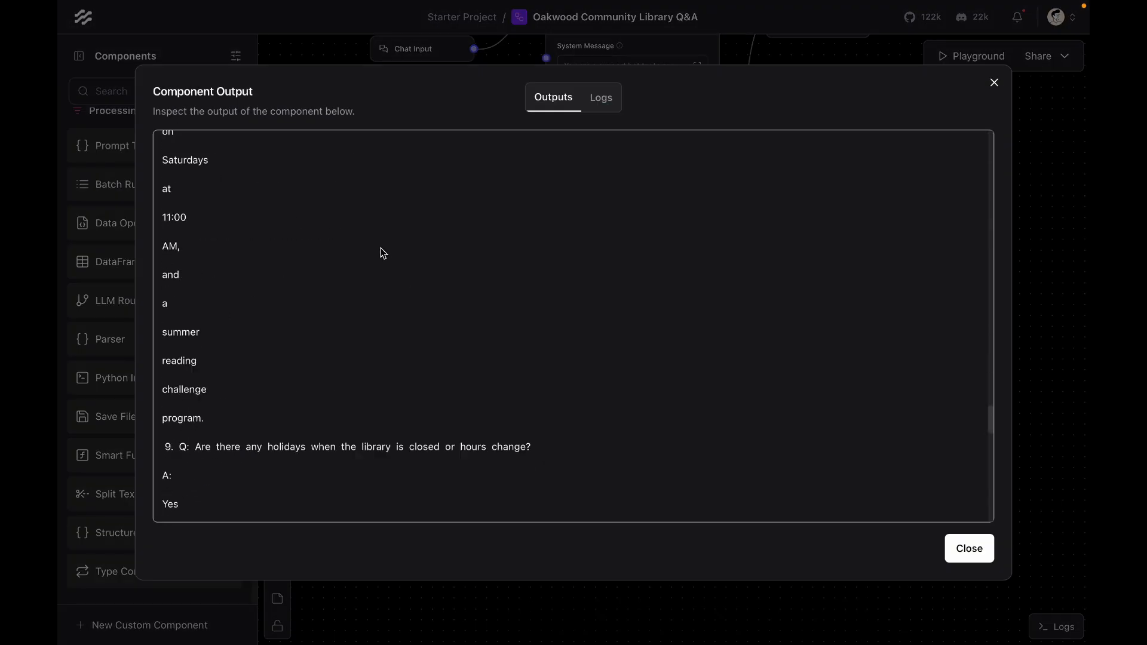
click(986, 547)
Step: Run the Split Text component and inspect the resulting chunks
click(777, 330)
click(775, 528)
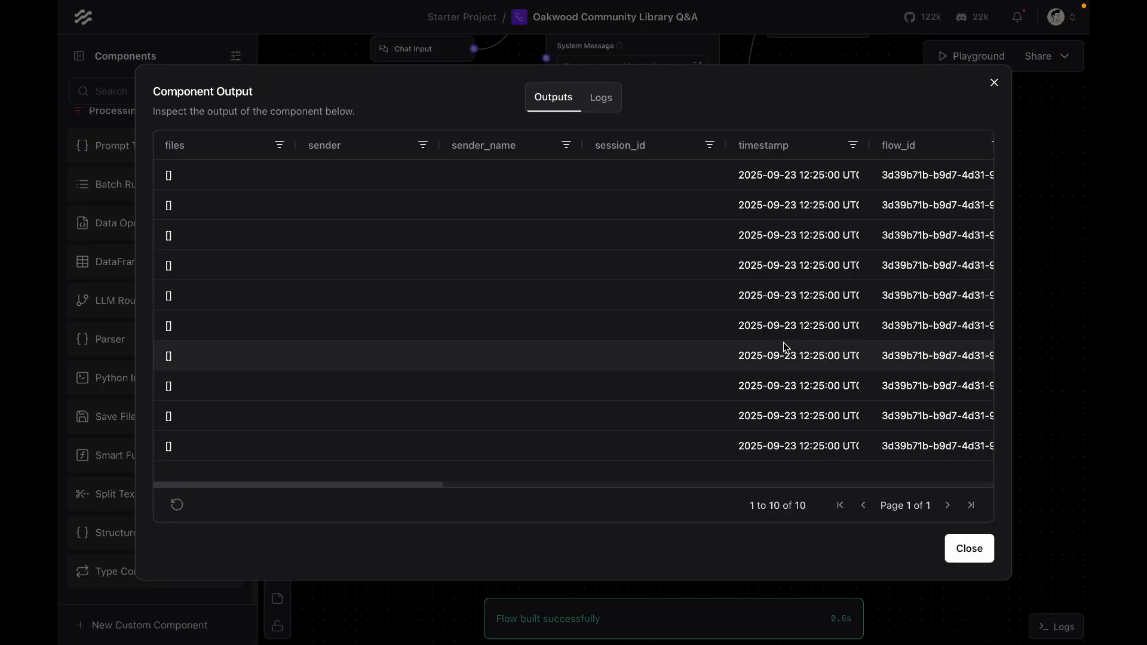
scroll(783, 342, right, 20)
click(972, 547)
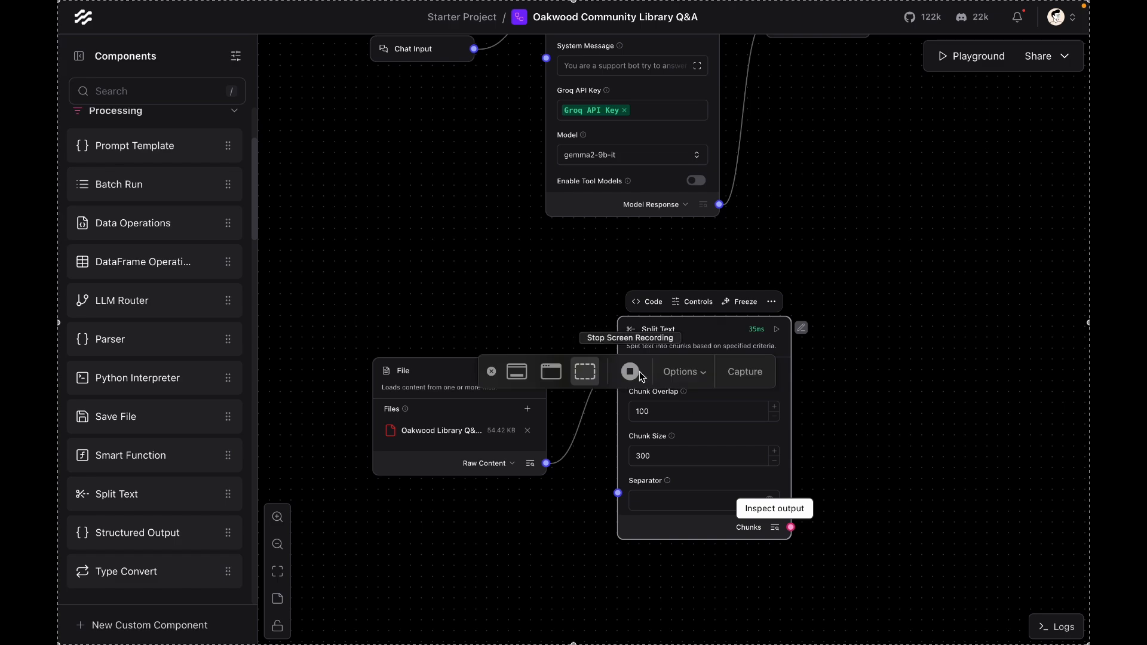
Step: Search for embedding components, place a MistralAI Embeddings component below Split Text, and assign its Mistral API key variable
click(110, 91)
text(Emb)
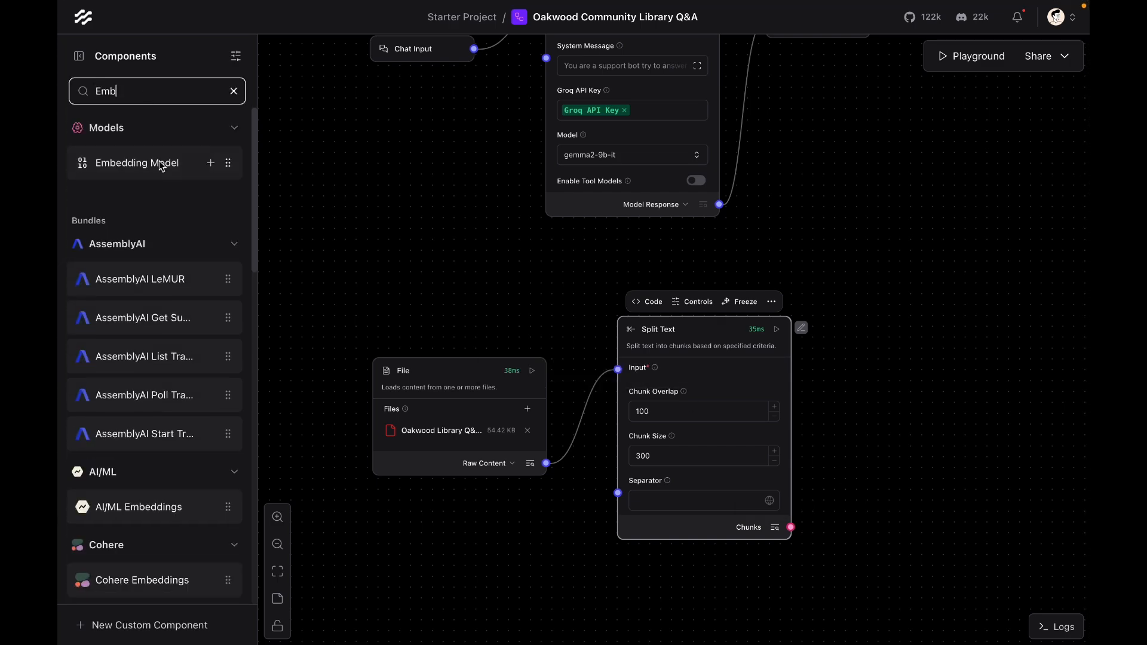
scroll(143, 329, down, 10)
drag(131, 177, 922, 374)
scroll(814, 257, right, 5)
drag(720, 348, 706, 454)
click(541, 504)
click(586, 494)
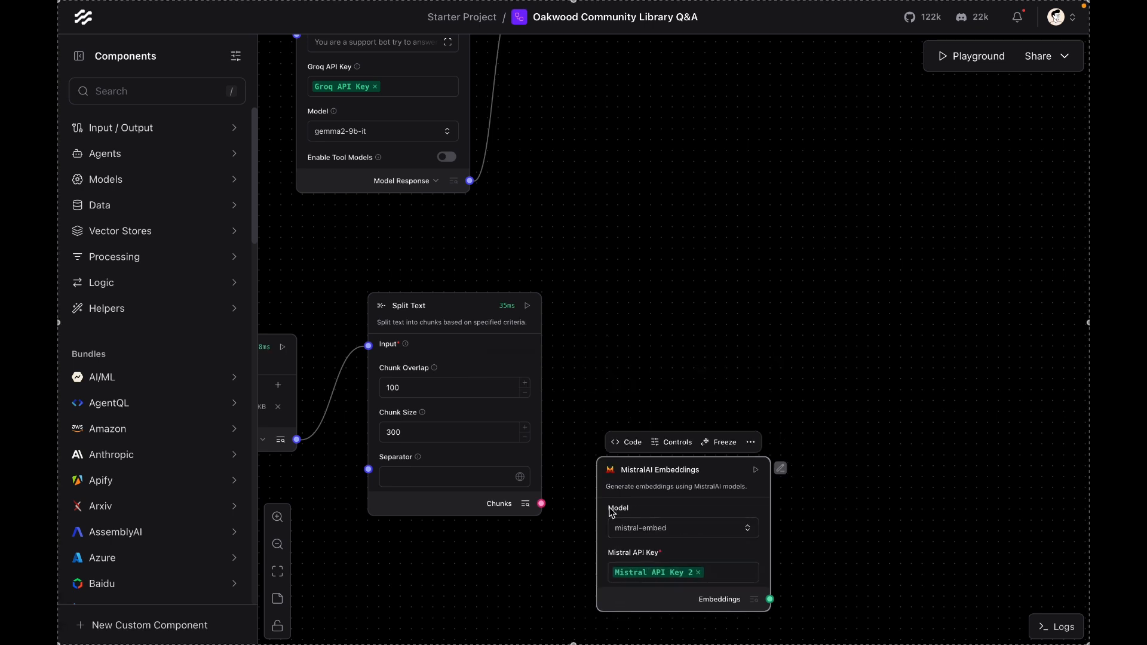
Step: Search for Astra and add an Astra DB vector store component to the canvas
click(138, 97)
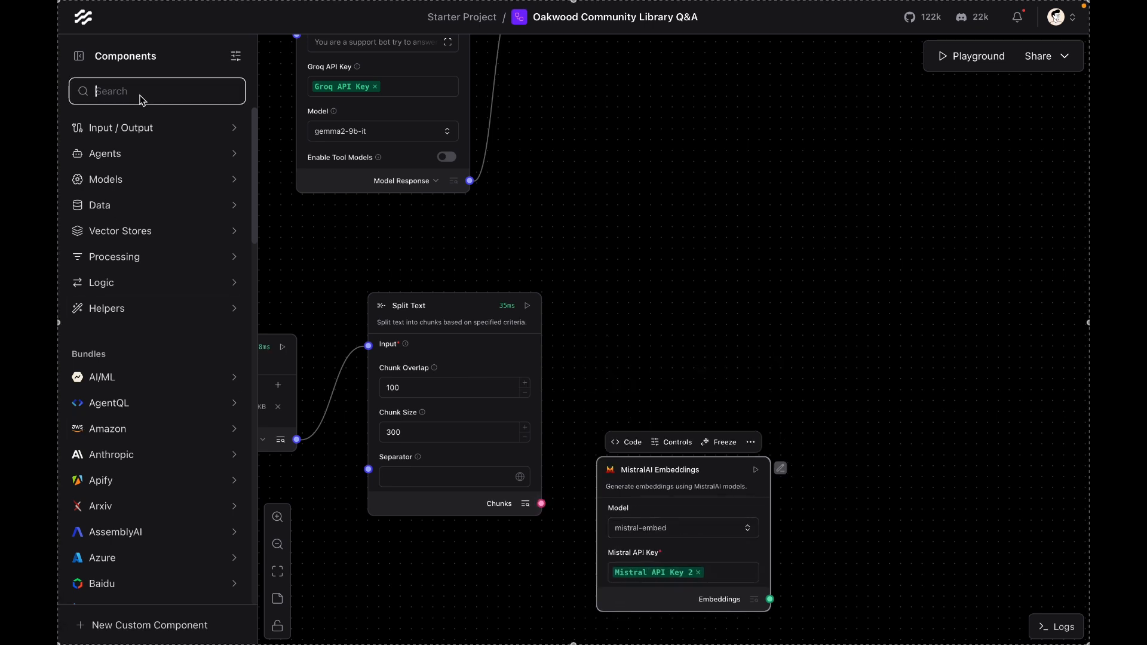
text(Astra)
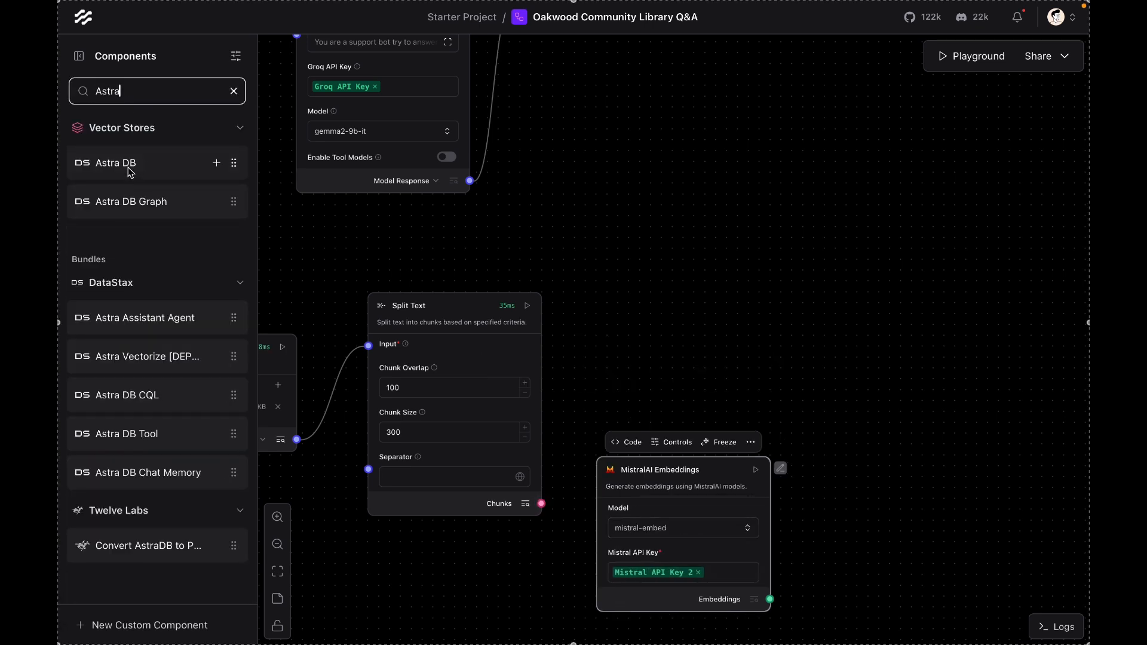
drag(130, 173, 902, 302)
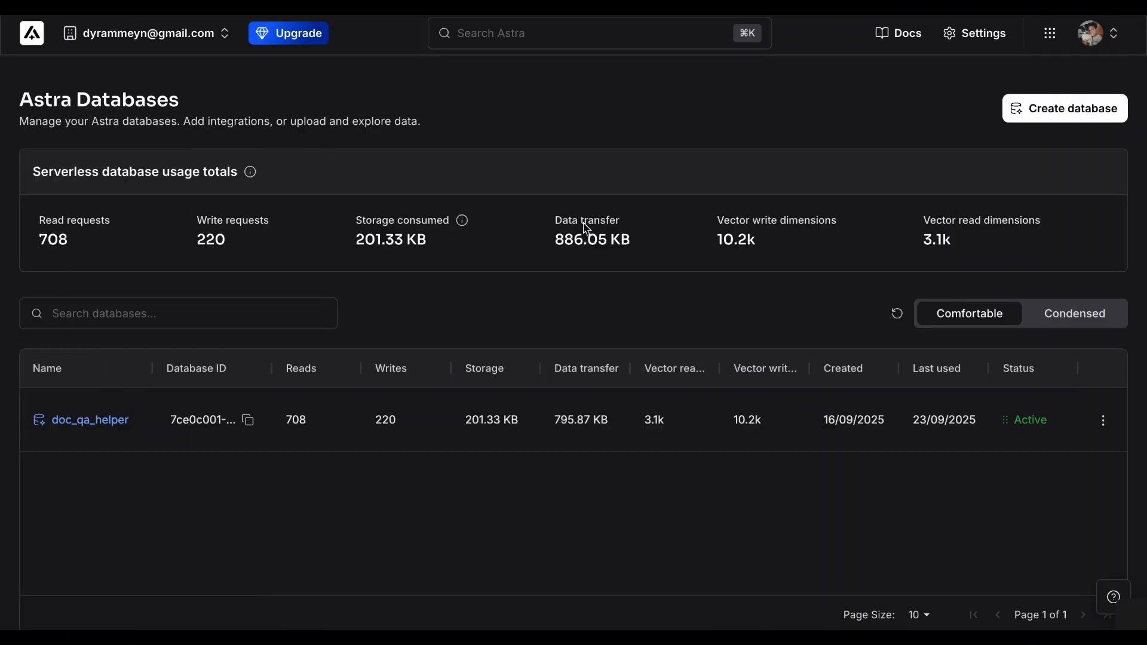
Step: Create a Serverless (vector) database named doc_qa_helper on Amazon Web Services in region us-east-2
click(1053, 118)
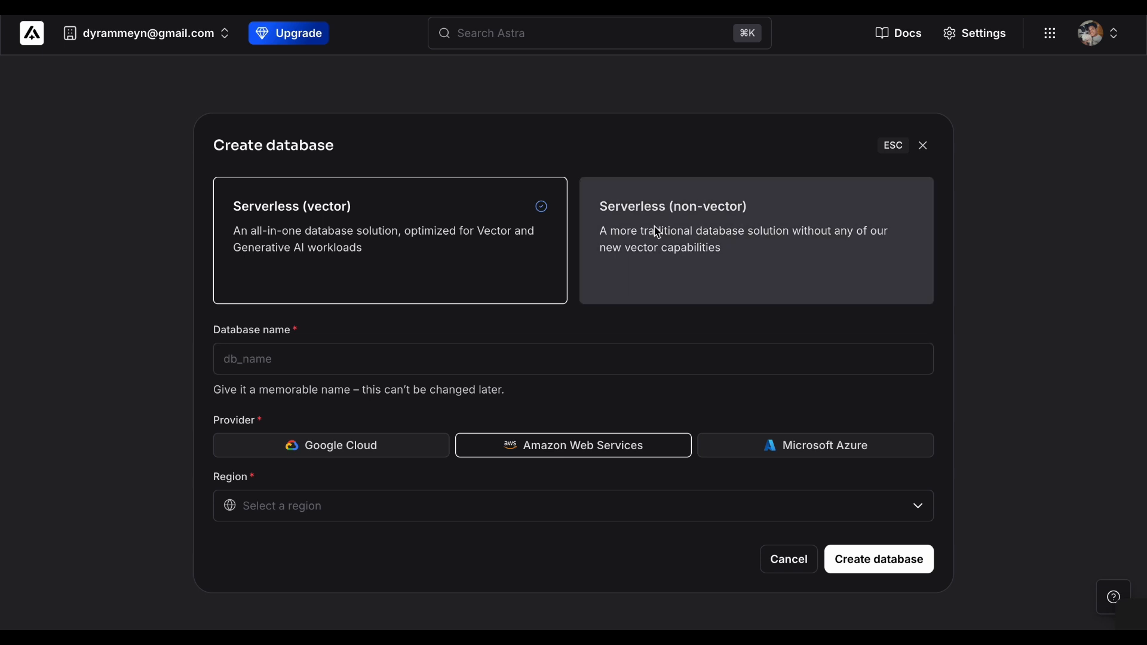
click(361, 351)
text(d)
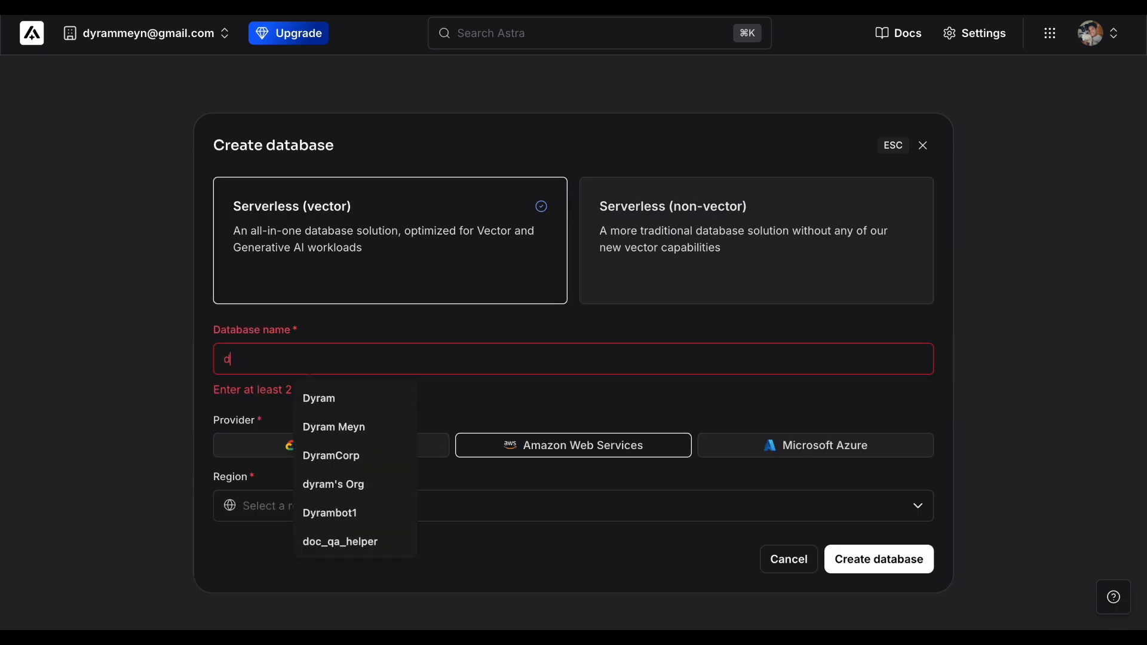
text(oc_qa_helper)
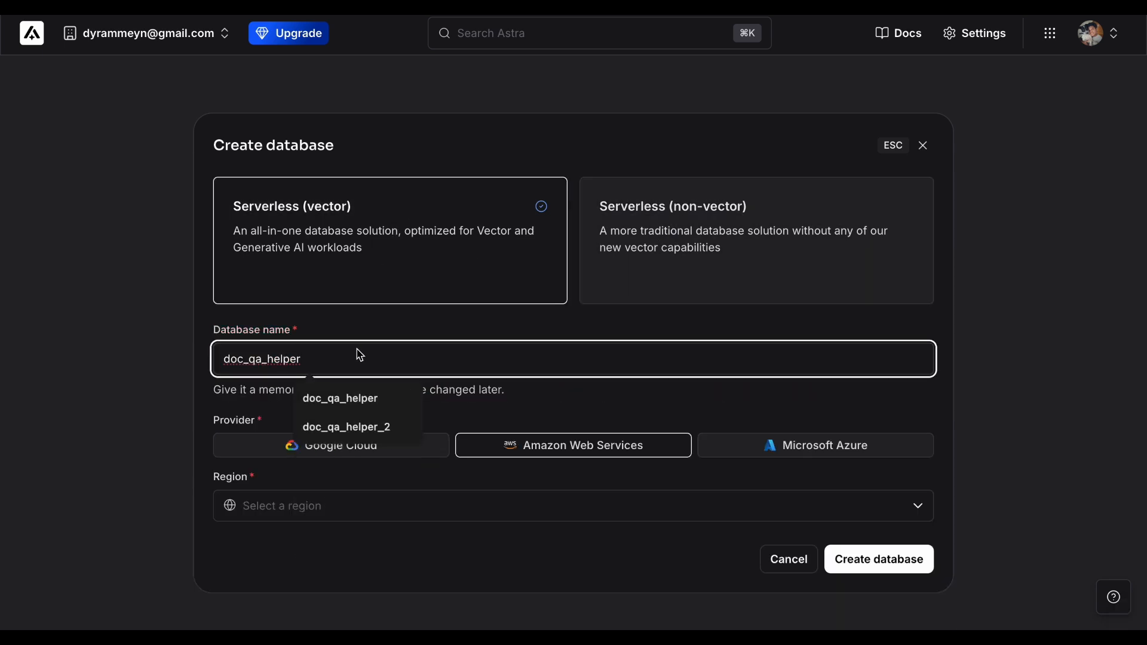
click(446, 389)
click(514, 506)
click(334, 342)
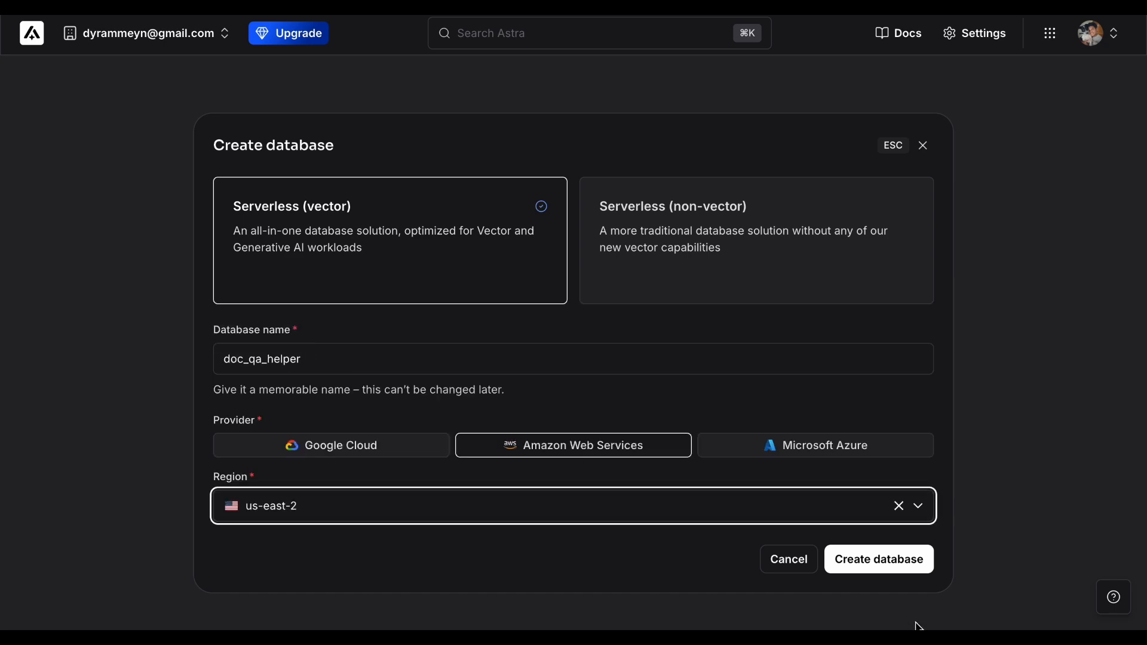
click(908, 570)
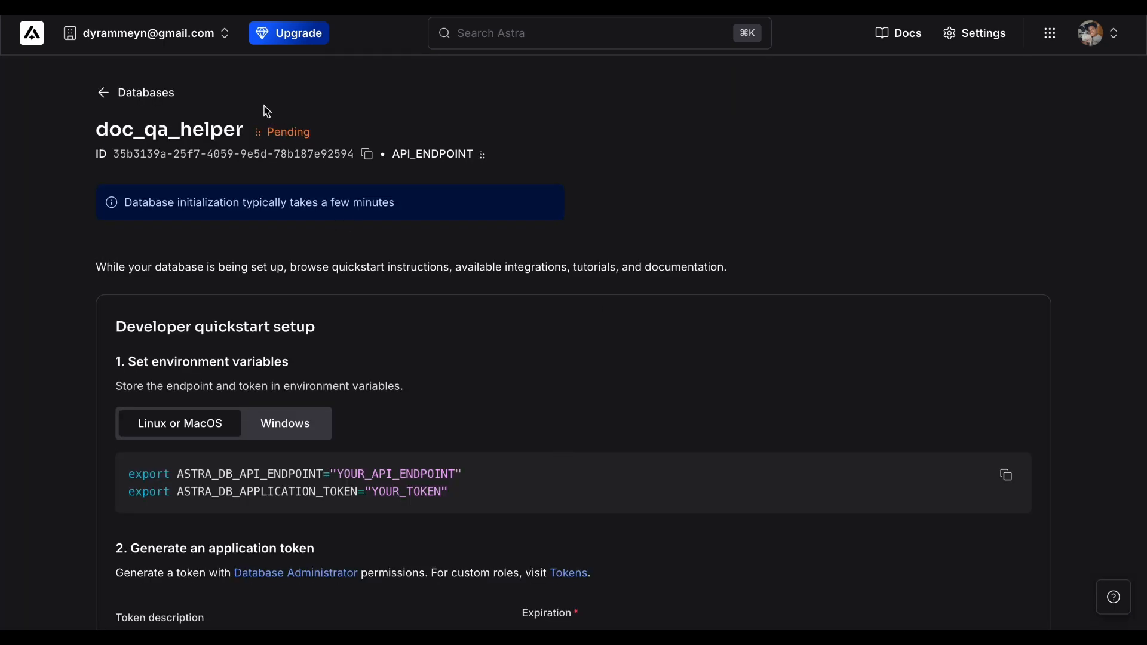
Step: Generate a database application token described as TestToken with a 7-day expiration, and copy it
scroll(274, 297, down, 5)
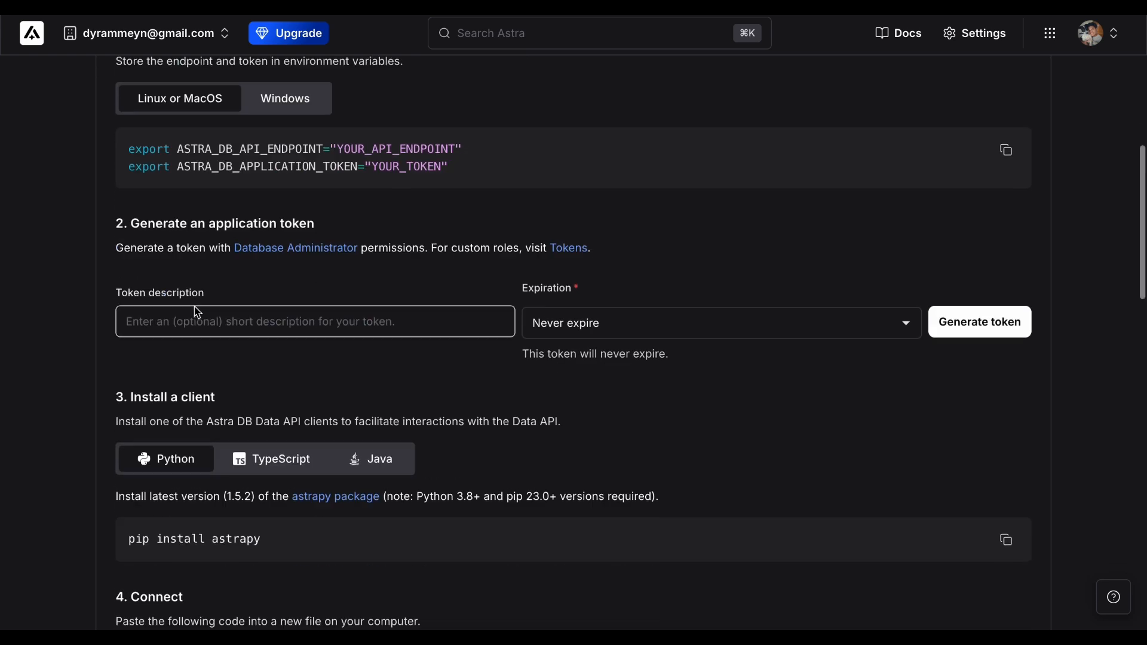
click(267, 328)
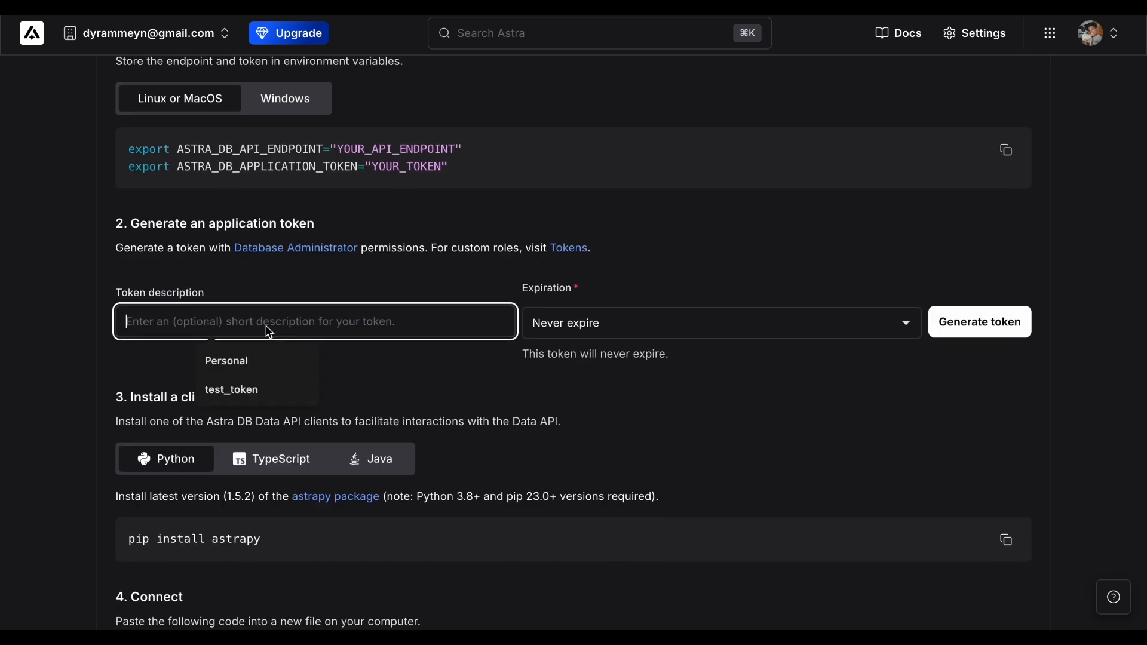
text(TestToken)
click(706, 324)
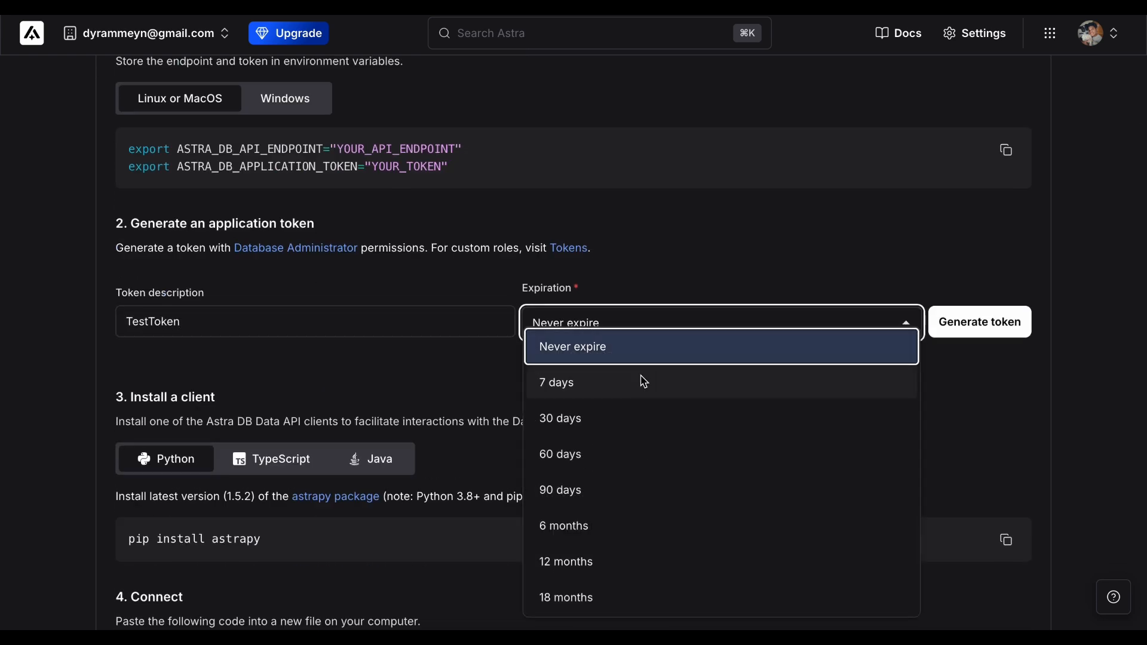
click(639, 381)
click(980, 322)
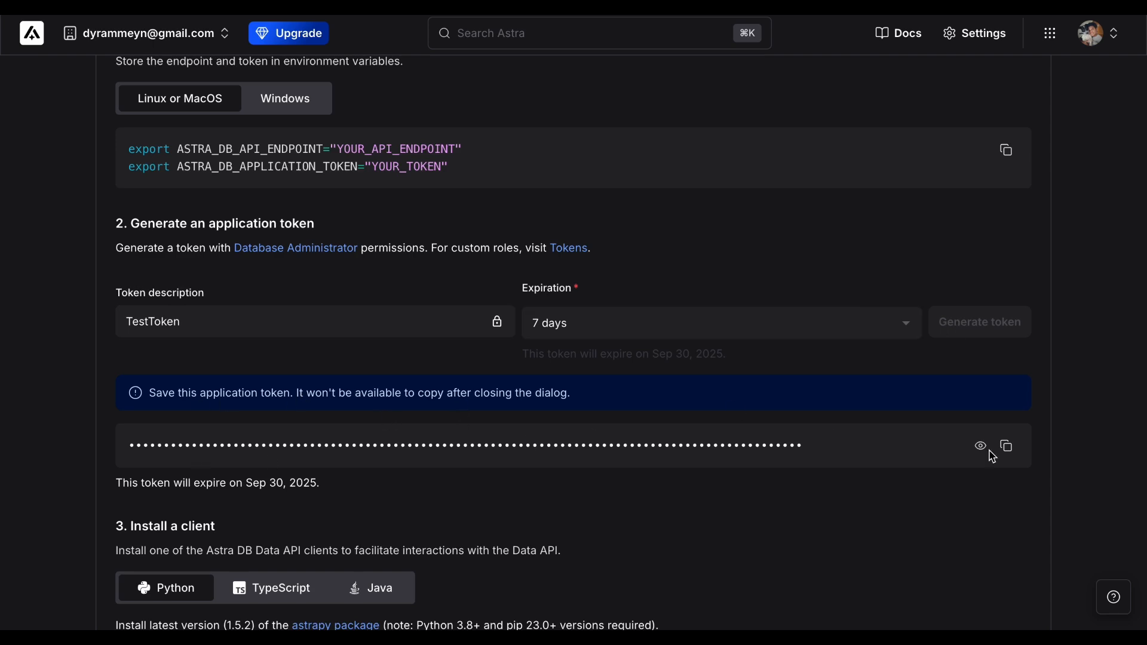
click(1008, 446)
scroll(679, 479, down, 5)
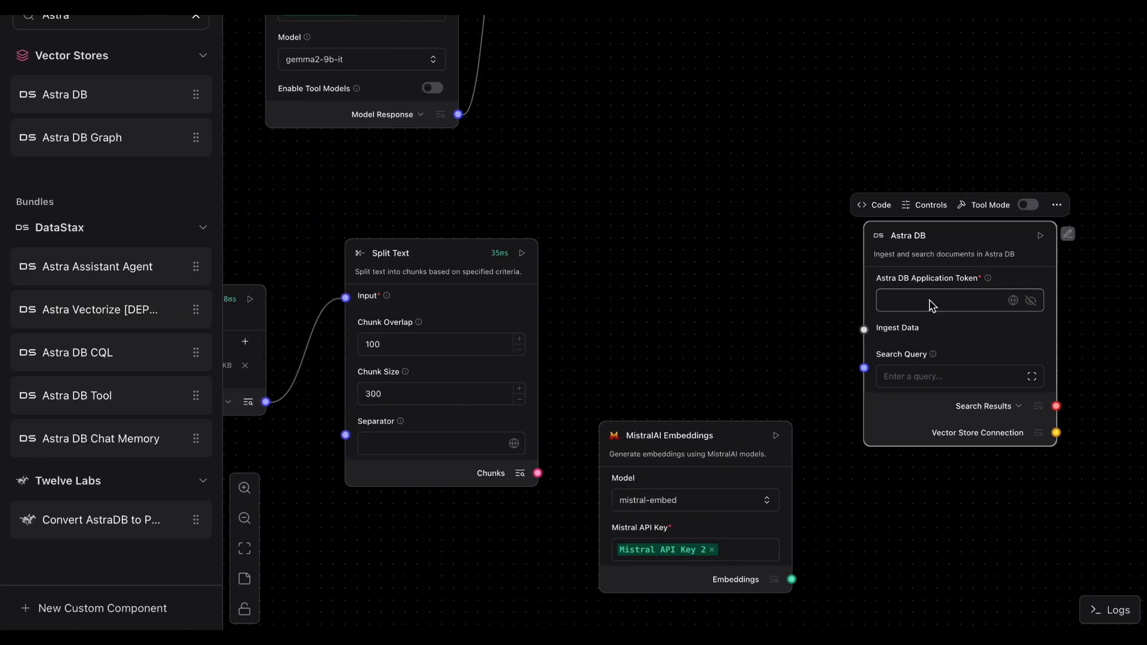
Step: Create a credential variable Doc_qa_helper_token holding the pasted application token and assign it to Astra DB's Application Token
click(1013, 300)
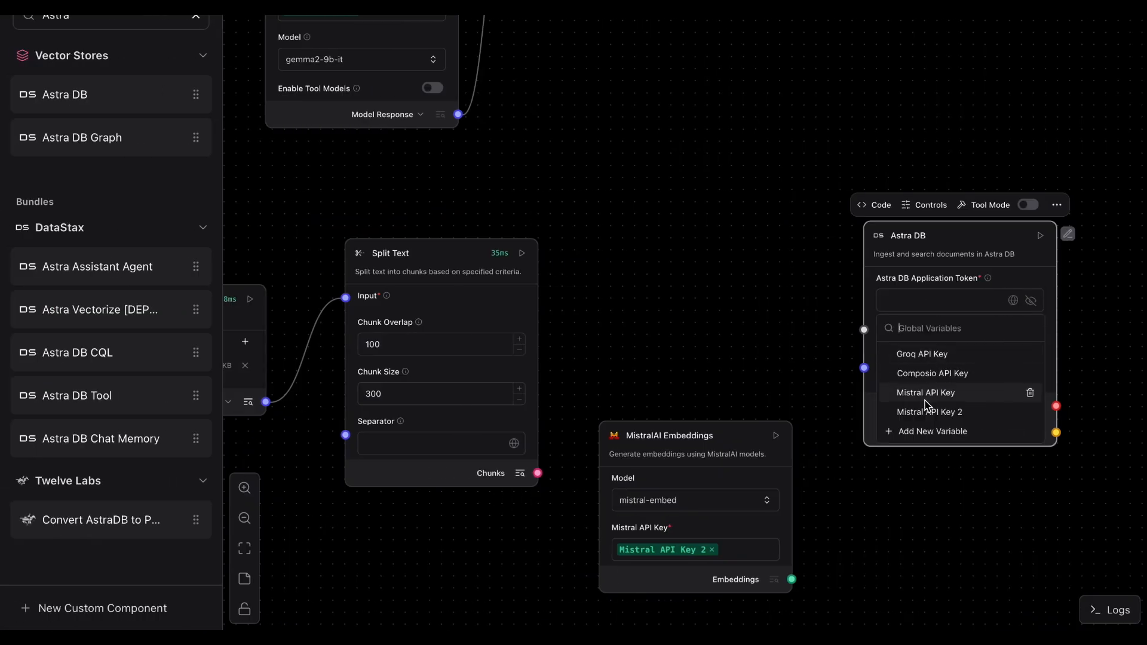
click(923, 431)
click(529, 241)
text(Doc_qa_)
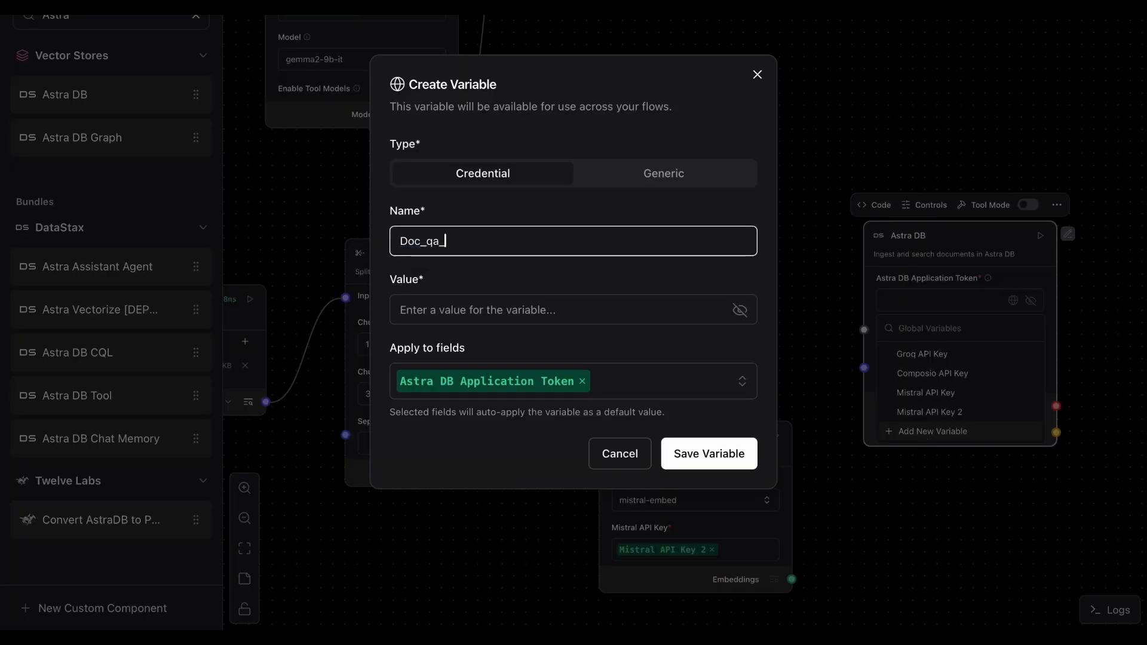
text(helper_token)
click(509, 315)
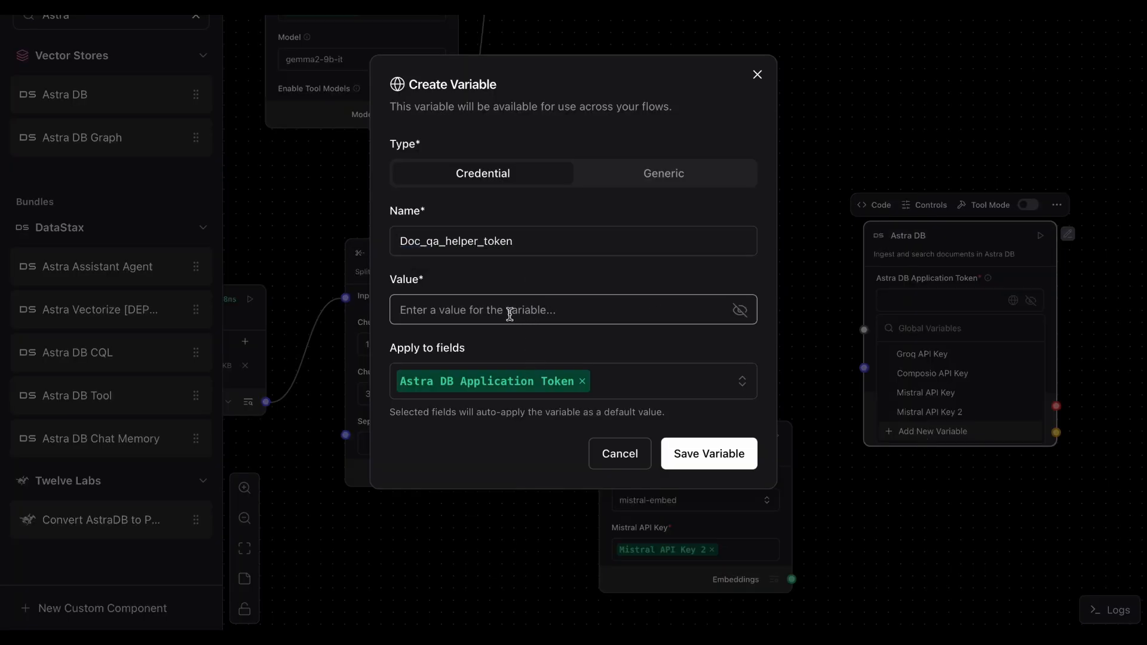
key(ctrl+v)
click(709, 454)
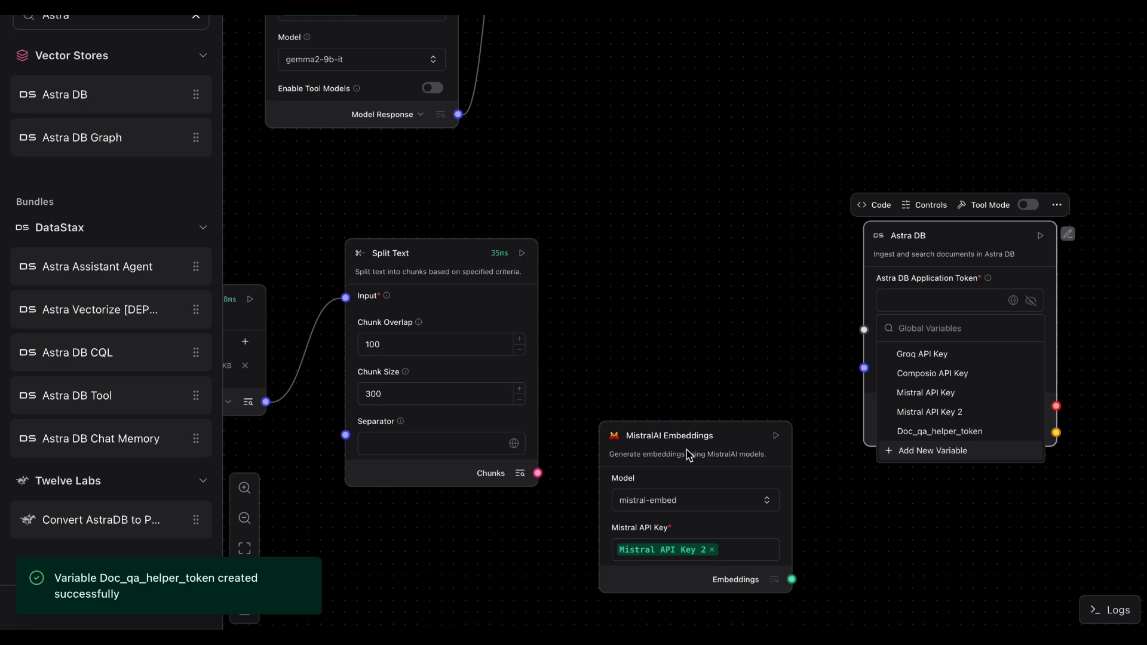
click(936, 431)
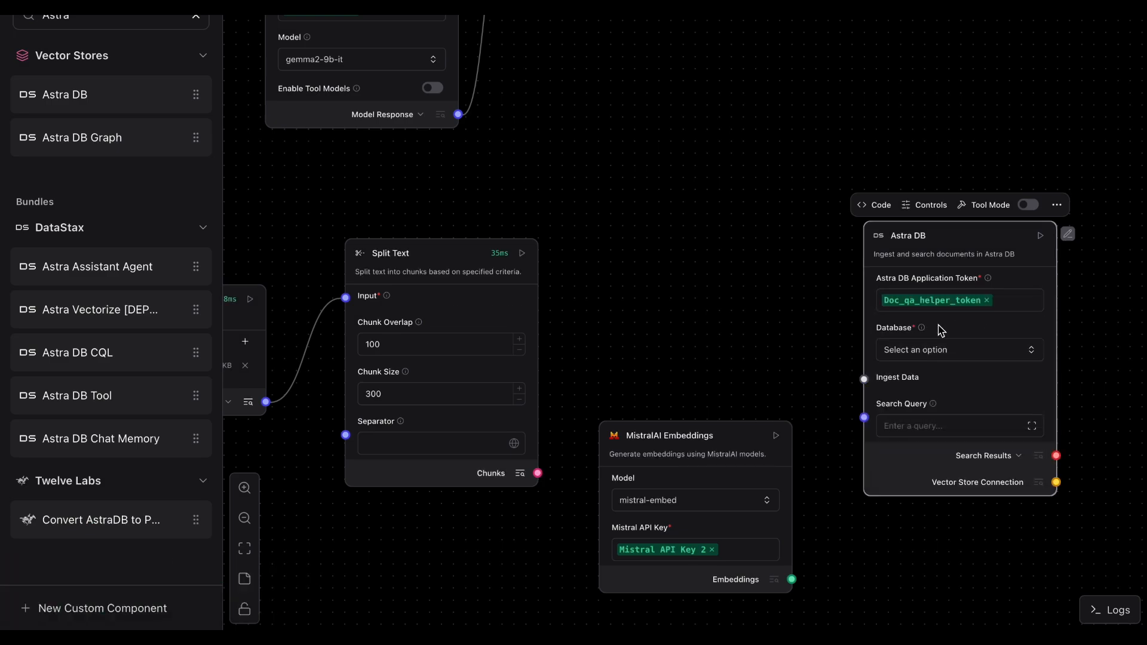
Step: Open the new doc_qa_helper database and start creating a collection from its Data Explorer
key(super+shift+5)
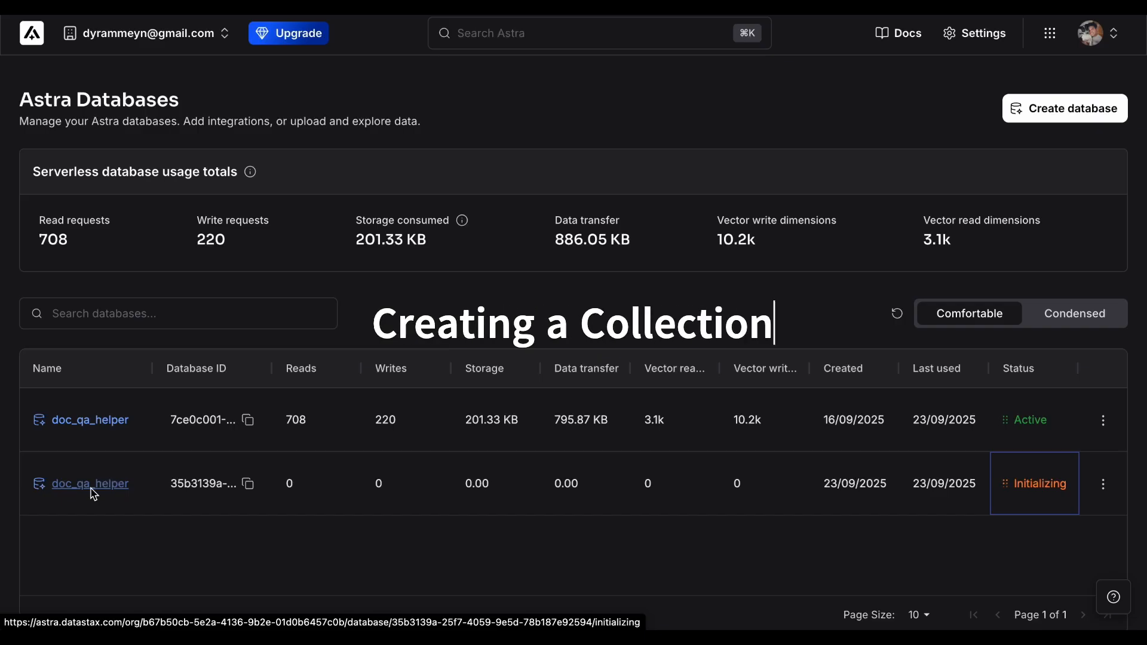
click(92, 489)
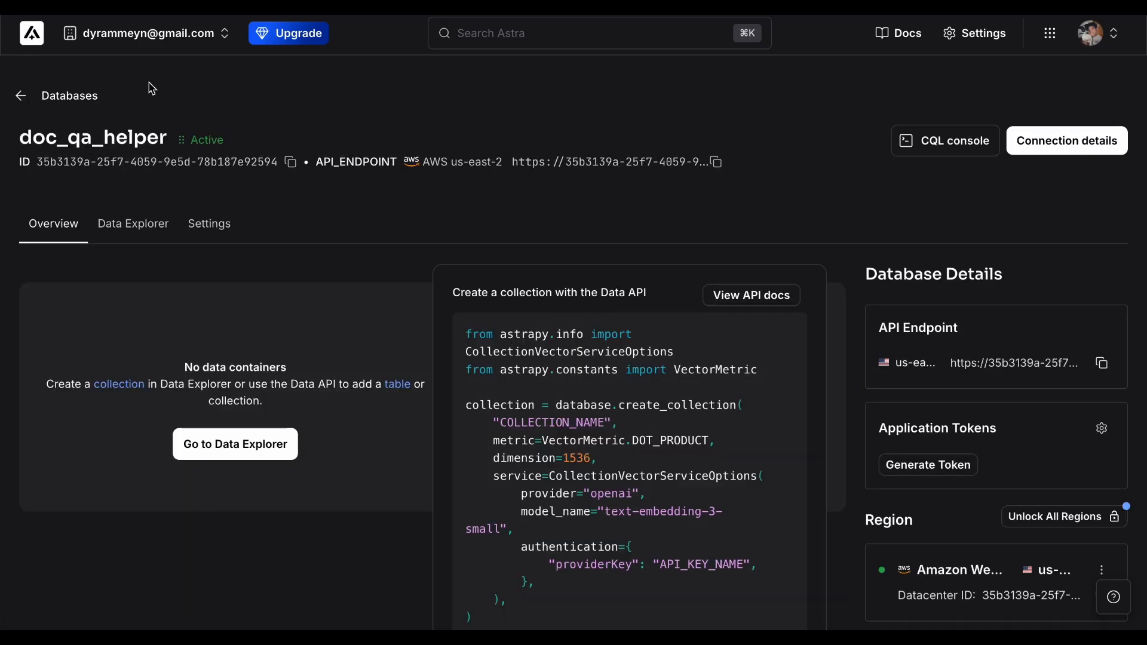
click(47, 106)
click(90, 485)
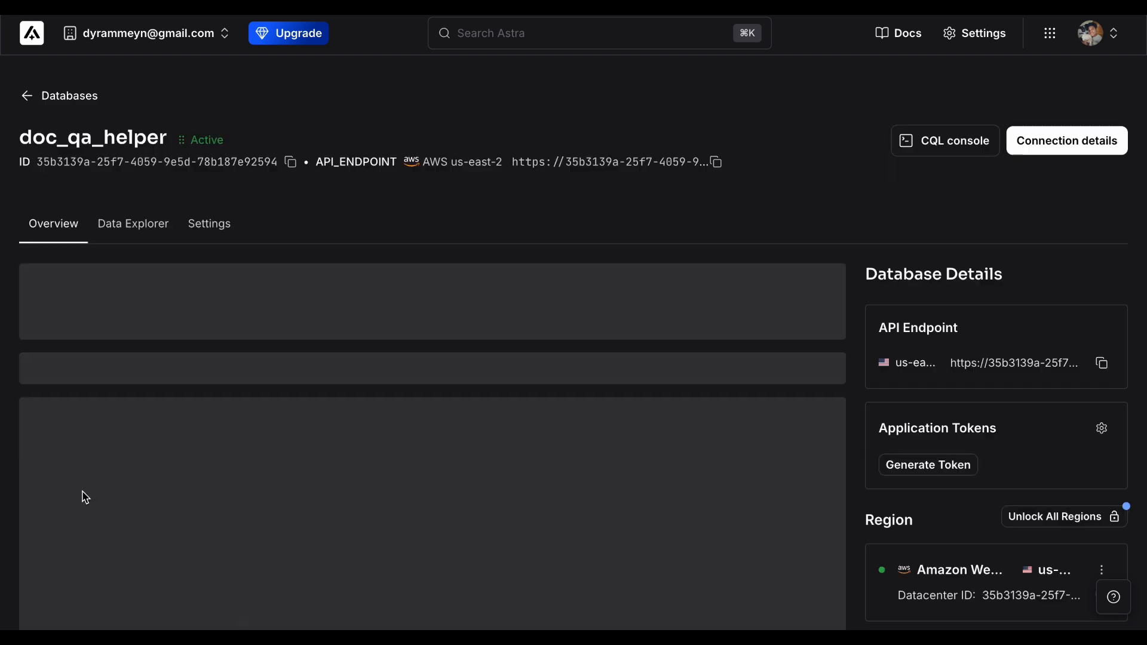
scroll(370, 398, down, 2)
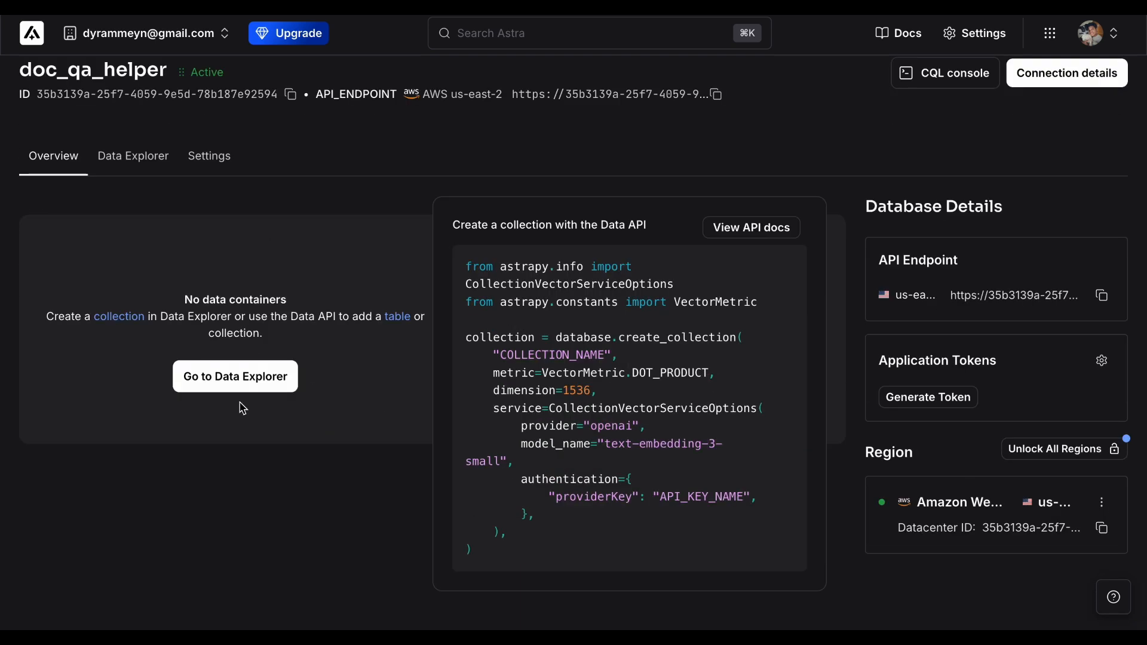
drag(65, 306, 421, 343)
click(391, 368)
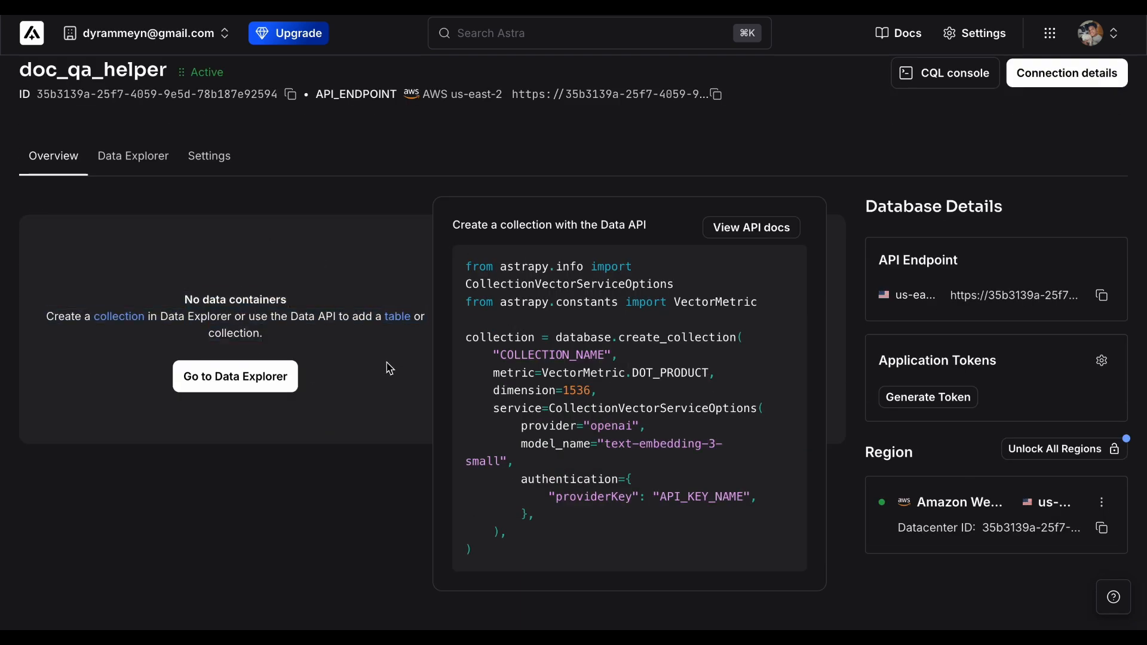
click(274, 375)
click(149, 364)
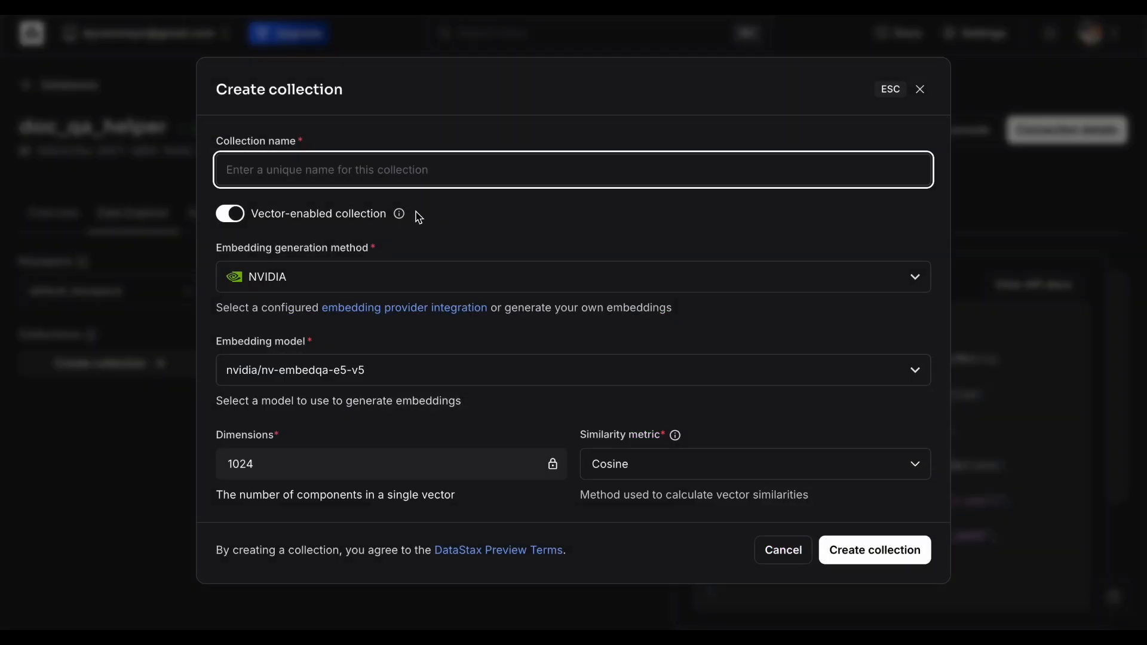
Step: Name the collection oakwood_library_qa and keep it vector-enabled
text(oakwood_library_qa)
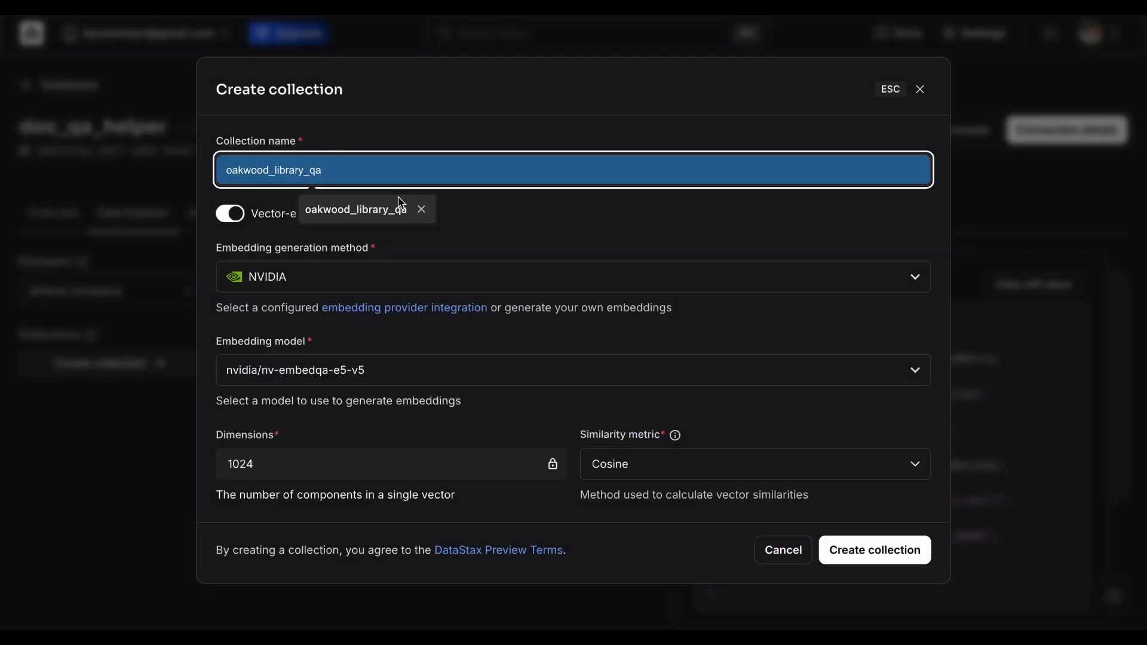
click(398, 208)
click(239, 221)
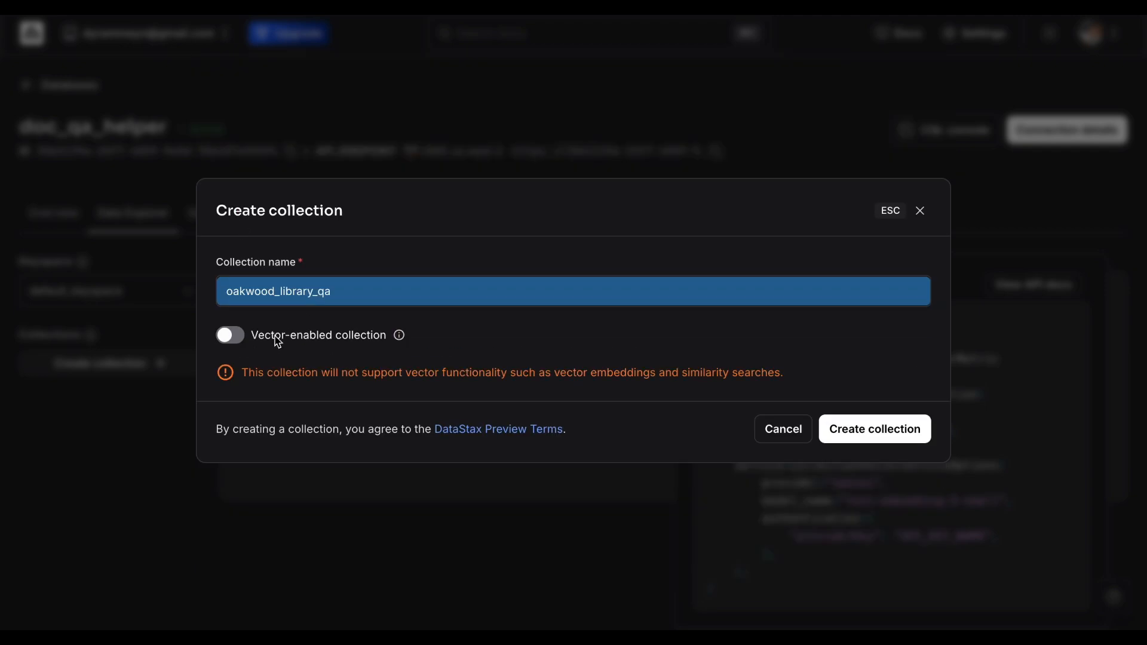
click(277, 335)
Step: Set the embedding generation method to Bring my own with 1024 dimensions and Cosine similarity, then create the collection
click(359, 277)
click(329, 323)
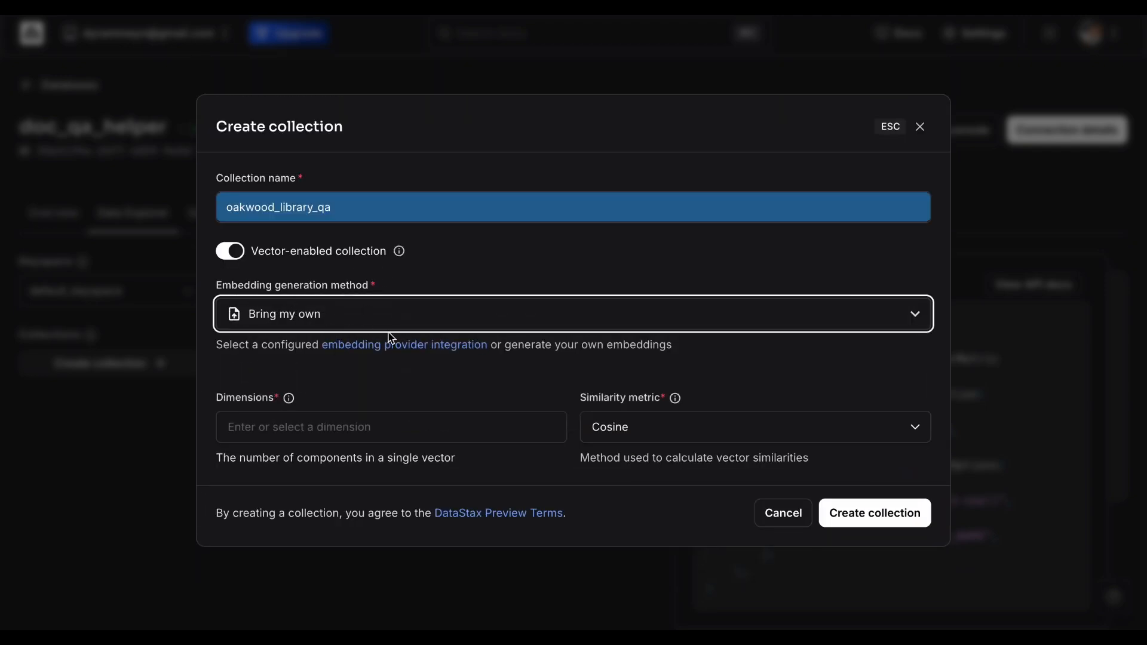
click(389, 312)
click(352, 360)
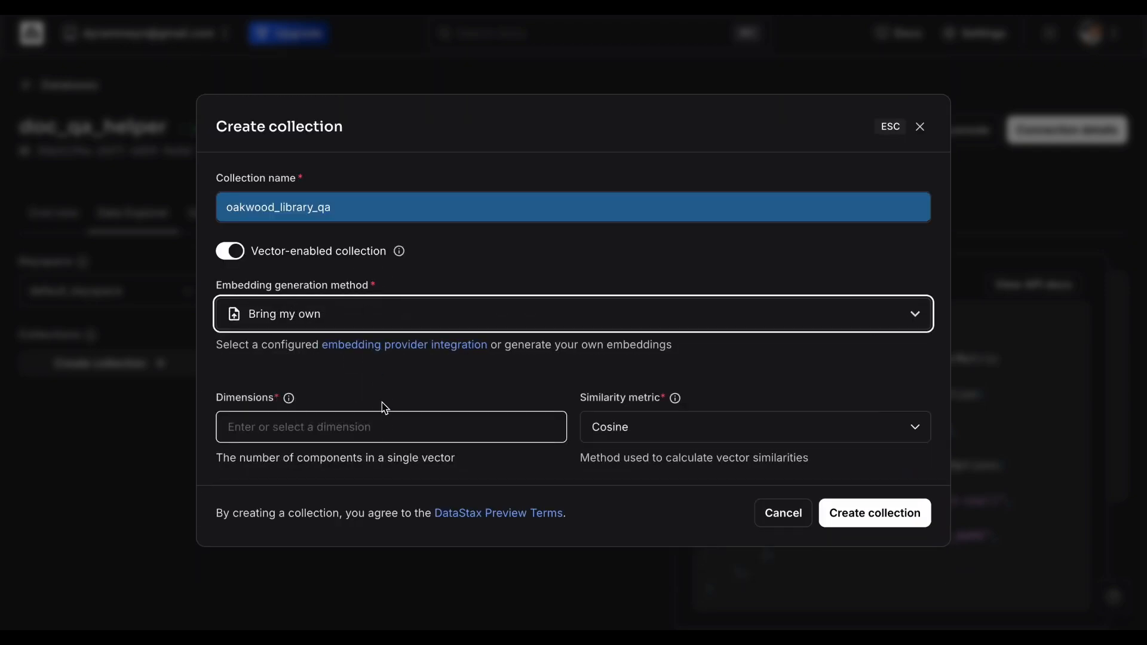
click(386, 426)
click(295, 292)
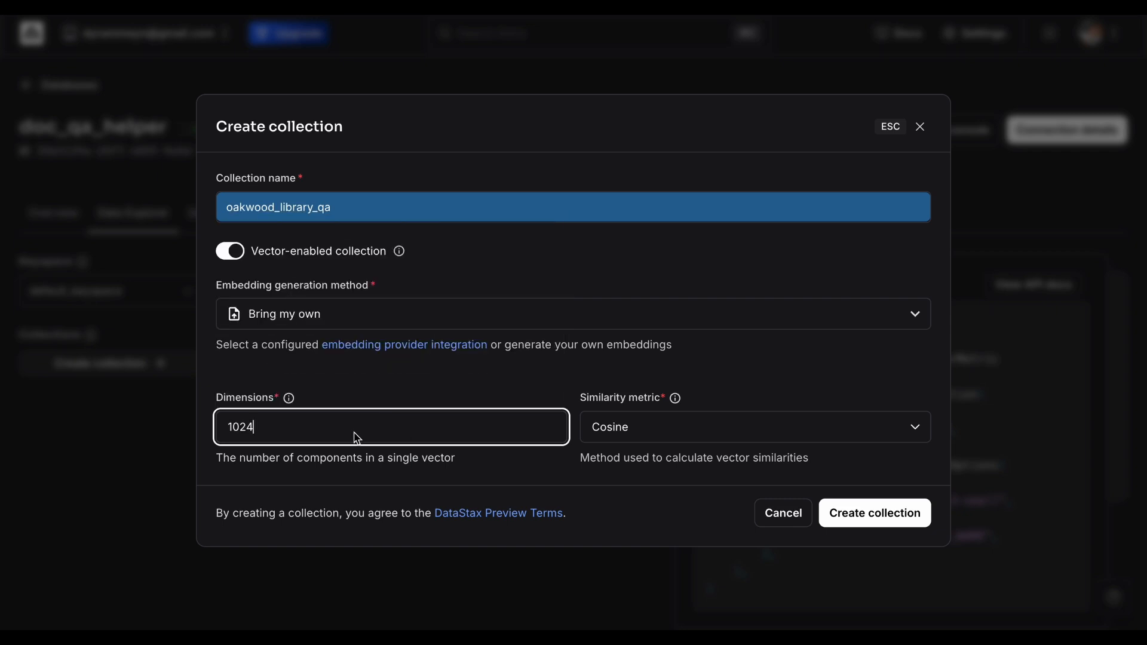
click(293, 422)
click(325, 287)
click(330, 415)
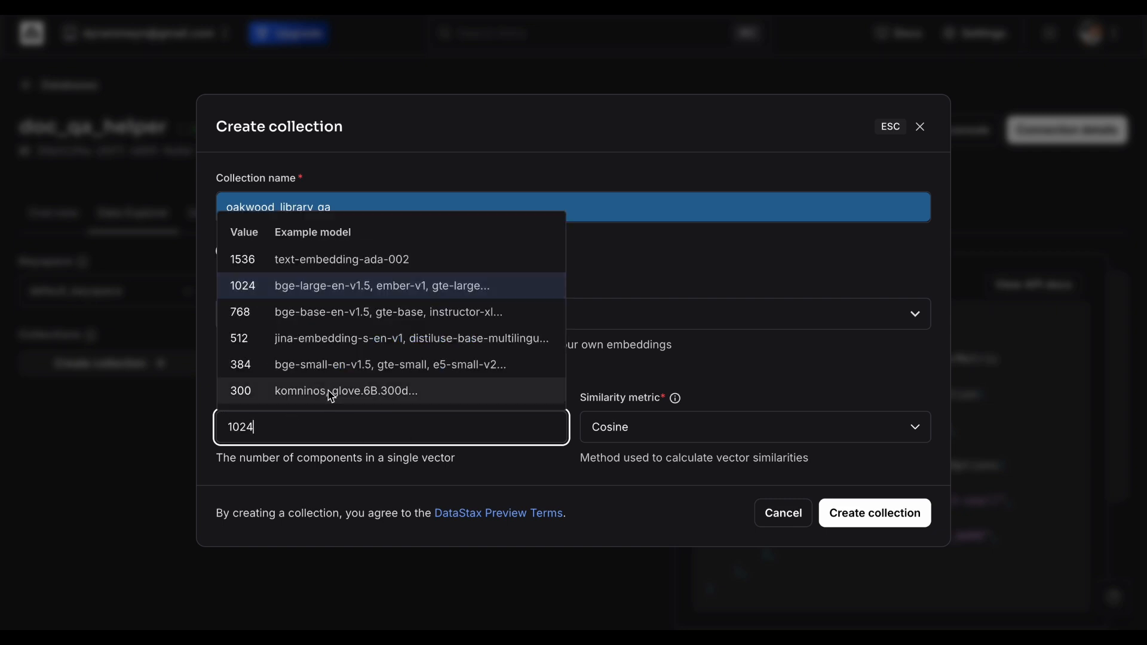
click(357, 293)
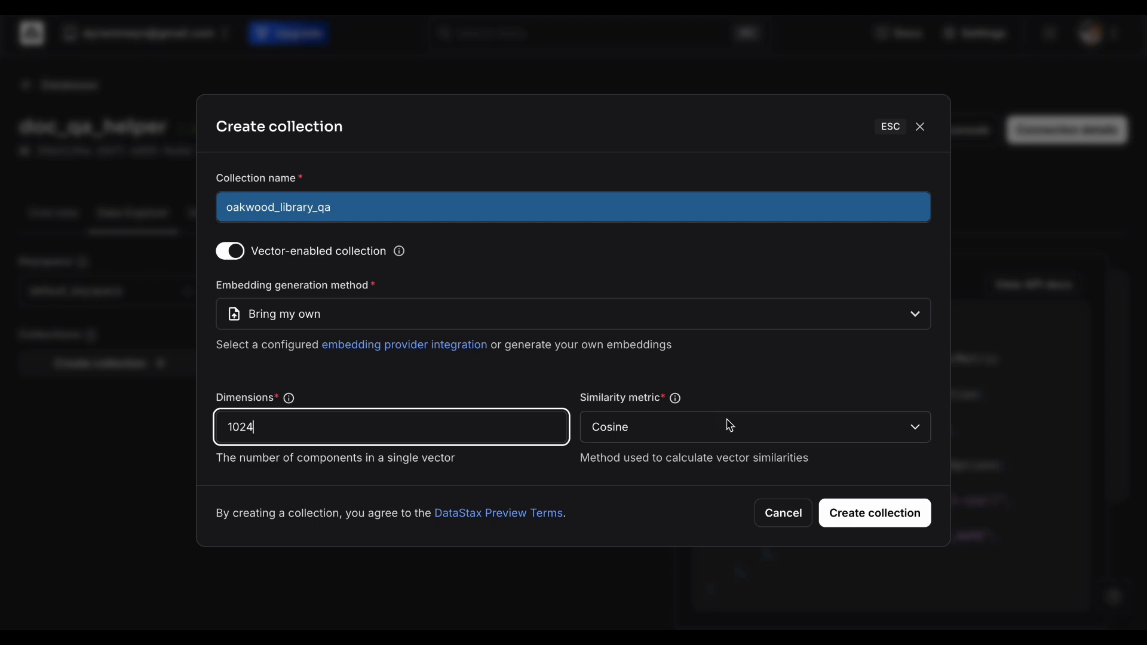
click(757, 380)
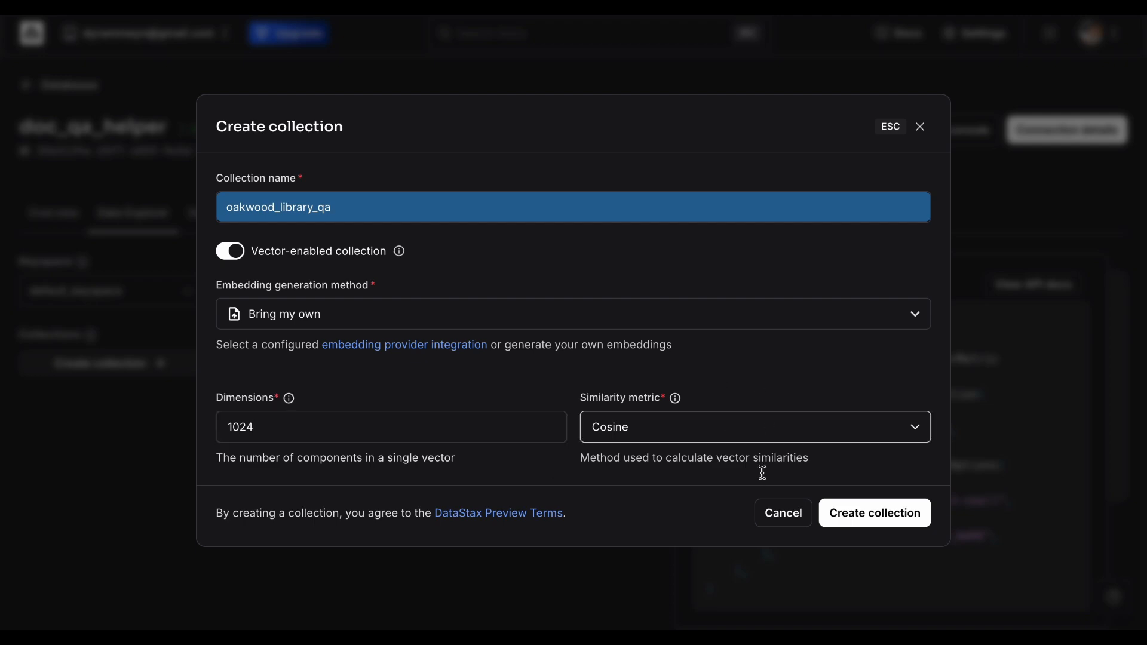
click(871, 515)
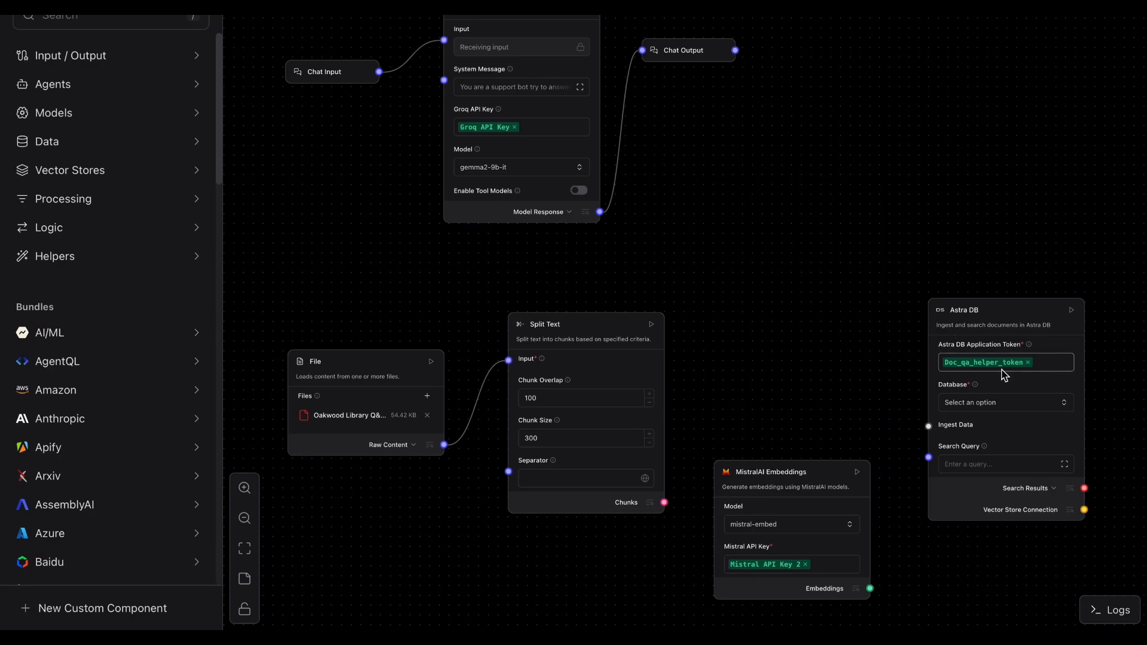
Step: Select the doc_qa_helper database and the oakwood_library_qa collection in the Astra DB component
click(1004, 402)
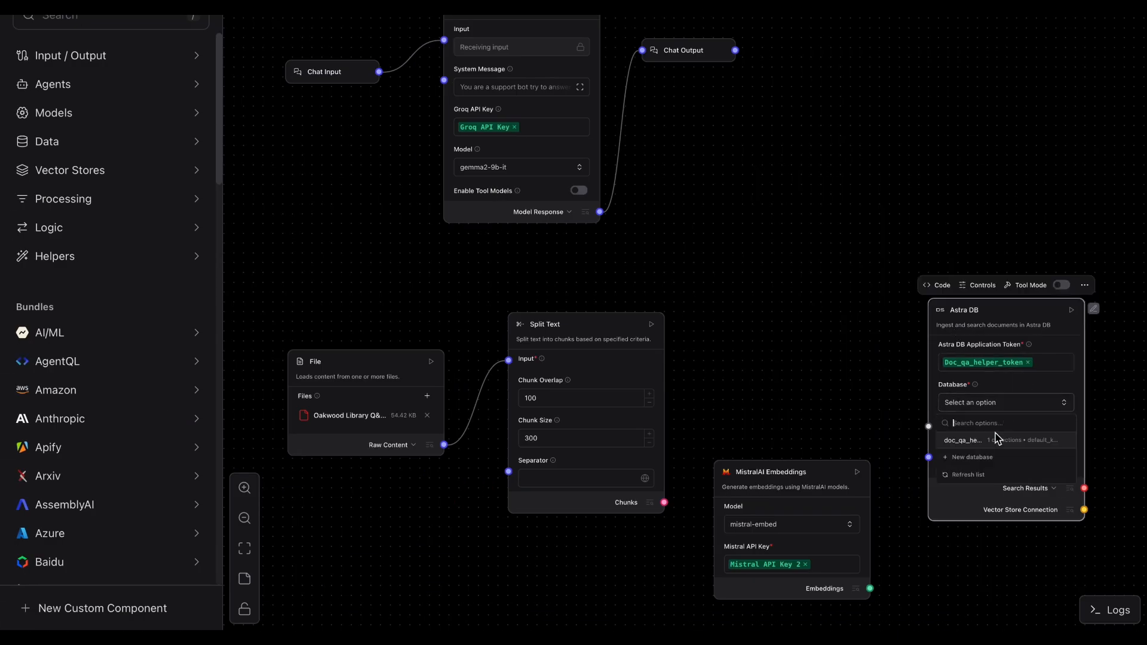
click(963, 441)
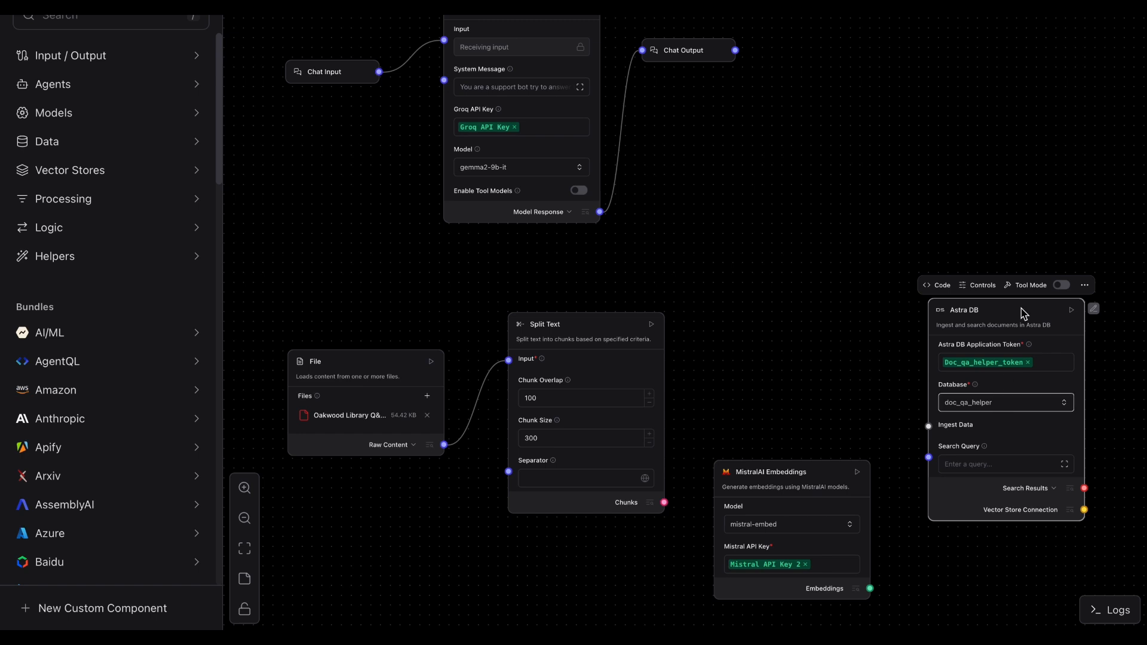
click(1015, 402)
click(977, 440)
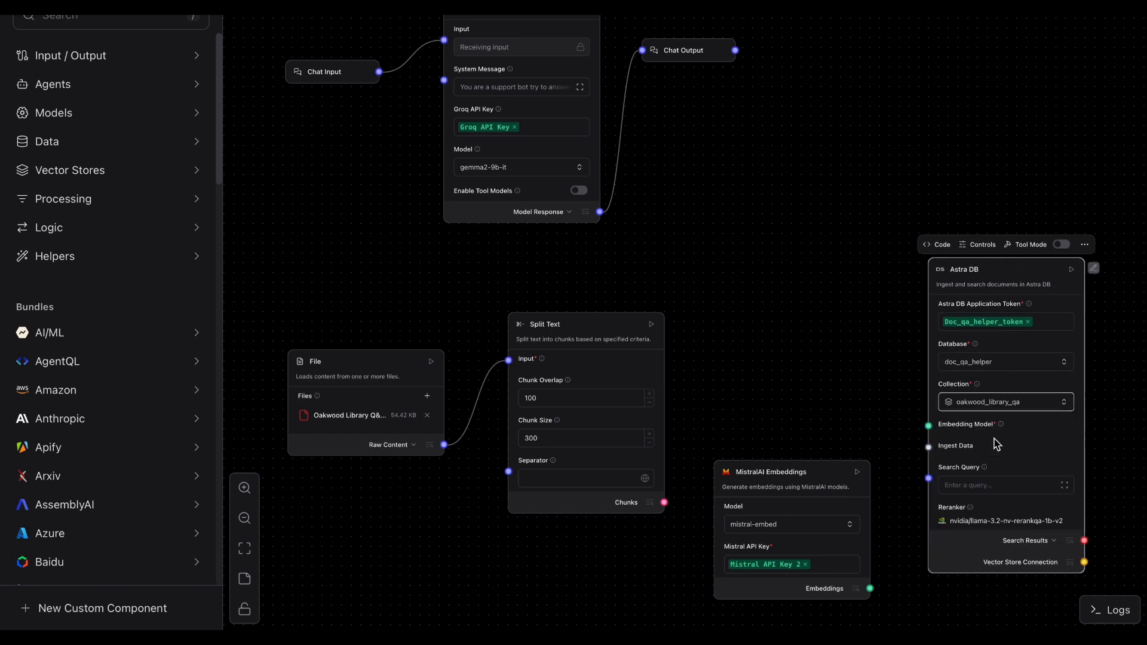
Step: Connect Split Text's Chunks to Astra DB's Ingest Data and the MistralAI Embeddings output to its Embedding Model
drag(996, 443, 876, 411)
drag(664, 503, 808, 415)
drag(767, 475, 686, 193)
drag(872, 238, 955, 238)
drag(699, 198, 752, 210)
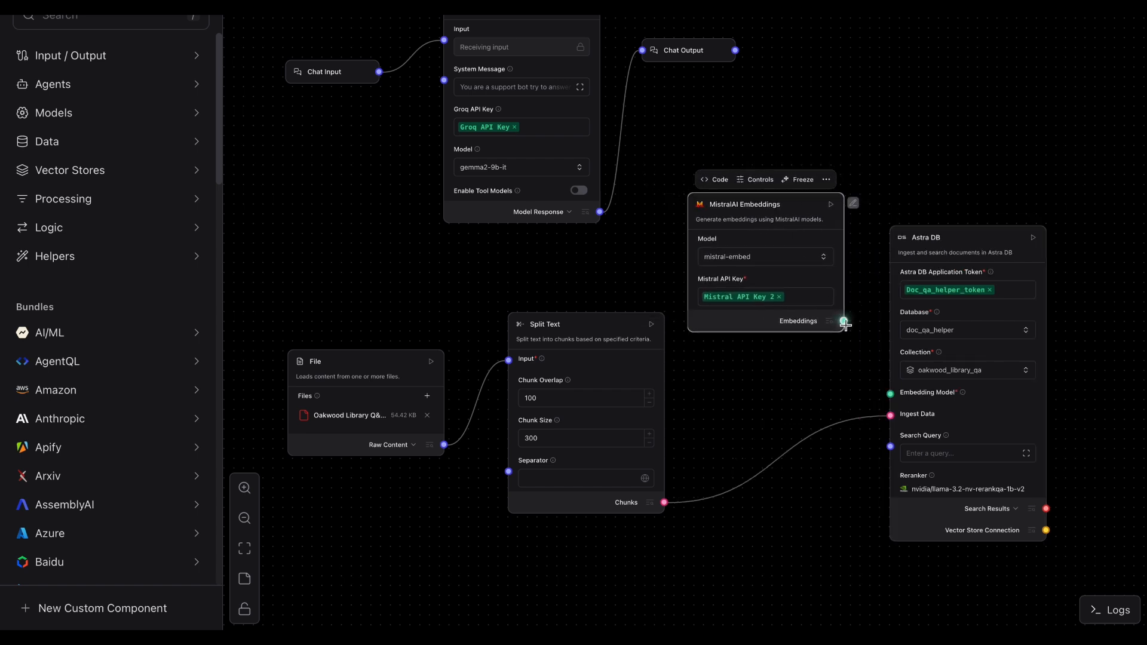
drag(844, 322, 890, 394)
Step: Add a sticky note to the canvas above the File component
click(244, 578)
click(342, 263)
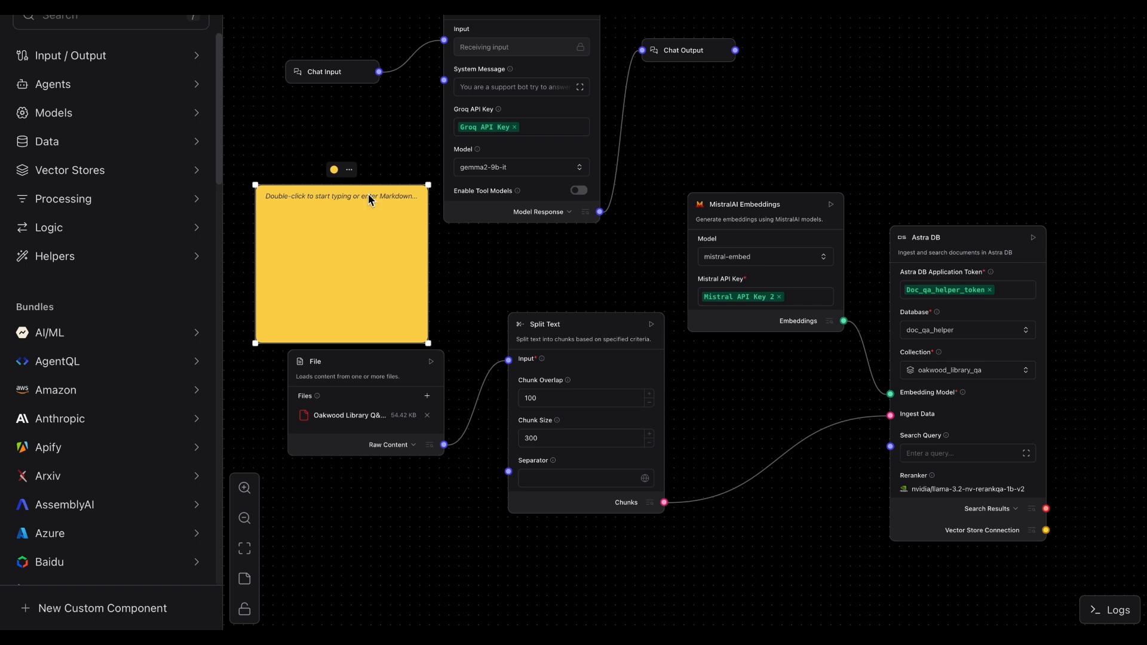
Step: Write '1. Load the Data first to create the embeddings RUN THIS -->' in the sticky note and position it above the File component
double_click(345, 233)
text(1. Load the Data first to)
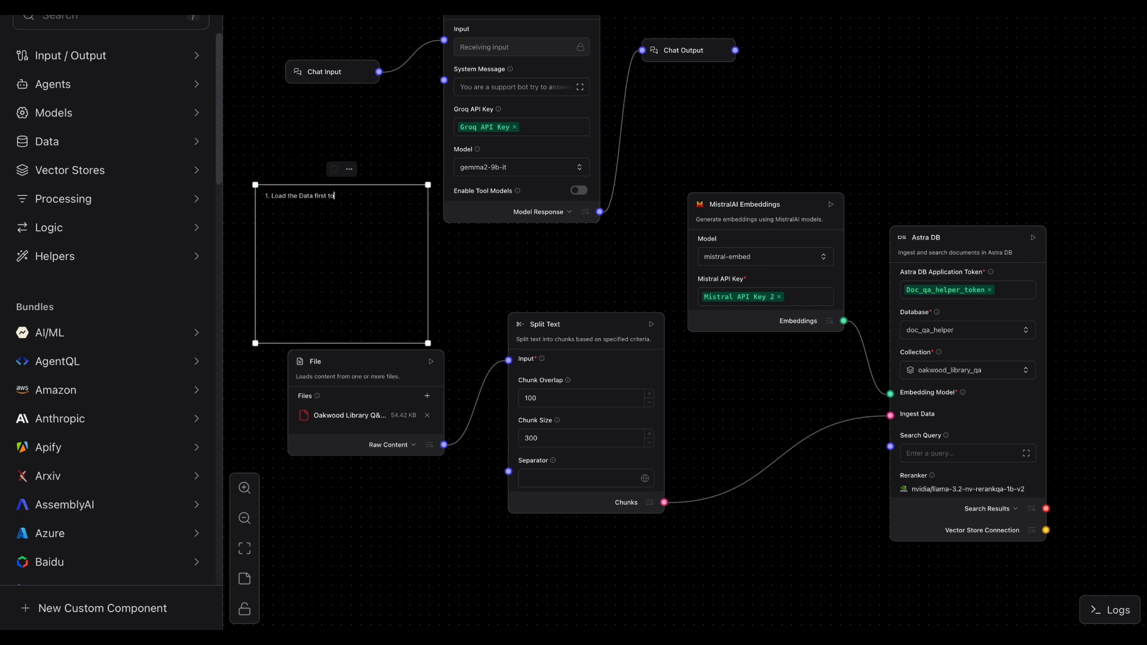
text( create the embeddings RUN THIS -->)
drag(369, 233, 368, 335)
click(880, 460)
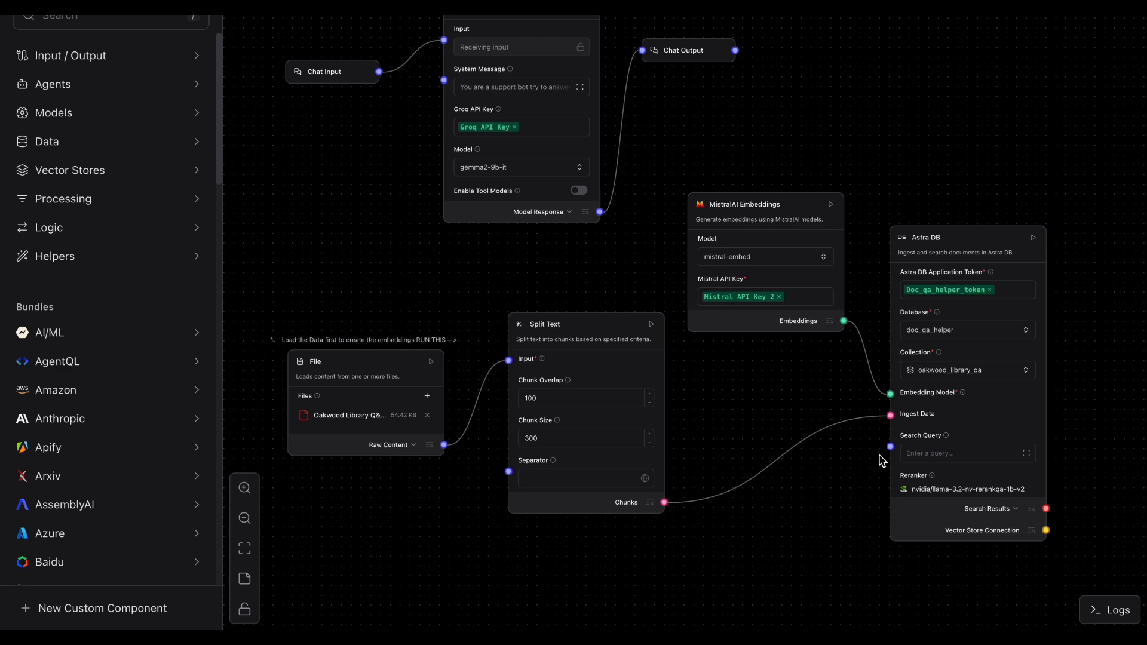
Step: Run the Split Text component and then the ingestion Astra DB component to load the document chunks
click(651, 324)
click(650, 503)
click(1014, 522)
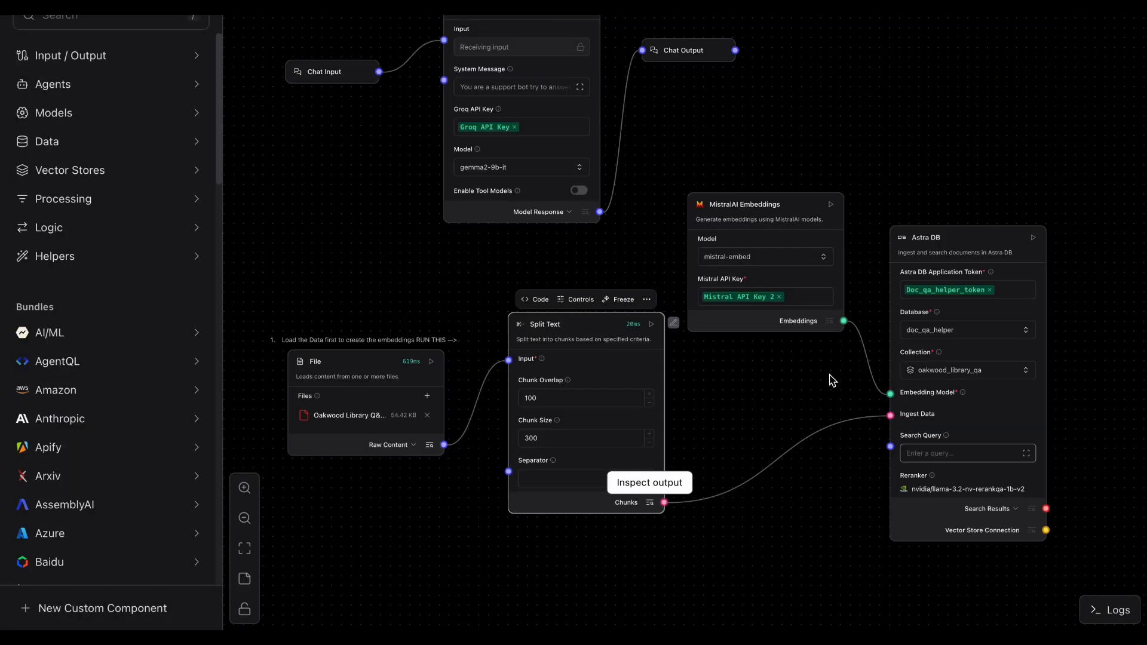
click(1034, 238)
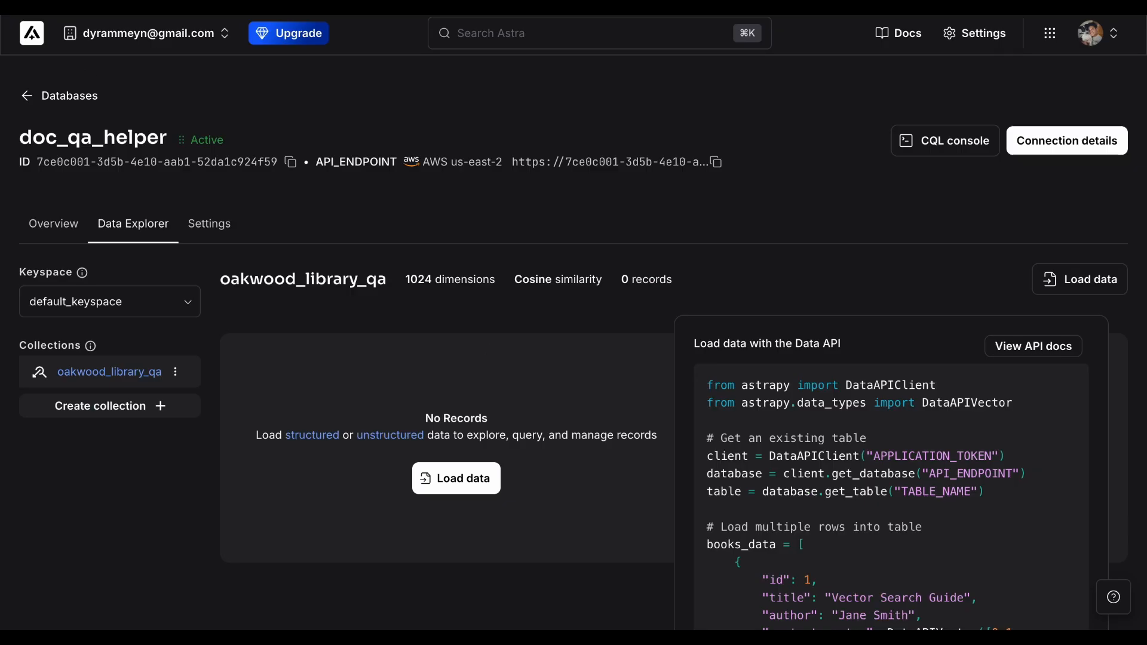
Step: Refresh the oakwood_library_qa collection in Astra and browse its ingested records
key(super+r)
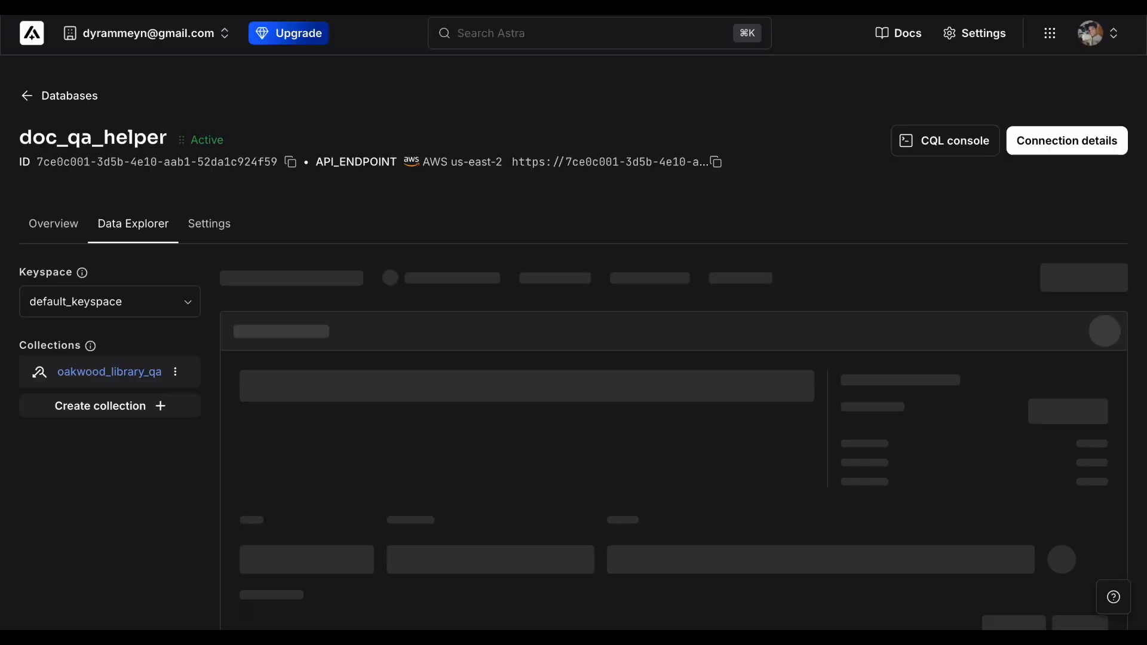
scroll(441, 478, down, 12)
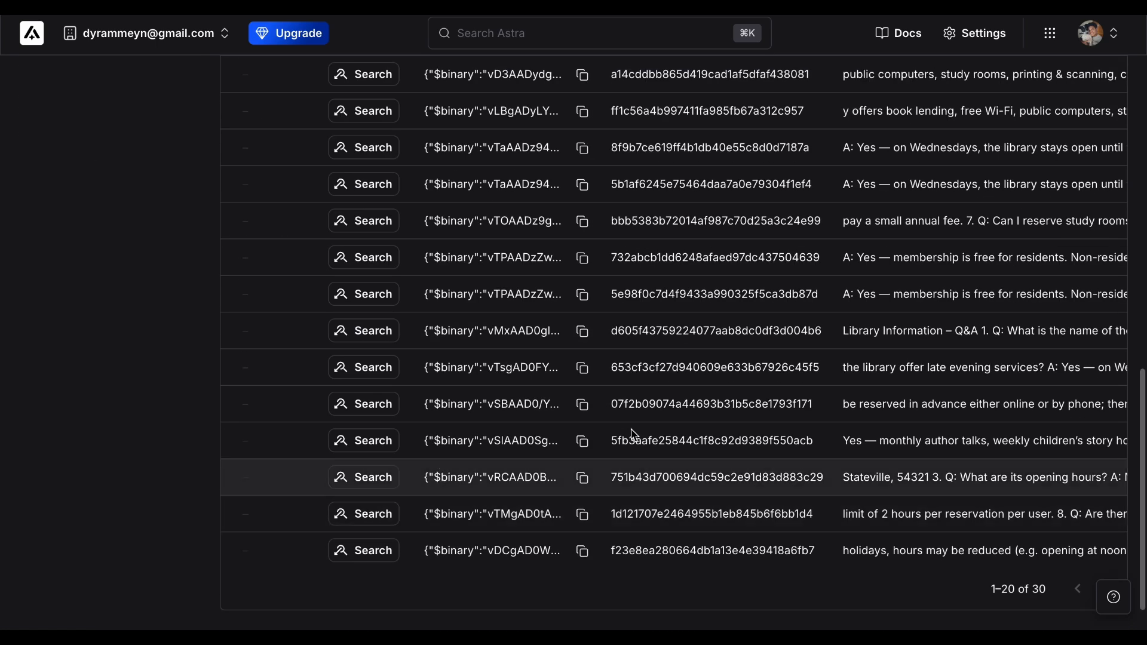
scroll(635, 434, up, 12)
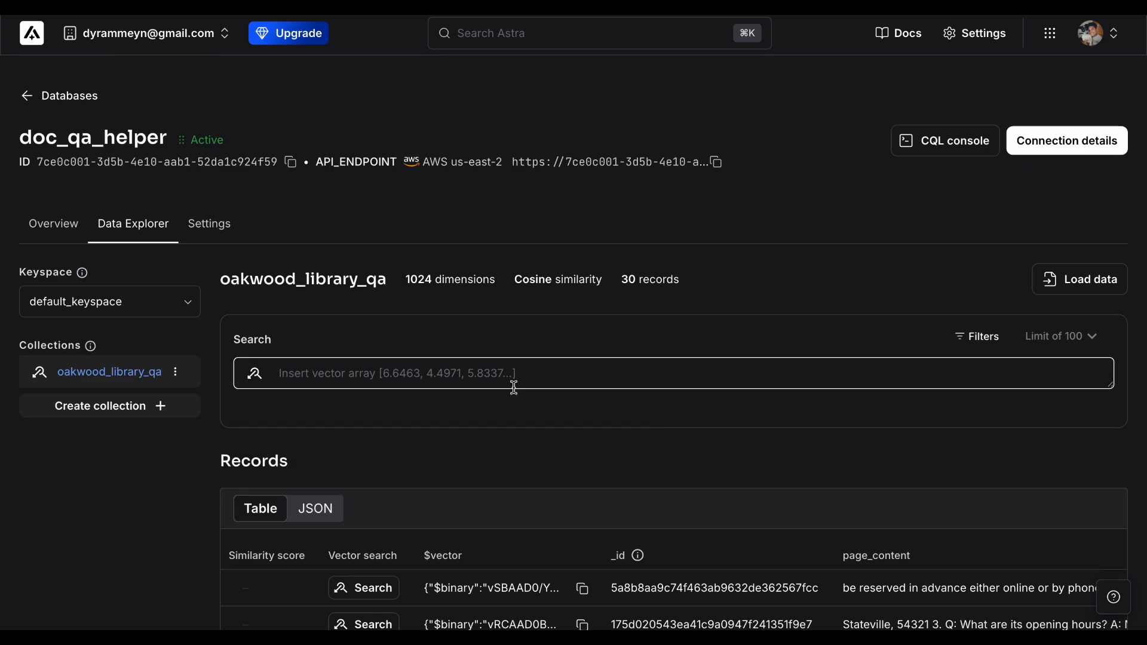
scroll(514, 387, down, 12)
scroll(889, 214, up, 8)
scroll(889, 214, right, 5)
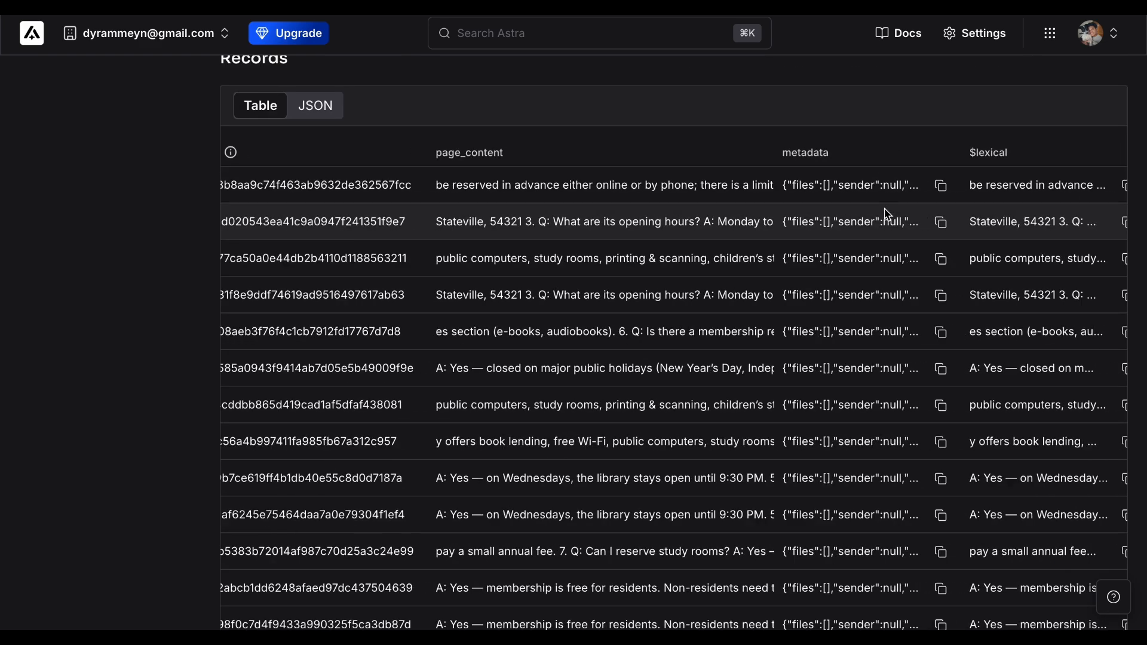
scroll(888, 214, down, 10)
click(1112, 546)
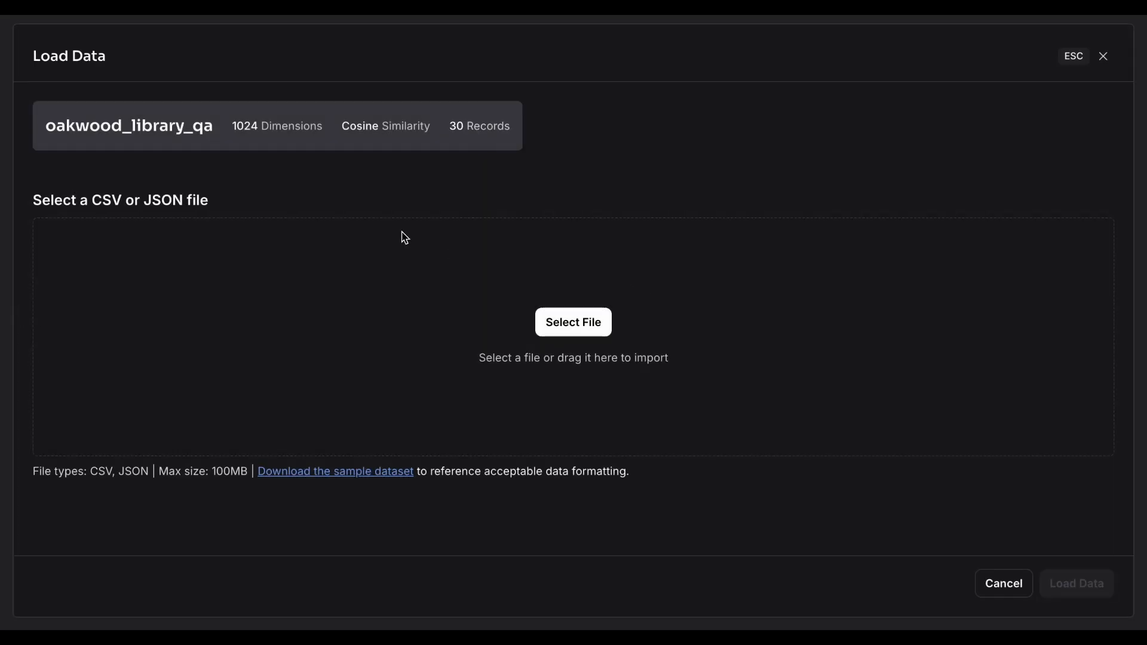
click(1103, 56)
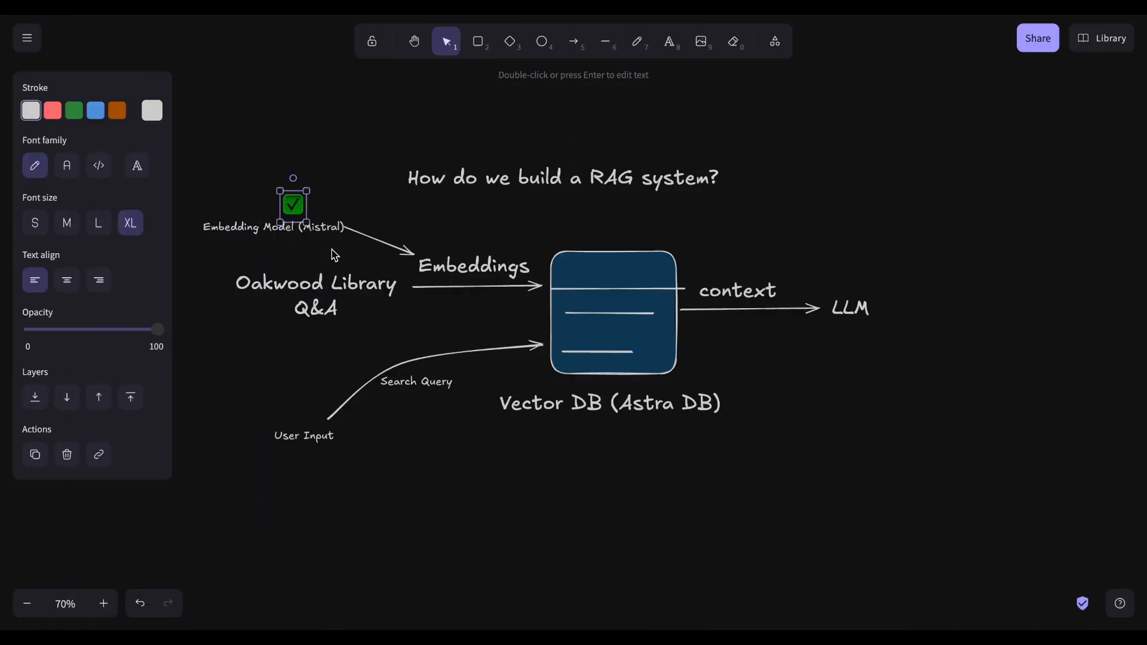
Step: In the RAG diagram, paste checkmarks beside Oakwood Library Q&A, Embeddings and Vector DB (Astra DB)
click(334, 256)
key(ctrl+v)
click(498, 251)
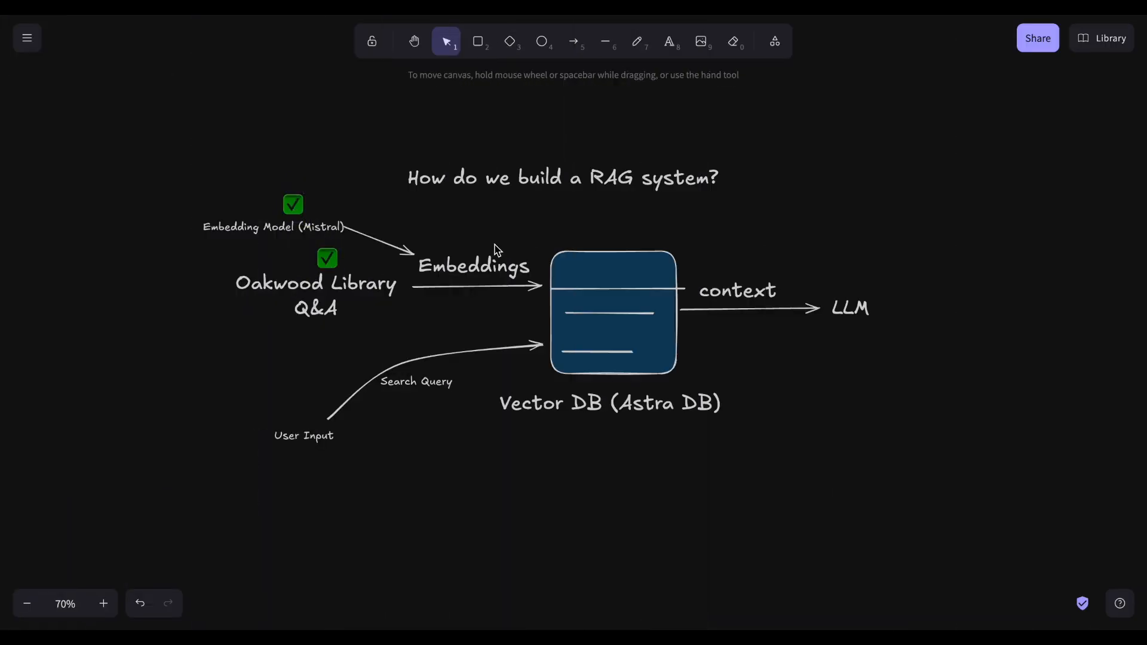
key(ctrl+v)
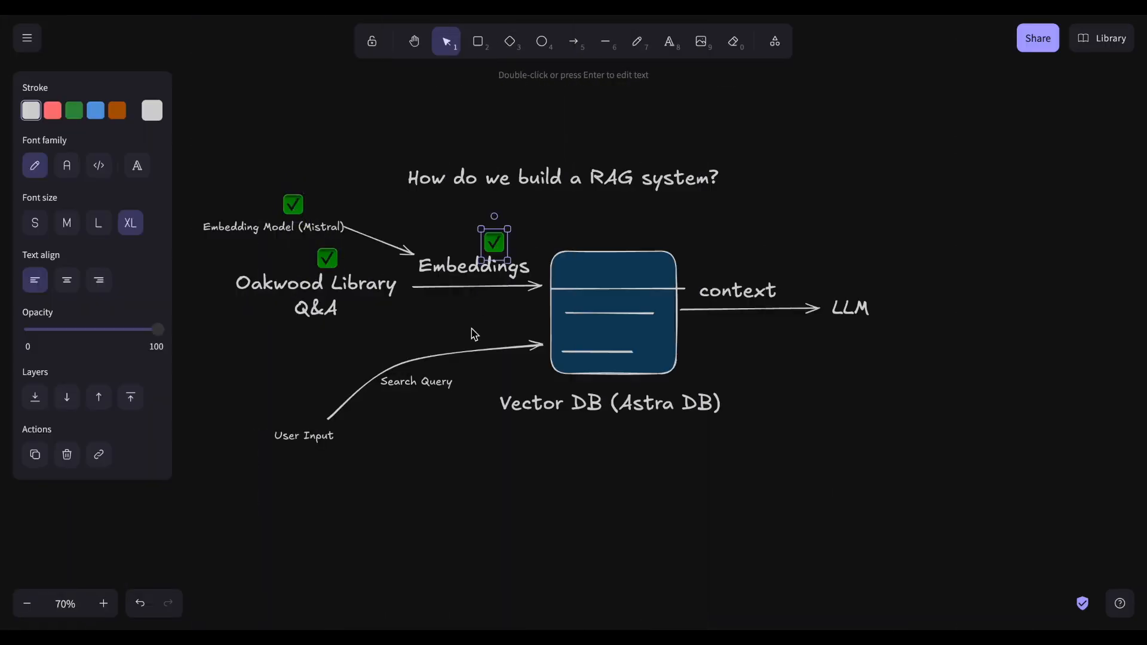
click(453, 443)
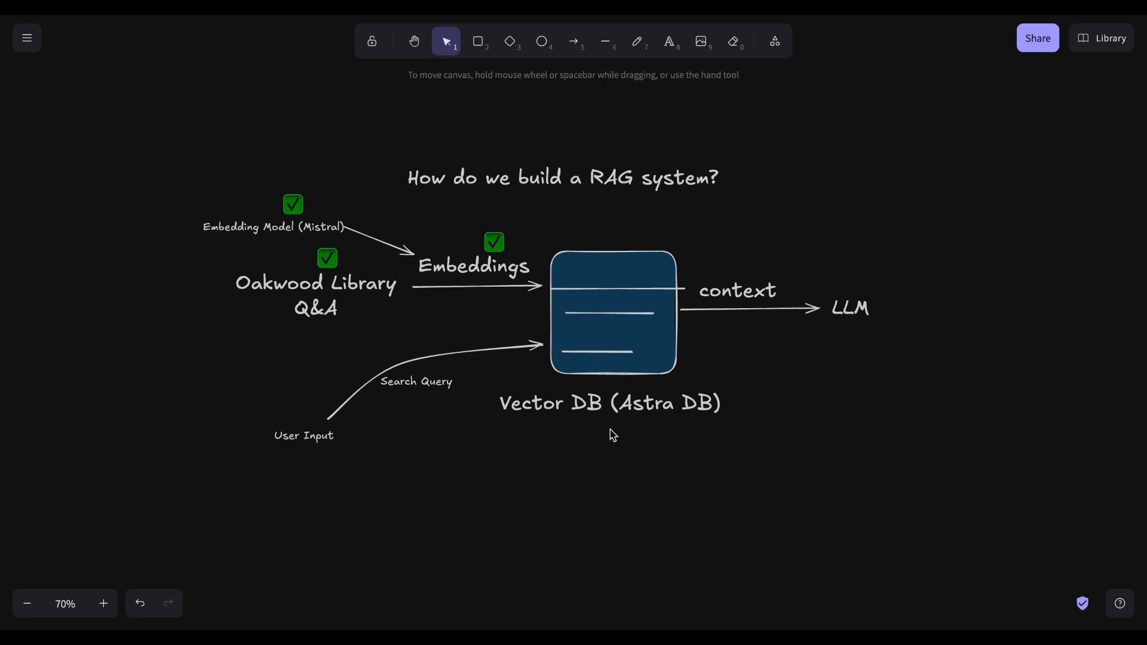
key(ctrl+v)
drag(619, 427, 619, 440)
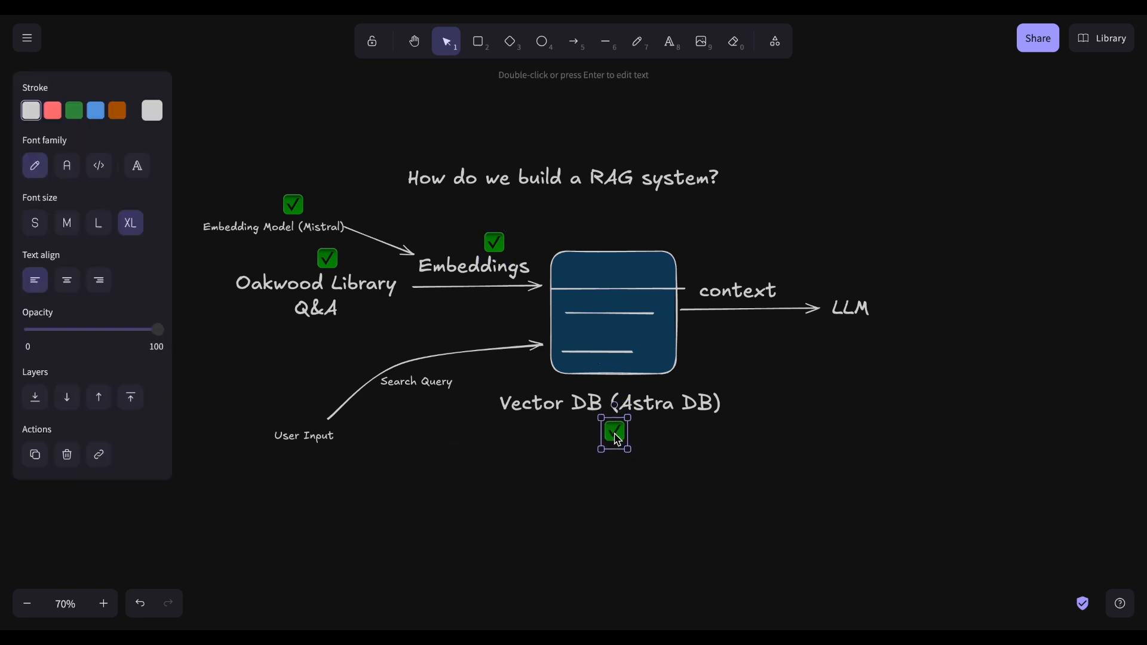
click(818, 463)
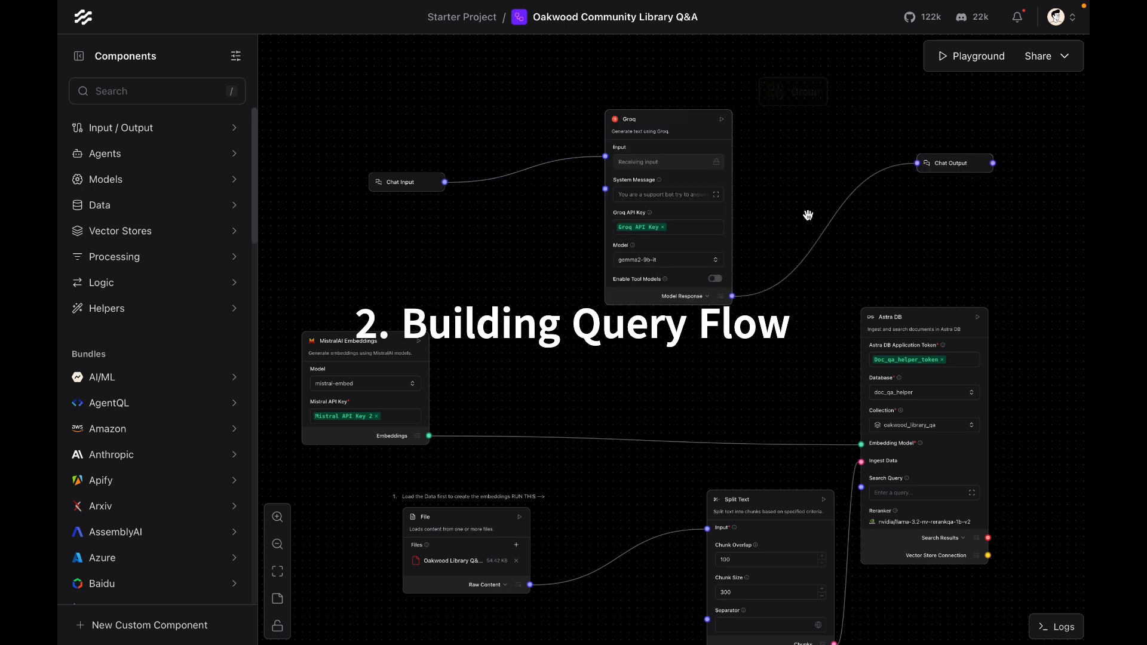
Step: Duplicate the Astra DB component and place the copy above the MistralAI Embeddings component
scroll(809, 215, down, 1)
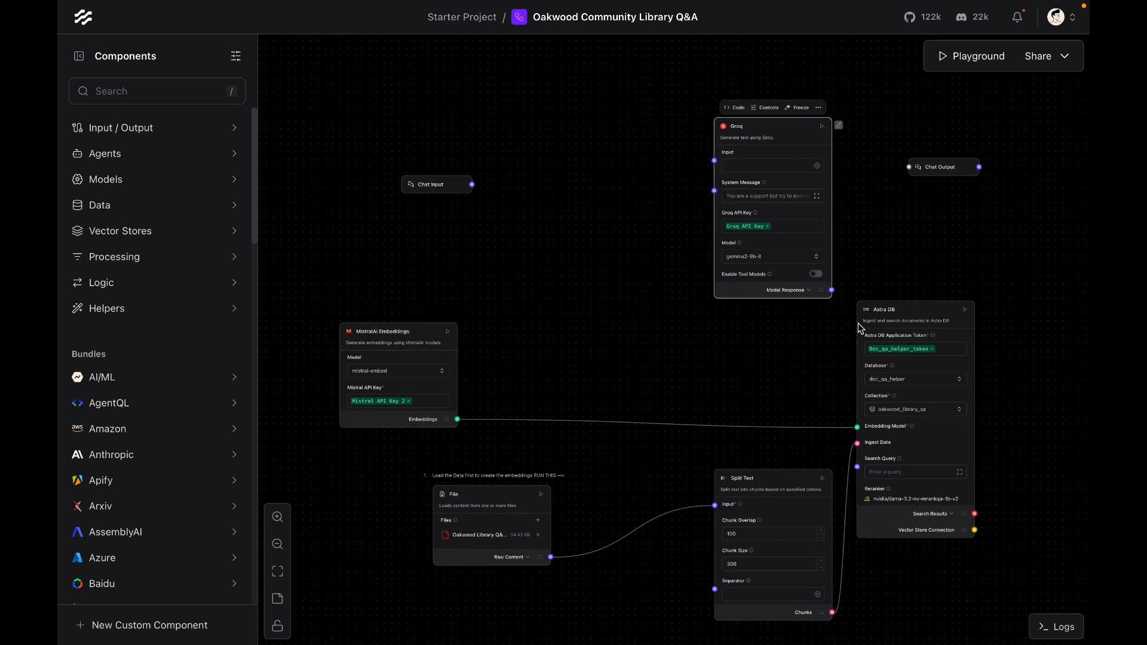
click(881, 315)
key(super+c)
key(super+v)
drag(584, 181, 546, 104)
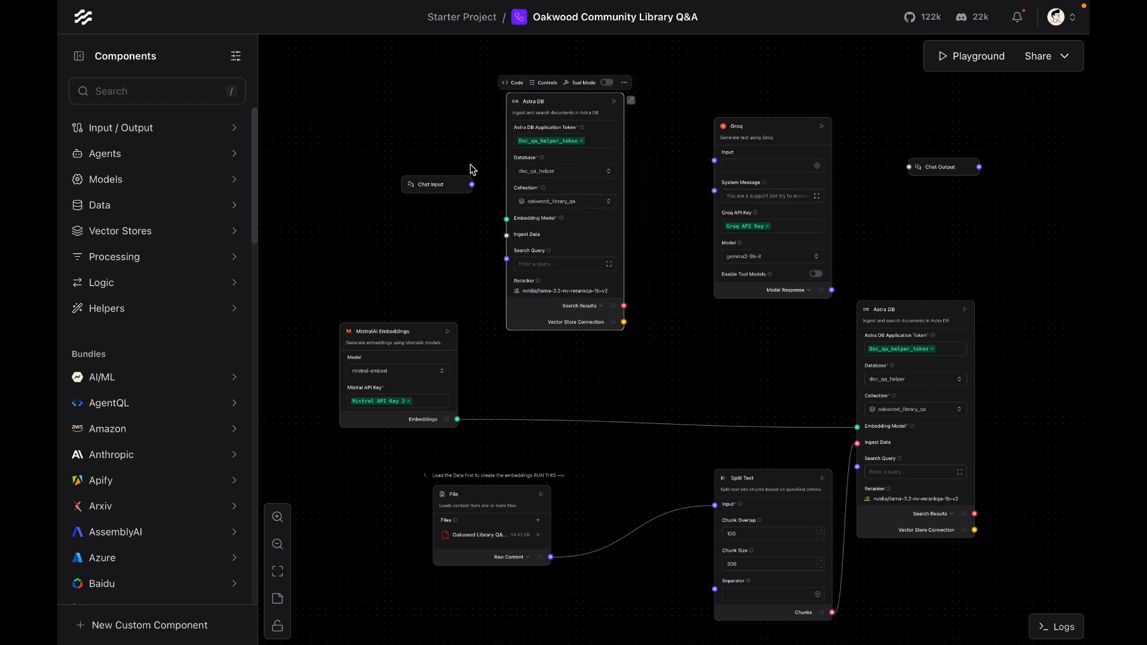
Step: Connect Chat Input to the copied Astra DB's Search Query and MistralAI Embeddings to its Embedding Model
drag(457, 187, 506, 258)
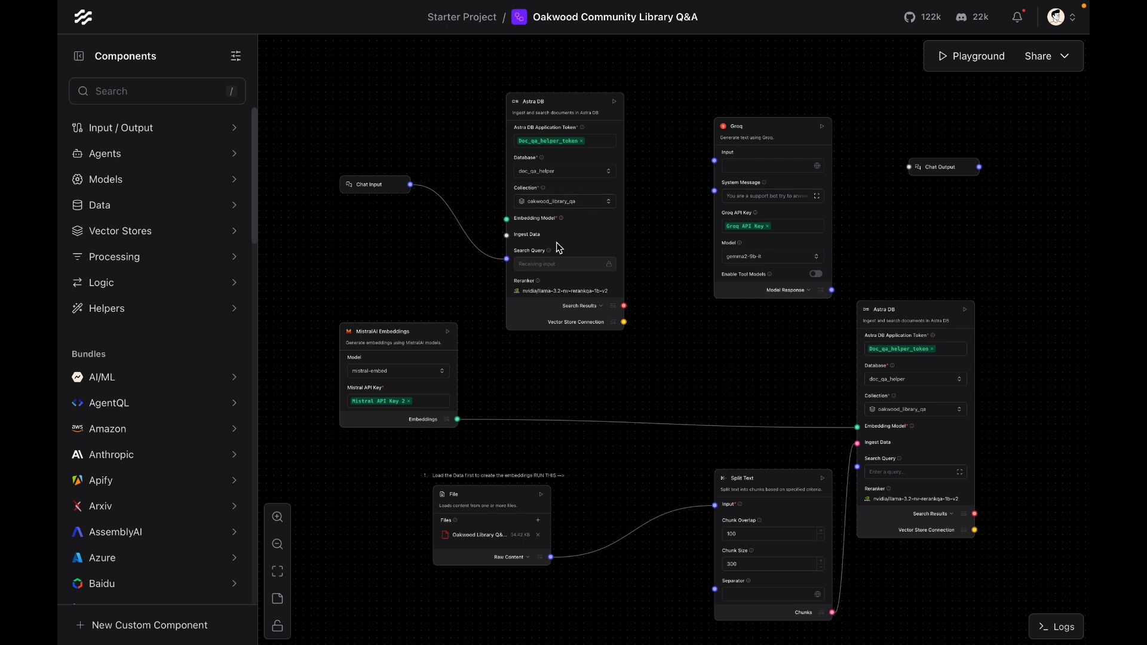
drag(458, 419, 505, 219)
Step: Move the Groq and Chat Output components further right on the canvas
drag(775, 140, 818, 140)
drag(941, 166, 988, 167)
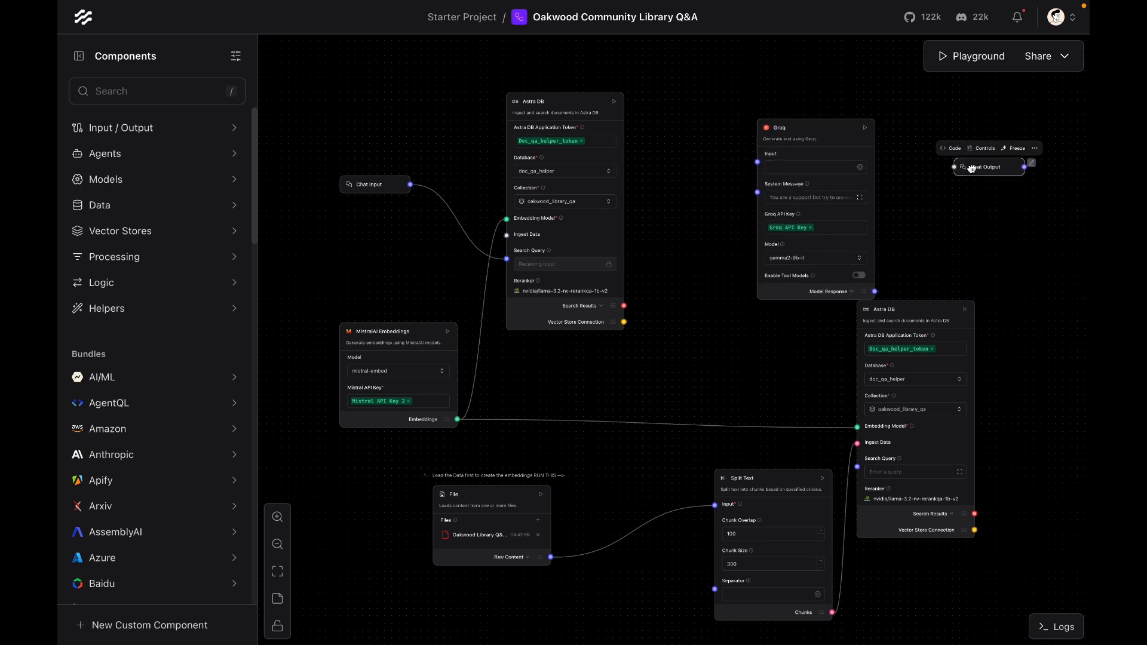
drag(838, 138, 878, 118)
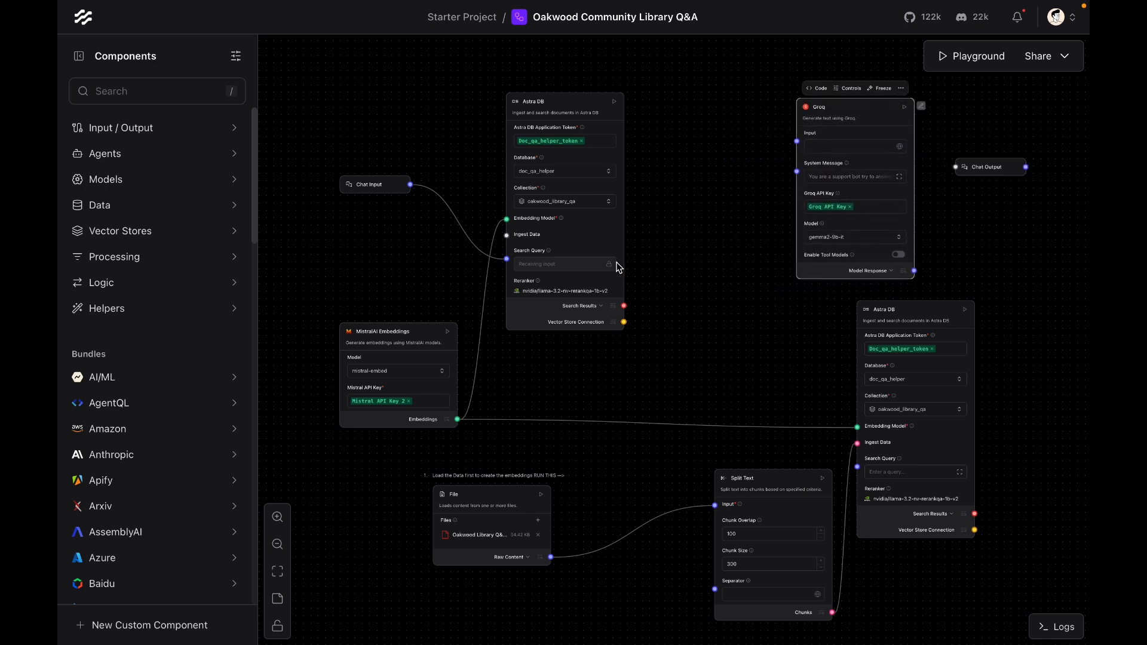
Step: Add a Text Input component and enter the test question 'What times are the library open'
click(370, 187)
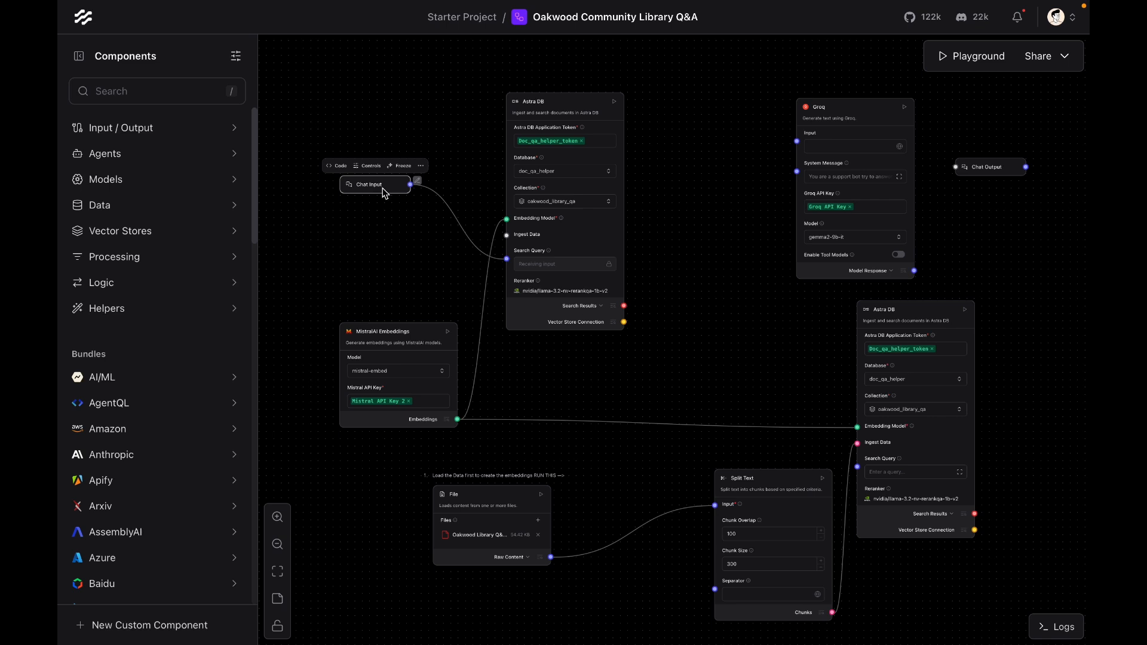
click(122, 128)
drag(119, 238, 340, 240)
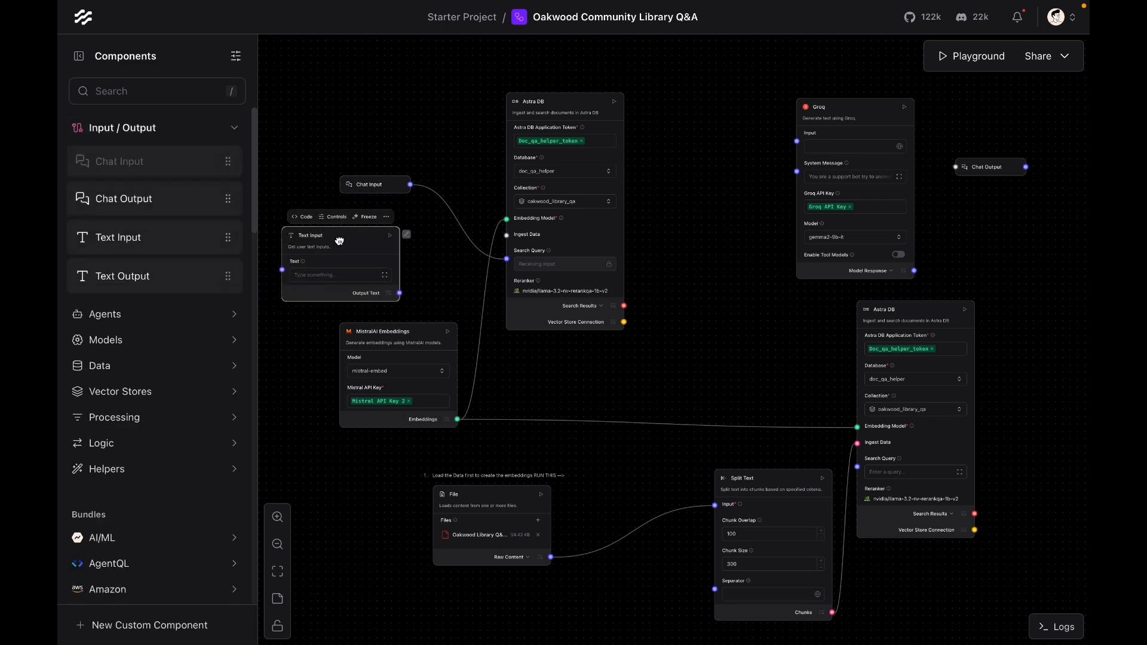
click(338, 272)
text(What times are the library ope)
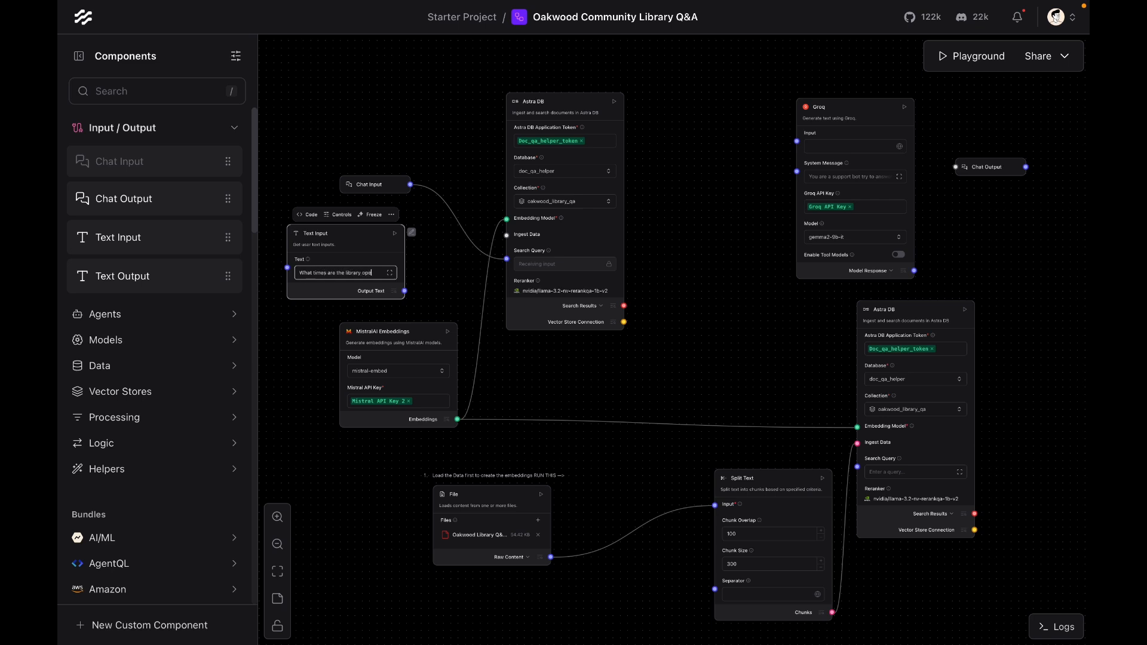
Step: Replace the Chat Input link to the query Astra DB's Search Query with the Text Input's Output Text
drag(405, 291, 506, 259)
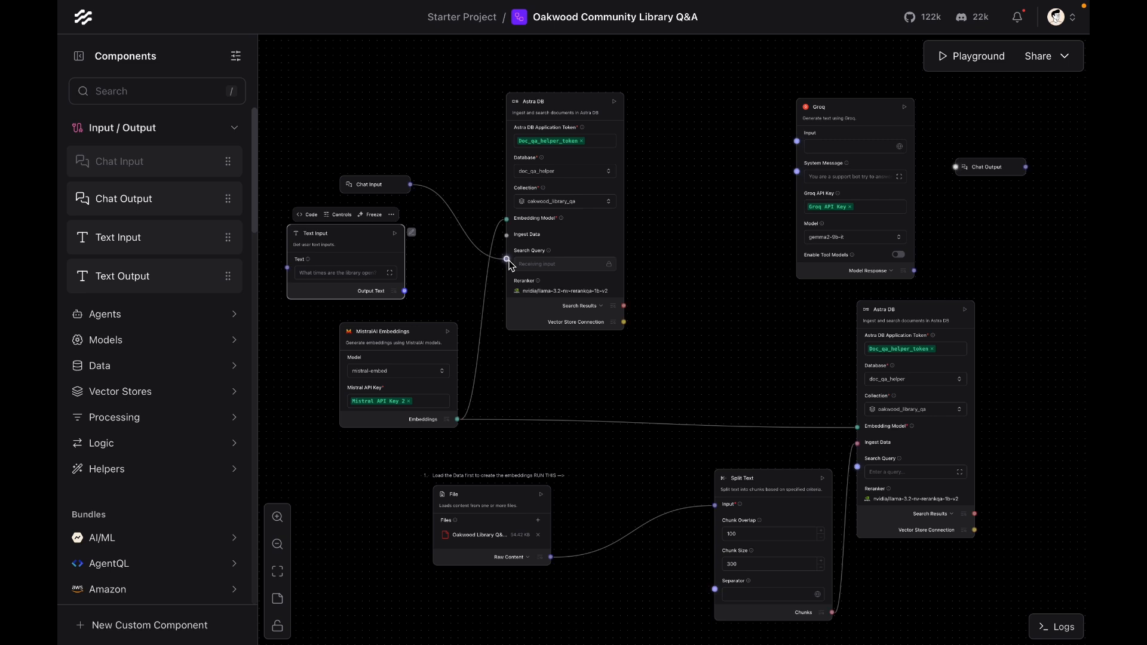
click(471, 238)
key(BackSpace)
drag(406, 291, 507, 259)
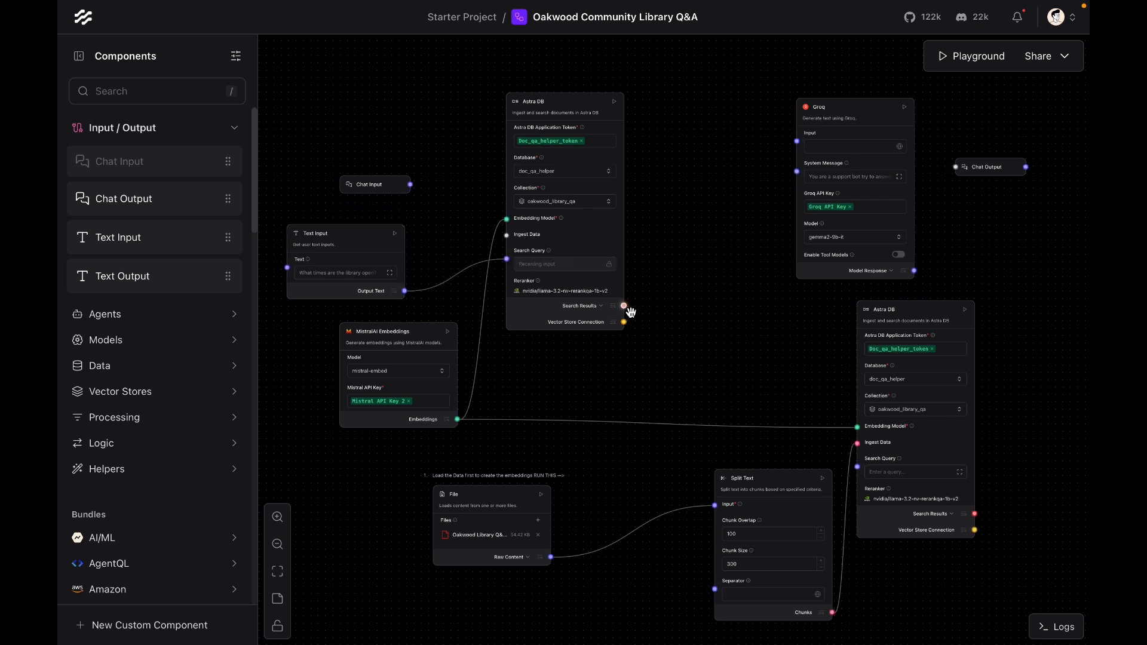
Step: Run the query Astra DB component and inspect its Search Results output
click(614, 102)
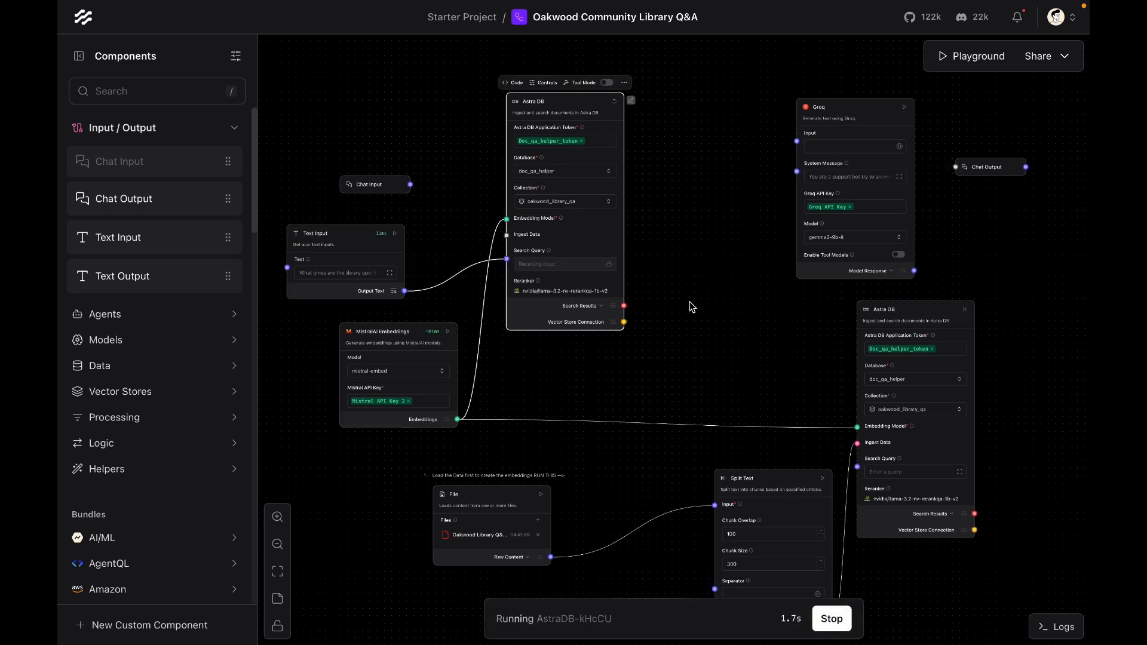
click(616, 307)
scroll(740, 256, right, 10)
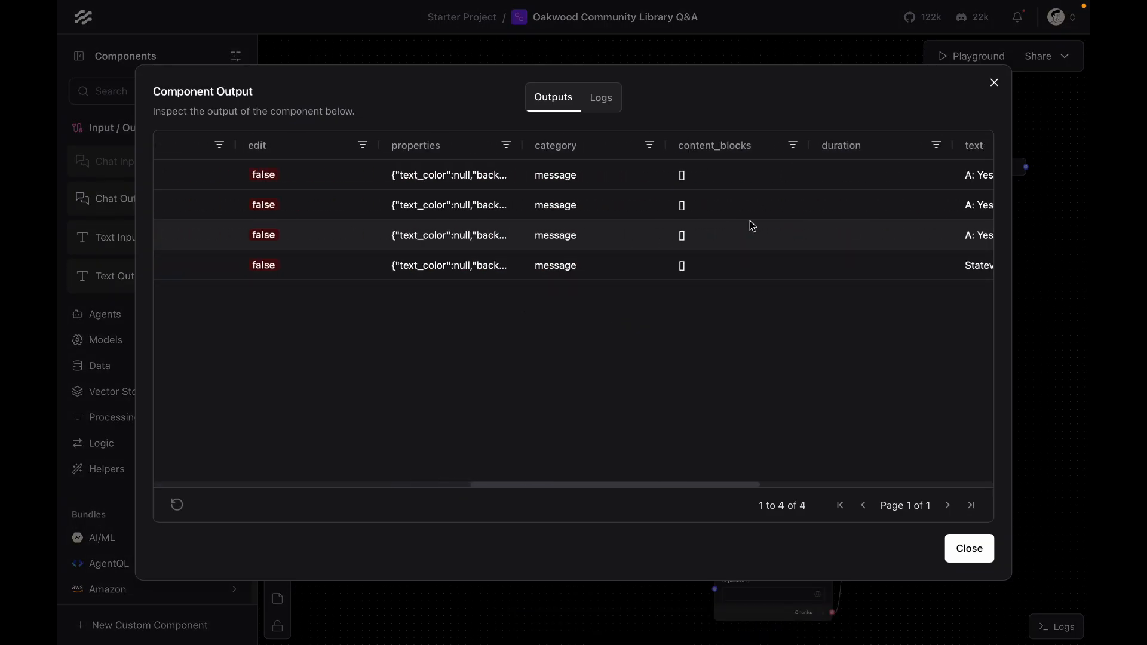
scroll(660, 263, right, 5)
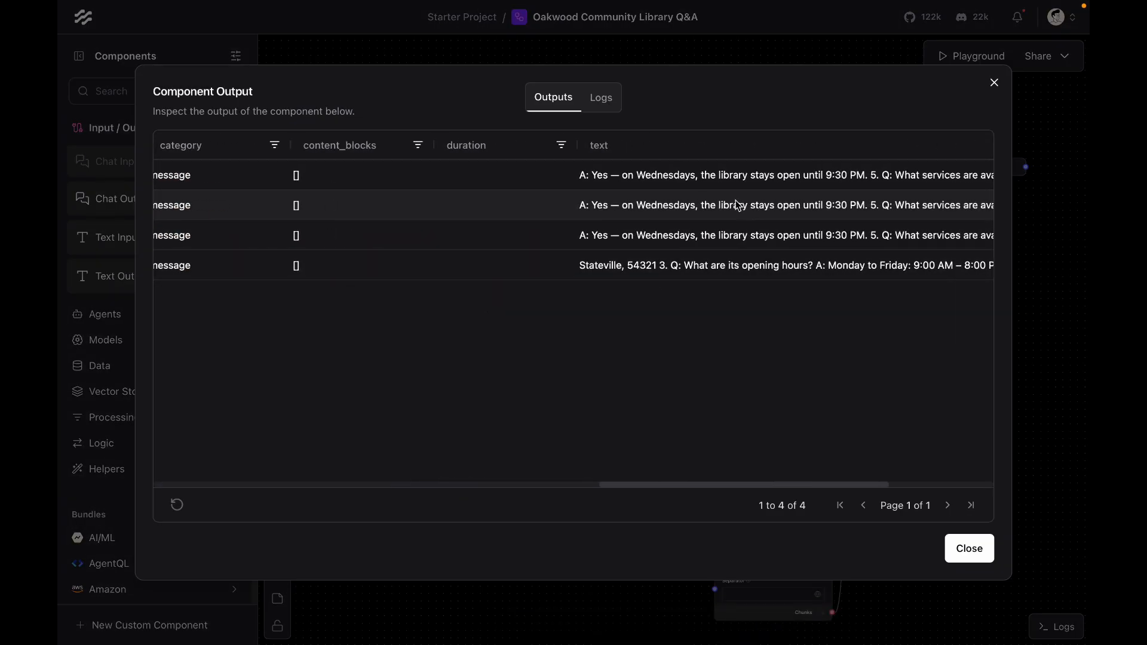
click(962, 552)
Step: Shift the Chat Output and Groq components right to make space
click(701, 310)
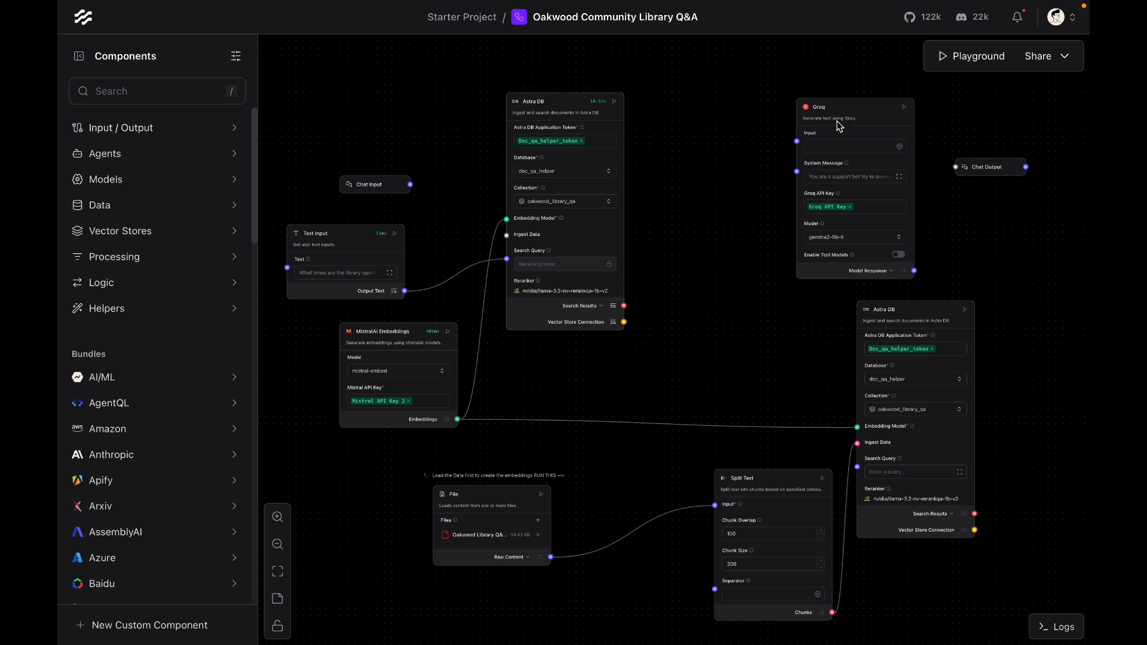
drag(1001, 163, 1038, 162)
drag(903, 108, 945, 112)
Step: Add a Parser component fed by the query Astra DB's Search Results, with the template {text}
click(149, 91)
text(Par)
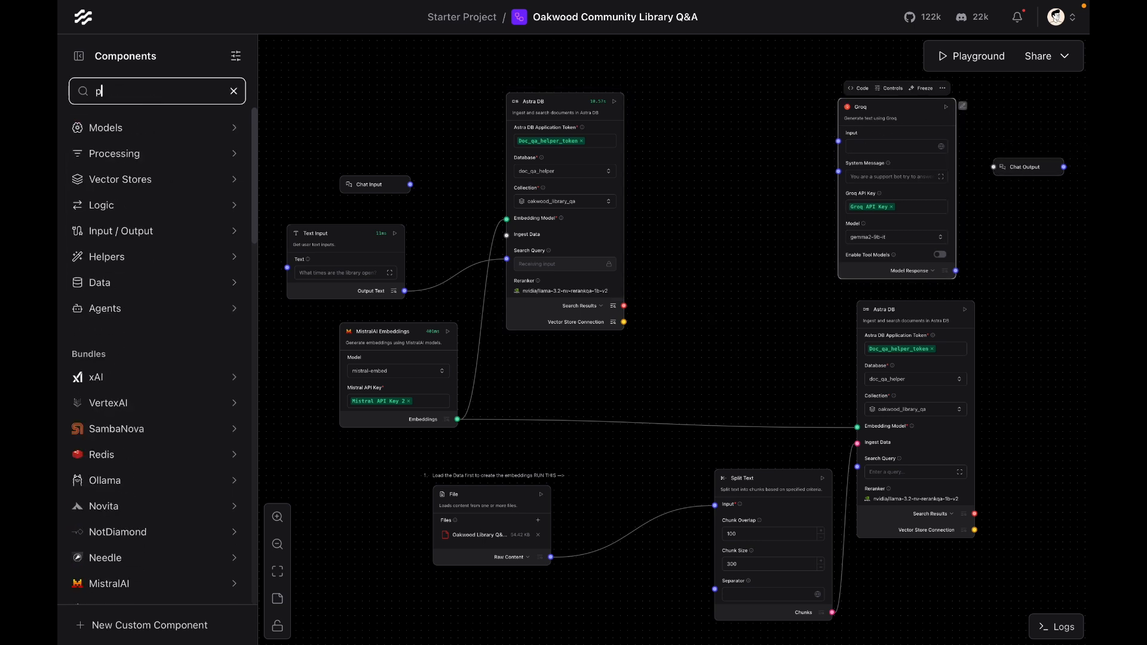
drag(110, 163, 645, 206)
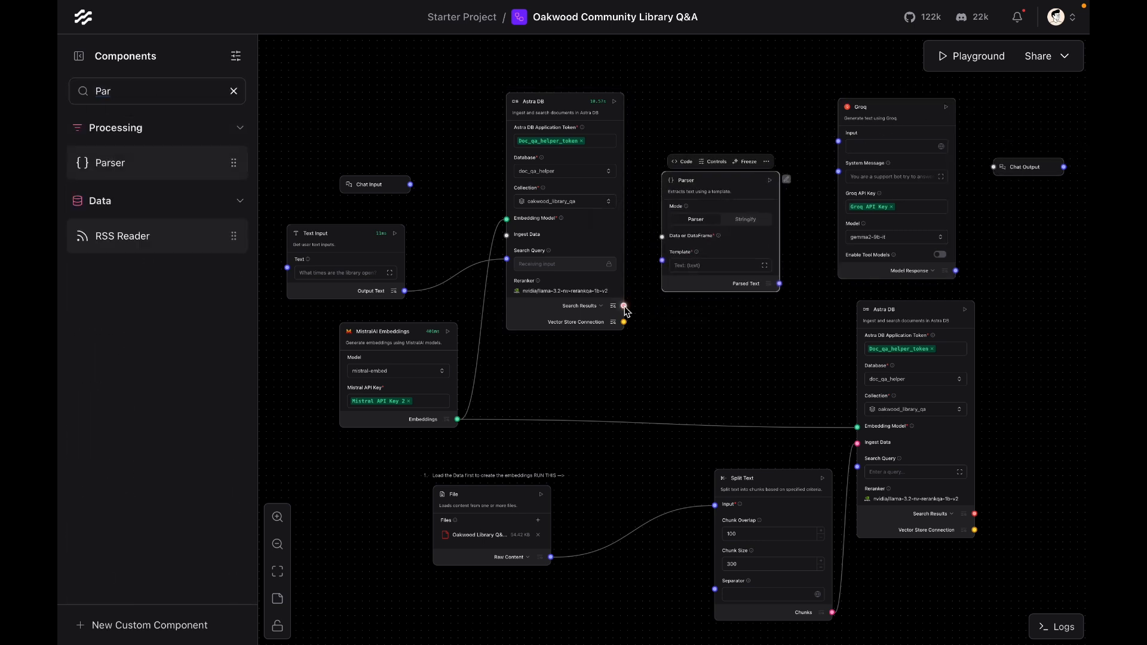
drag(624, 306, 662, 237)
click(685, 264)
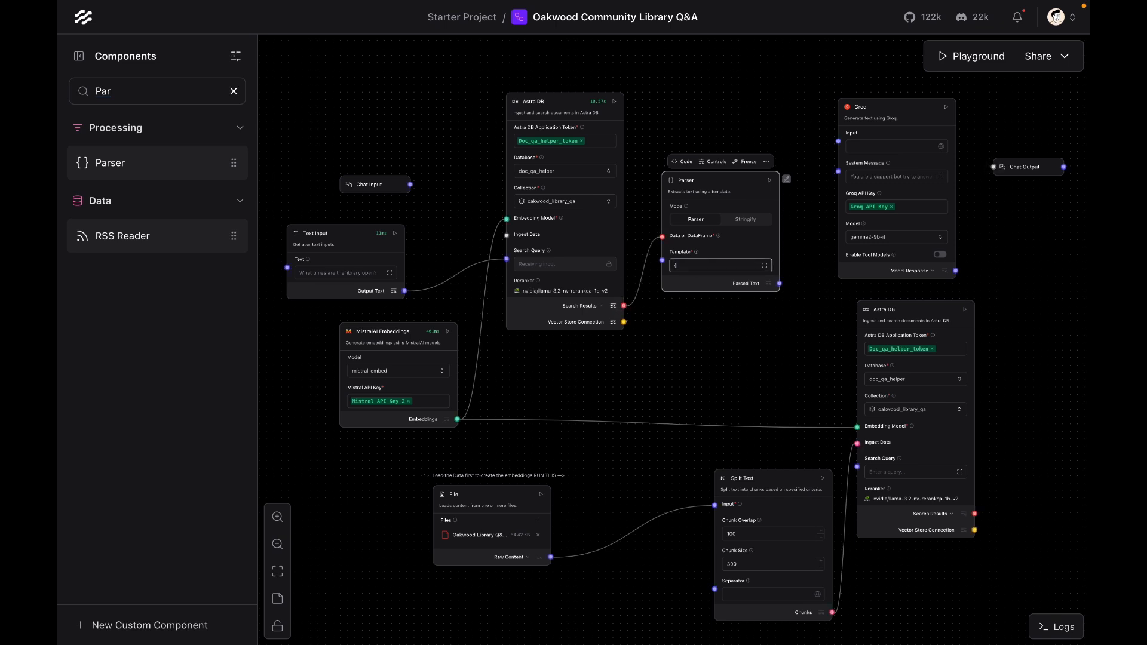
click(716, 305)
Step: Inspect the query Astra DB component's Search Results output again
click(613, 306)
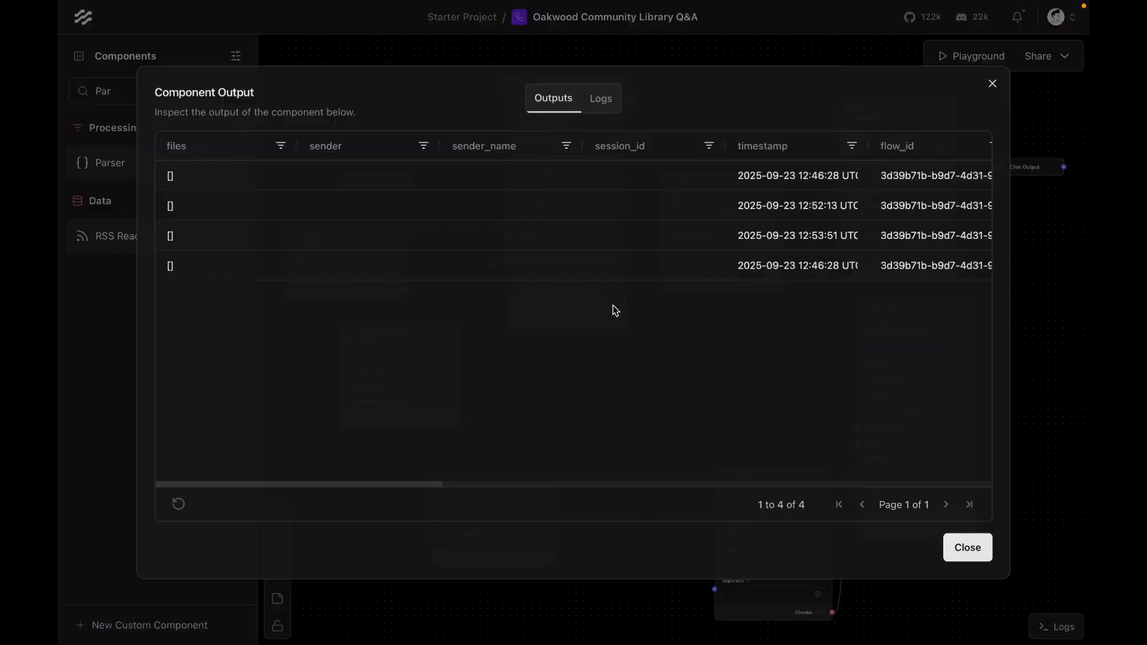
scroll(868, 202, right, 10)
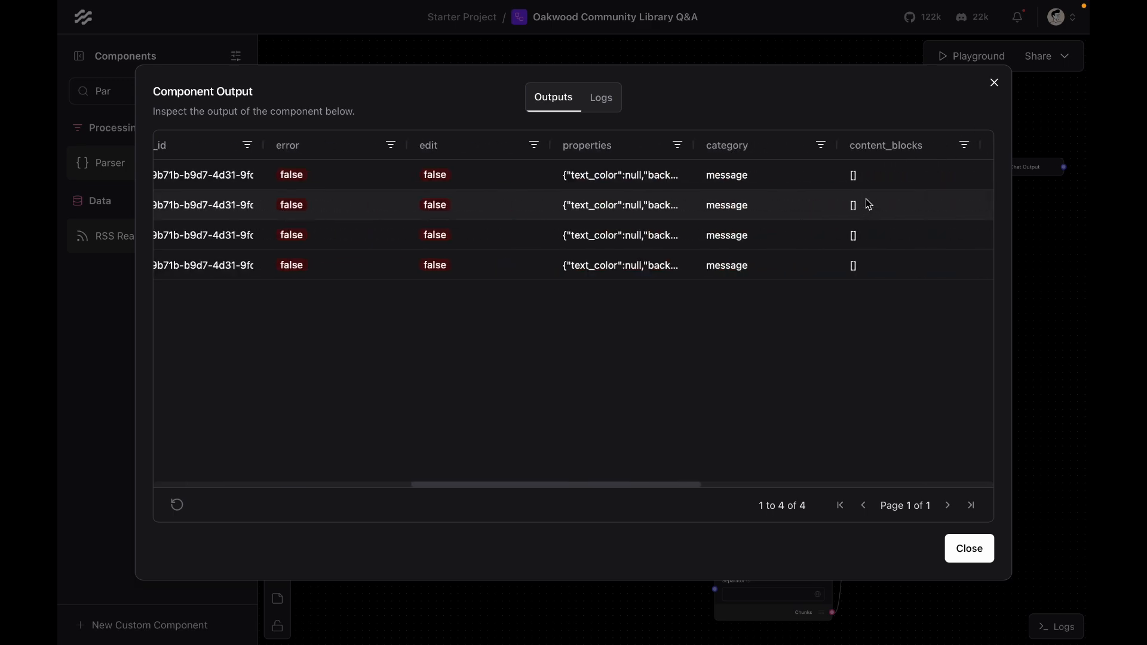
click(995, 82)
scroll(806, 341, right, 5)
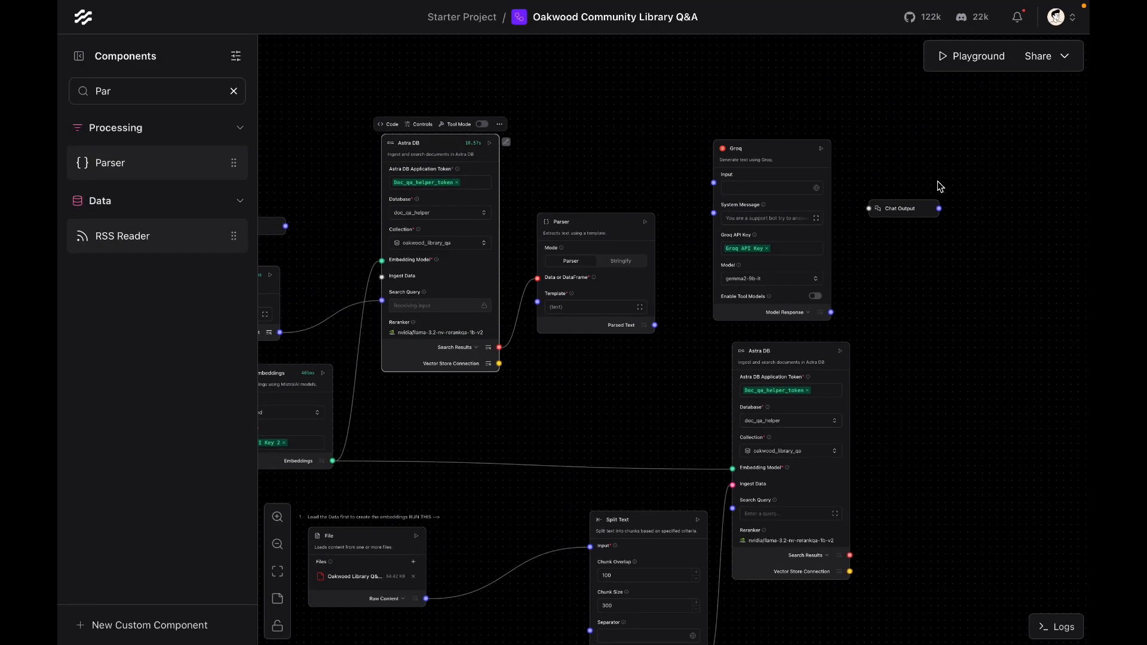
Step: Move the Groq component further right and drop a Prompt Template component between the Parser and Groq
click(996, 208)
click(896, 156)
drag(896, 156, 898, 156)
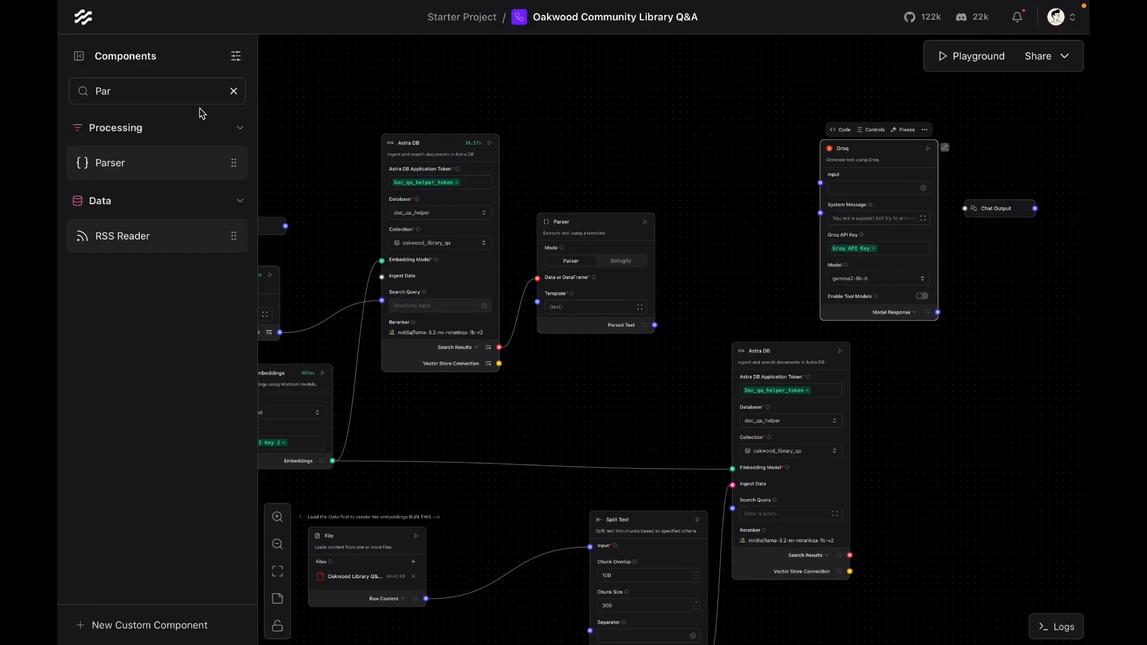
click(234, 91)
text(Prompt)
drag(135, 162, 723, 196)
Step: Write the prompt template: a support bot for the Oakwood Community Library, given {context}, answering the {question} in relation to the context
click(780, 231)
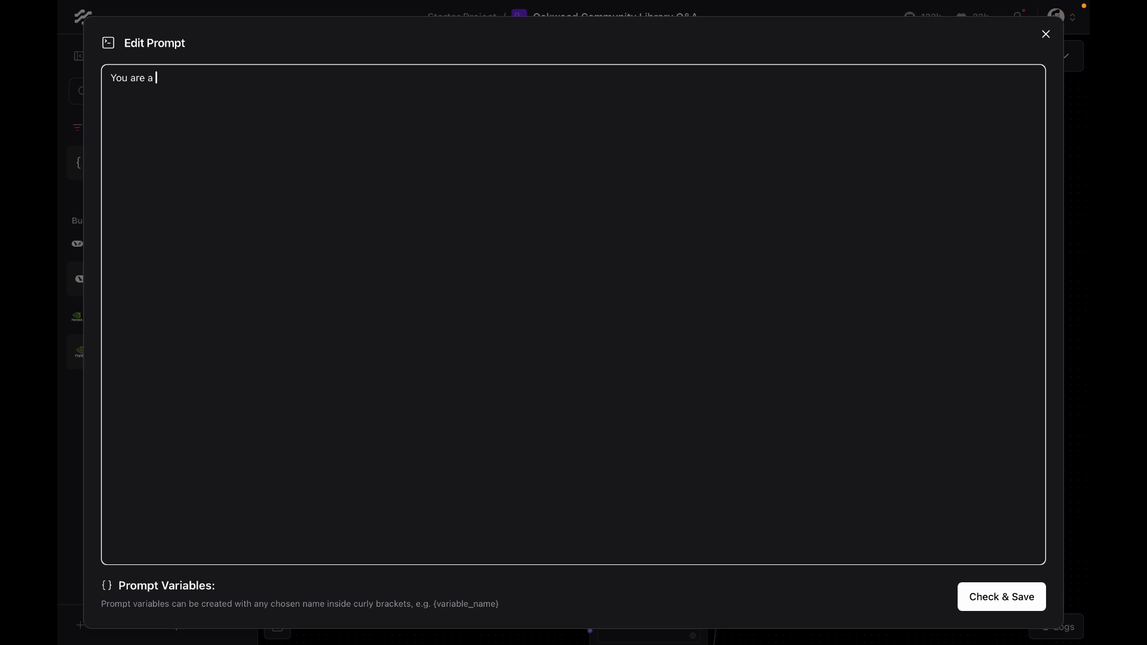
text(You are a support bot answering questions about the)
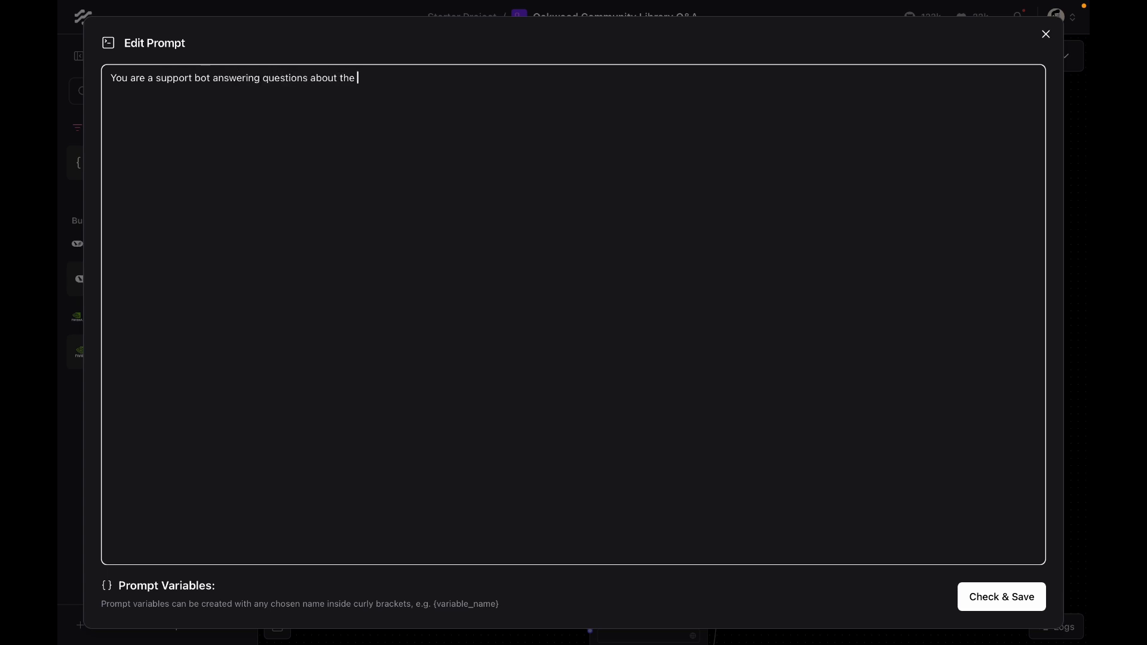
text( Oakwood Community Library. Here is the context be)
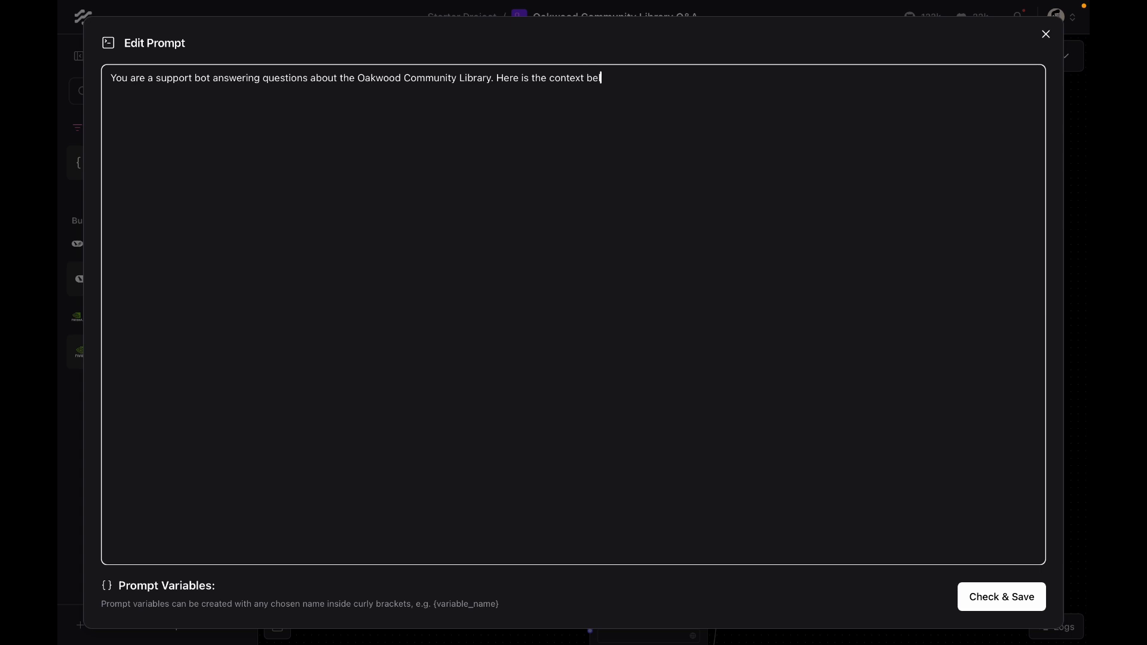
text(low: {context})
key(Return)
text(Answer the ques)
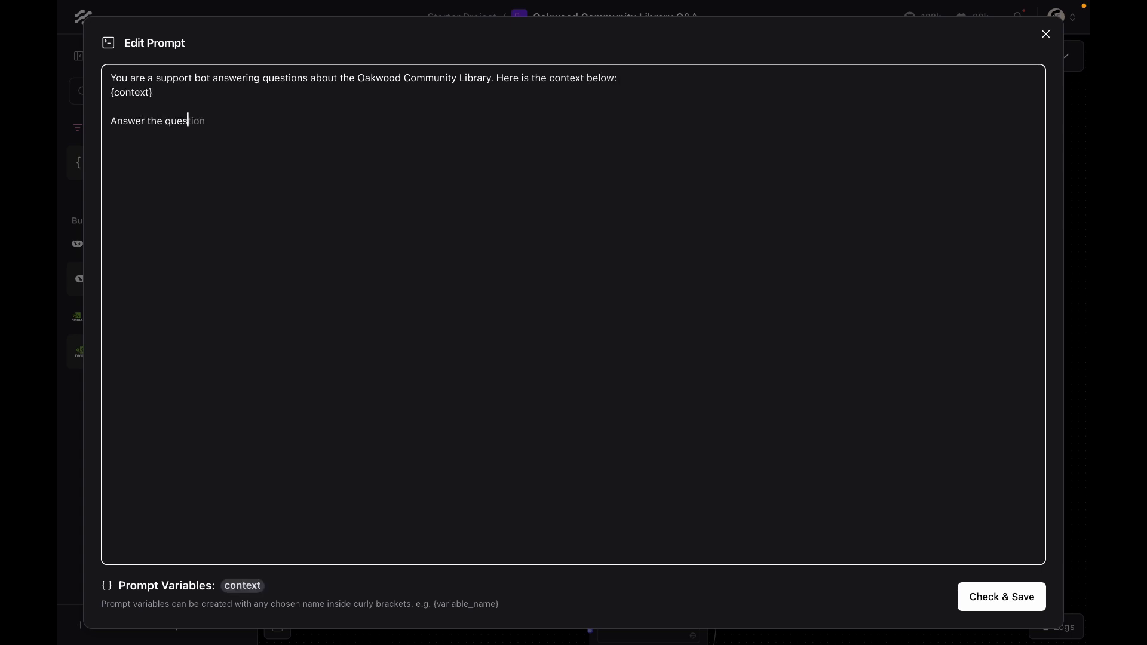
text(tion in relation to the context)
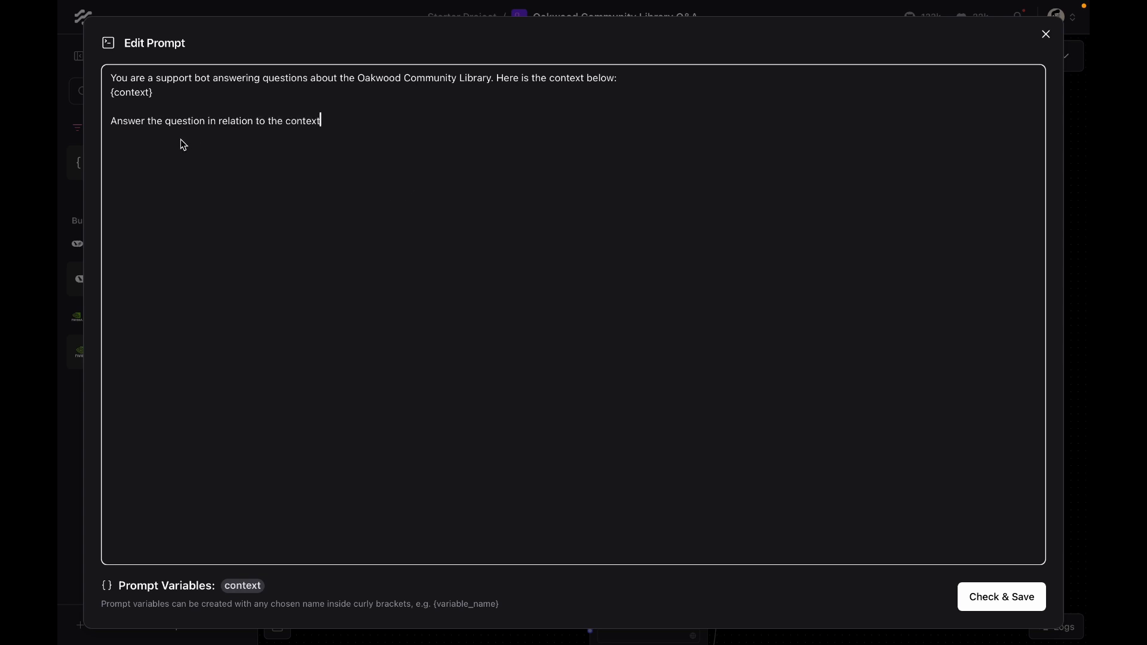
double_click(182, 121)
text({ques)
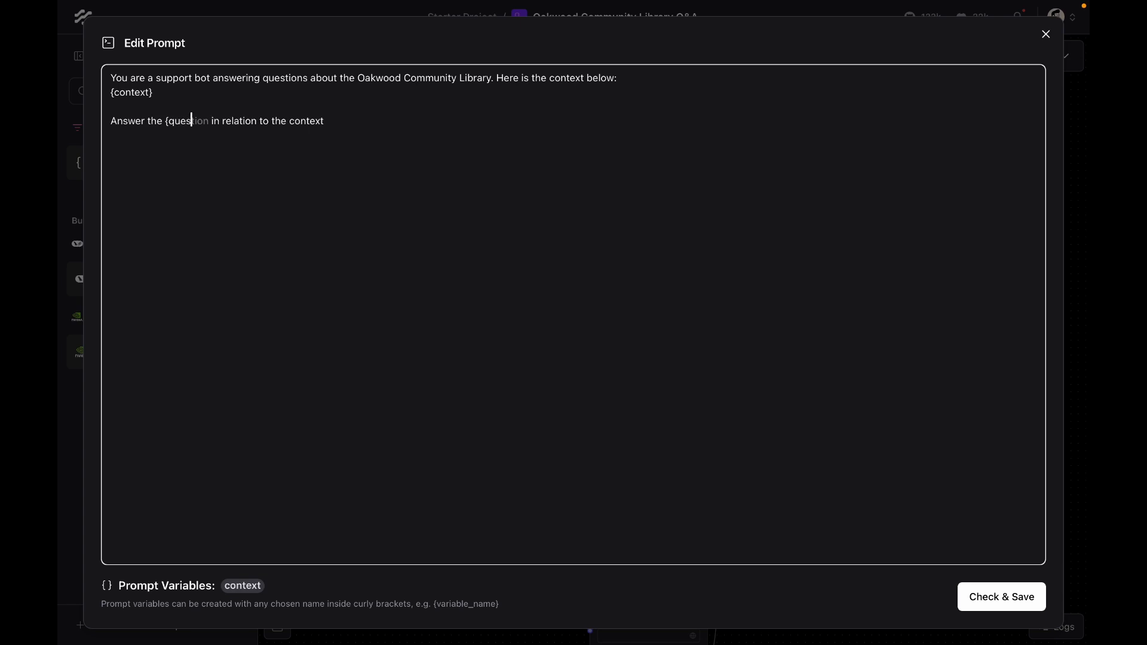
text(tion})
click(1016, 588)
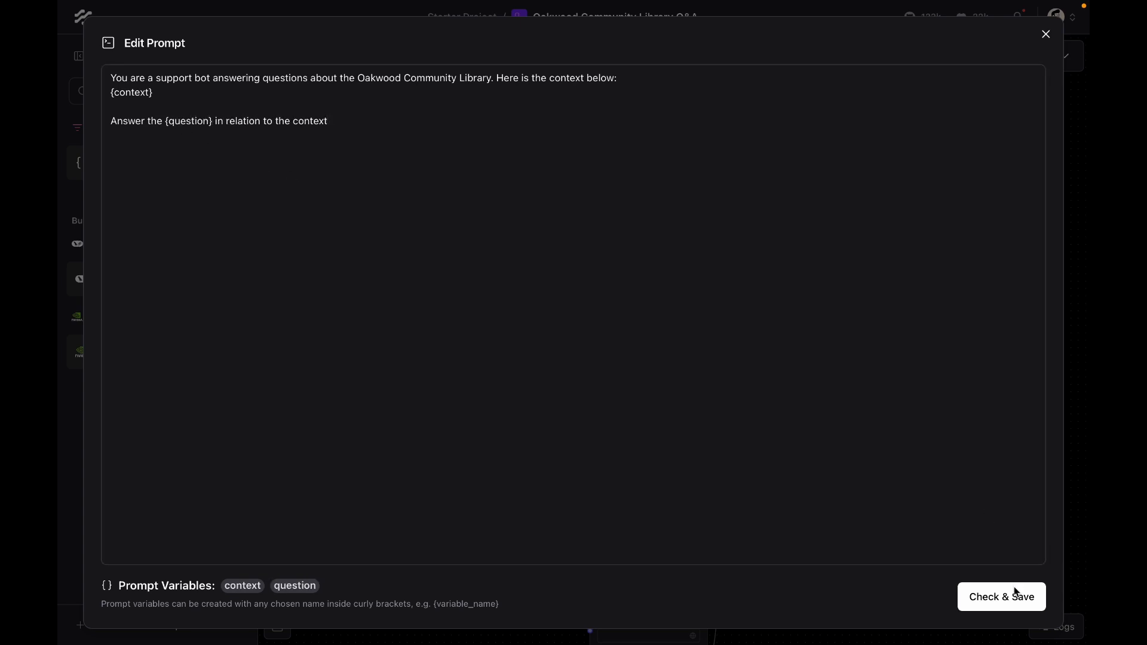
Step: Connect the Parser's Parsed Text output to the Prompt Template's context input
drag(647, 321, 677, 287)
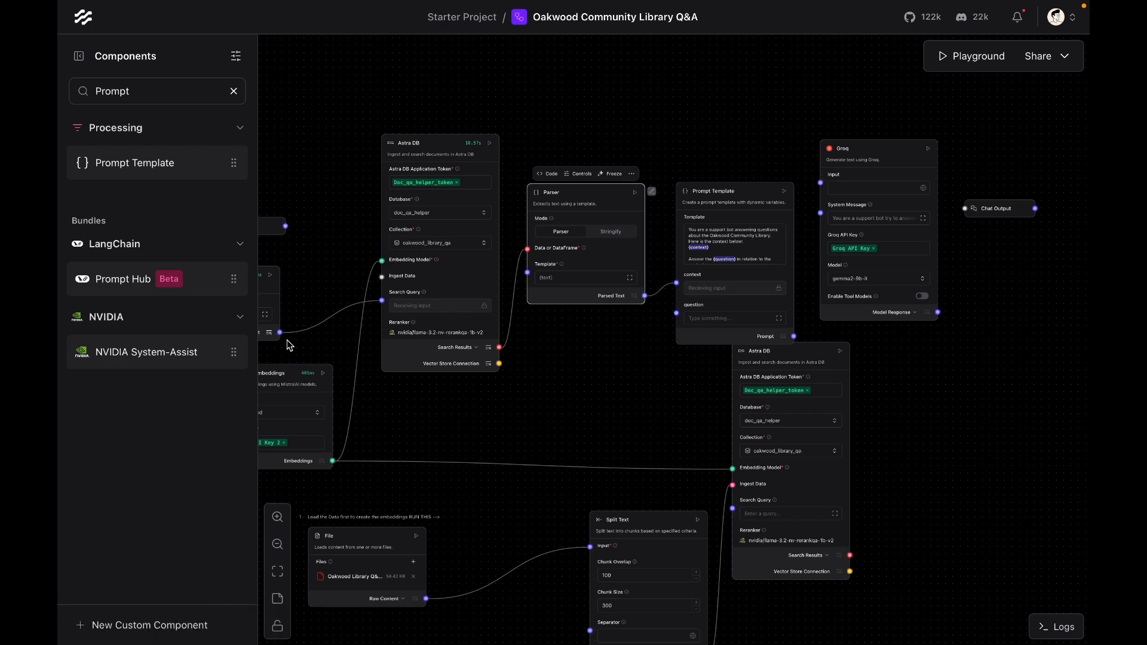
drag(280, 333, 288, 337)
Step: Delete the text input's link to the query Astra DB Search Query and connect Chat Input to the prompt's question input
click(327, 253)
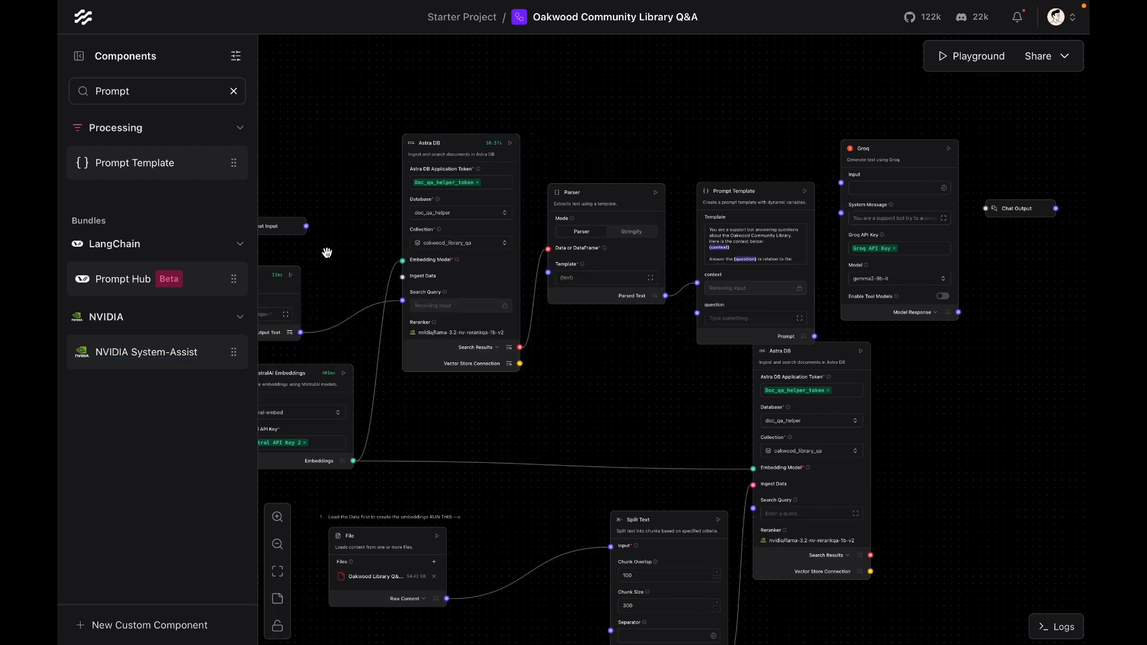
click(345, 320)
key(BackSpace)
drag(307, 225, 698, 312)
Step: Connect the Prompt Template's output to Groq's Input and nudge the Groq and Prompt Template nodes upward
drag(815, 336, 840, 184)
drag(917, 160, 921, 150)
drag(763, 195, 768, 159)
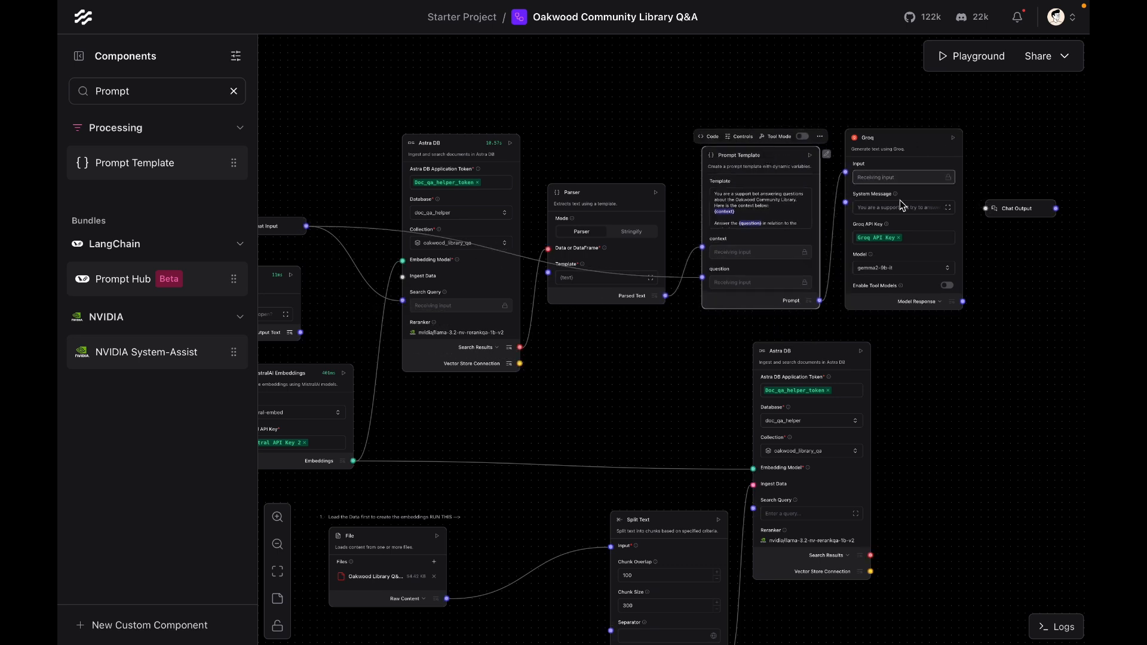
Step: Review Groq's System Message text, then connect Groq's Model Response to the Chat Output component
click(903, 207)
click(949, 208)
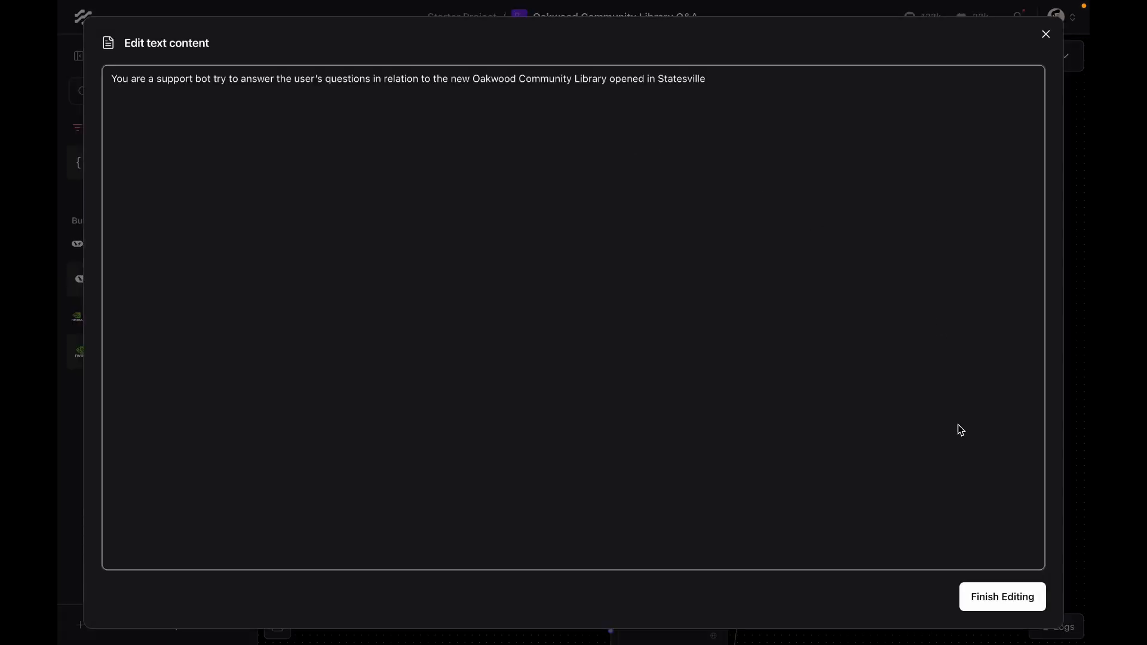
click(1009, 600)
drag(962, 301, 989, 210)
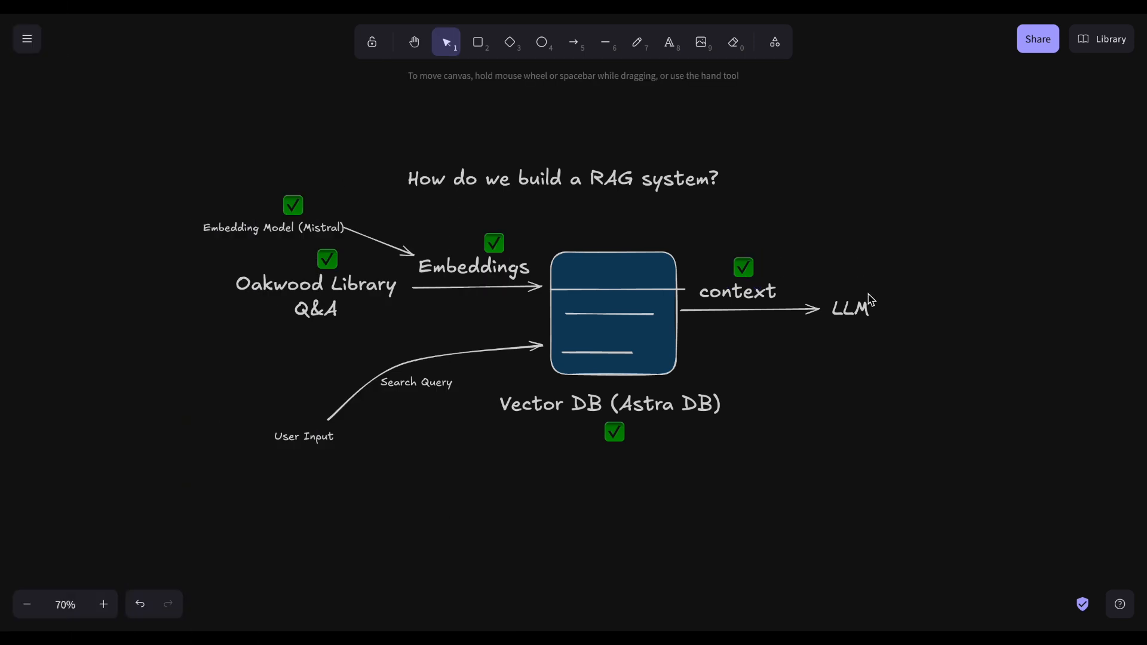
Step: Switch to the RAG diagram whiteboard and paste a check mark over the LLM label
key(ctrl+v)
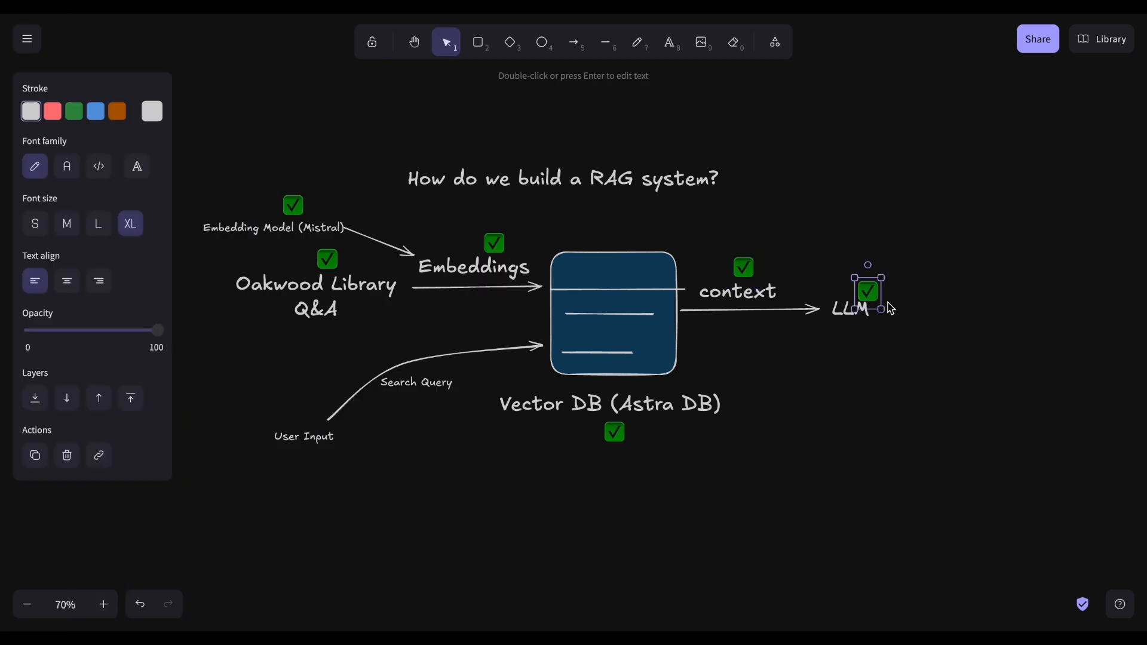
drag(889, 304, 857, 296)
click(907, 279)
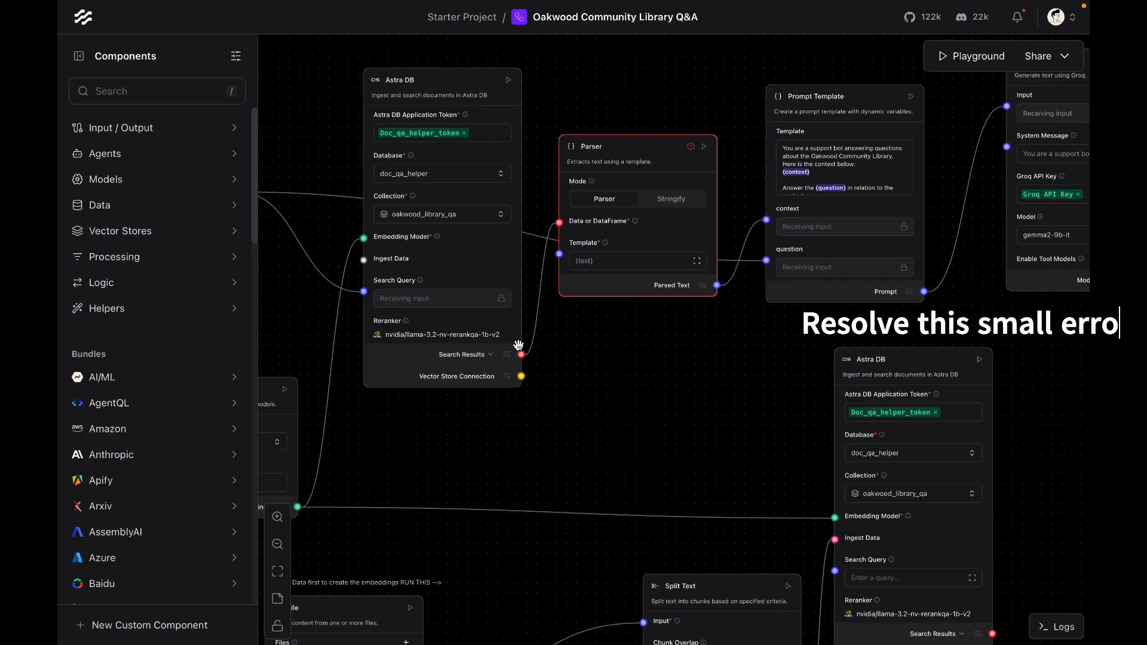
Step: Switch the query Astra DB output to DataFrame and connect it to the Parser's Data or DataFrame input
click(482, 354)
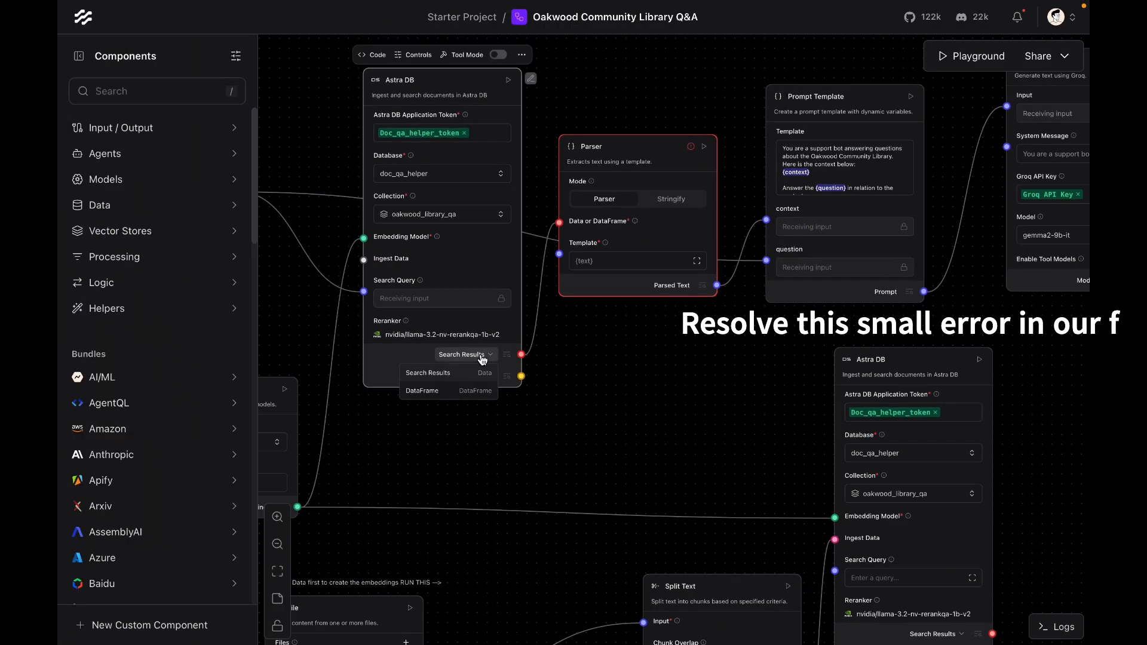
click(454, 390)
drag(521, 355, 577, 244)
Step: Run the Groq component to build the complete flow
scroll(699, 353, down, 3)
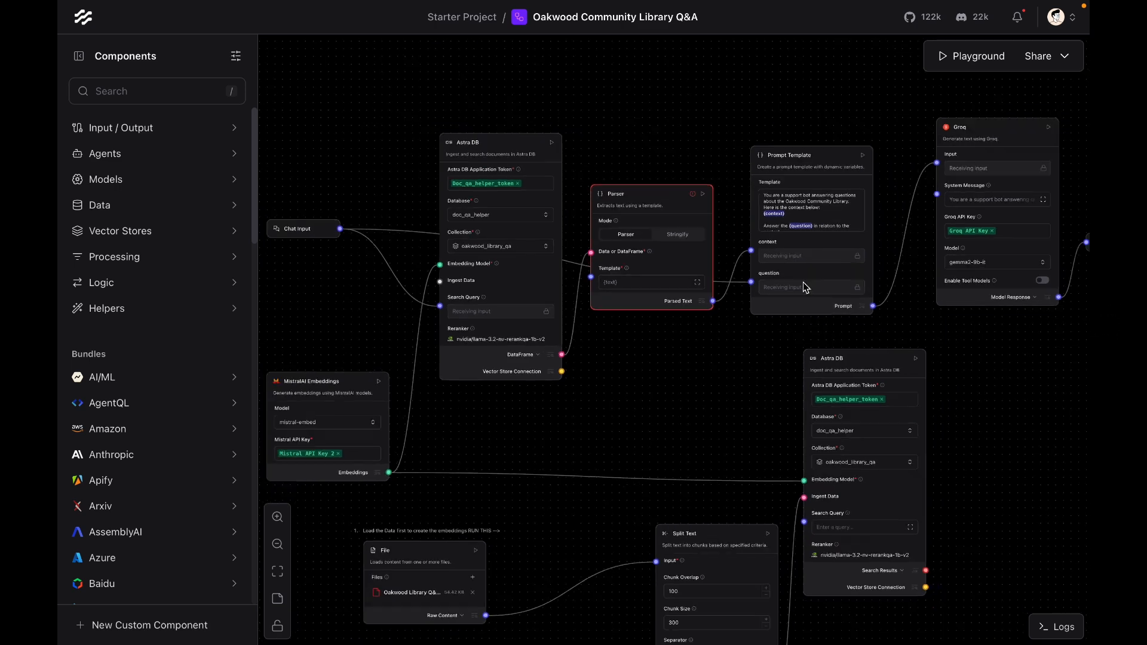
scroll(1010, 154, right, 5)
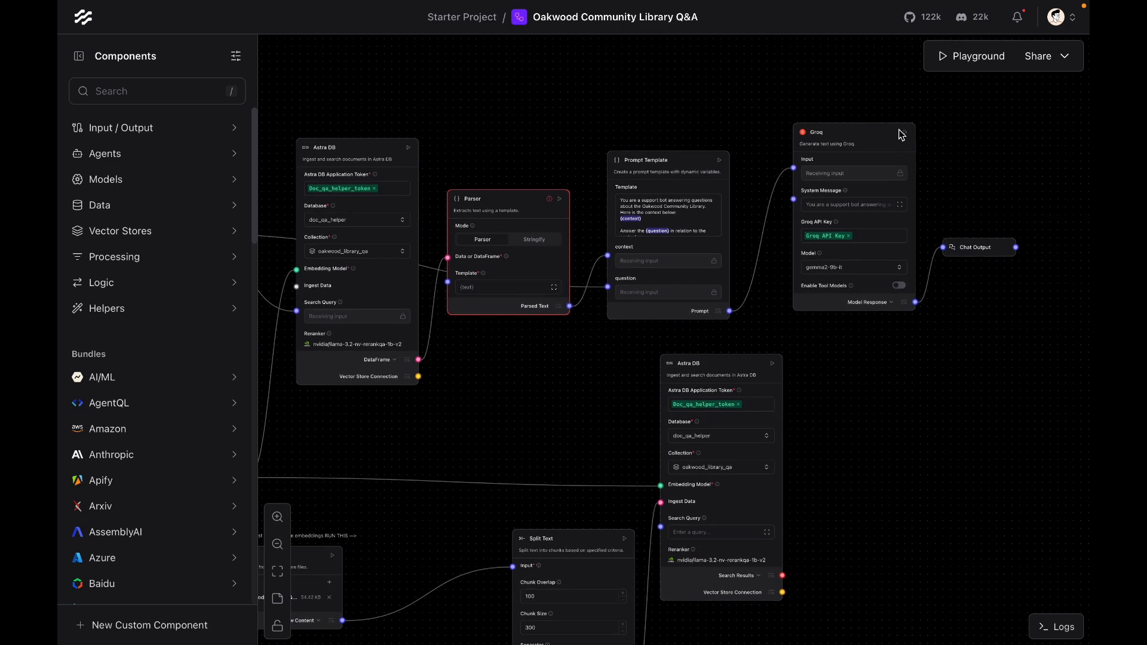
click(905, 132)
scroll(484, 390, down, 1)
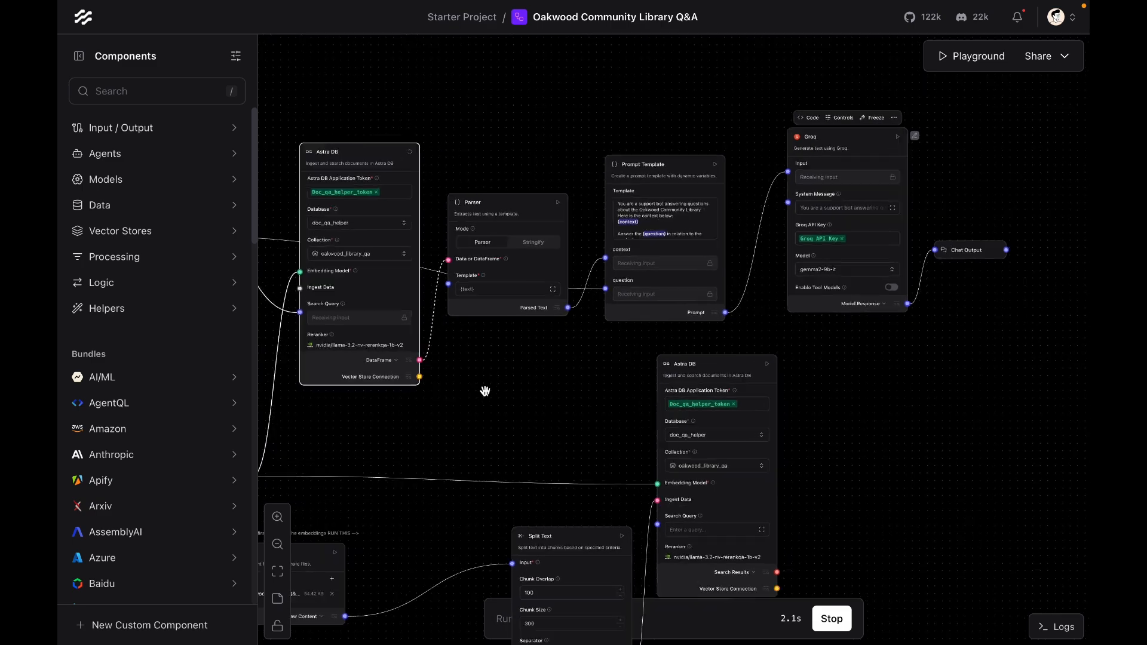
scroll(470, 392, up, 3)
drag(470, 392, 705, 401)
scroll(705, 400, down, 1)
scroll(704, 399, up, 2)
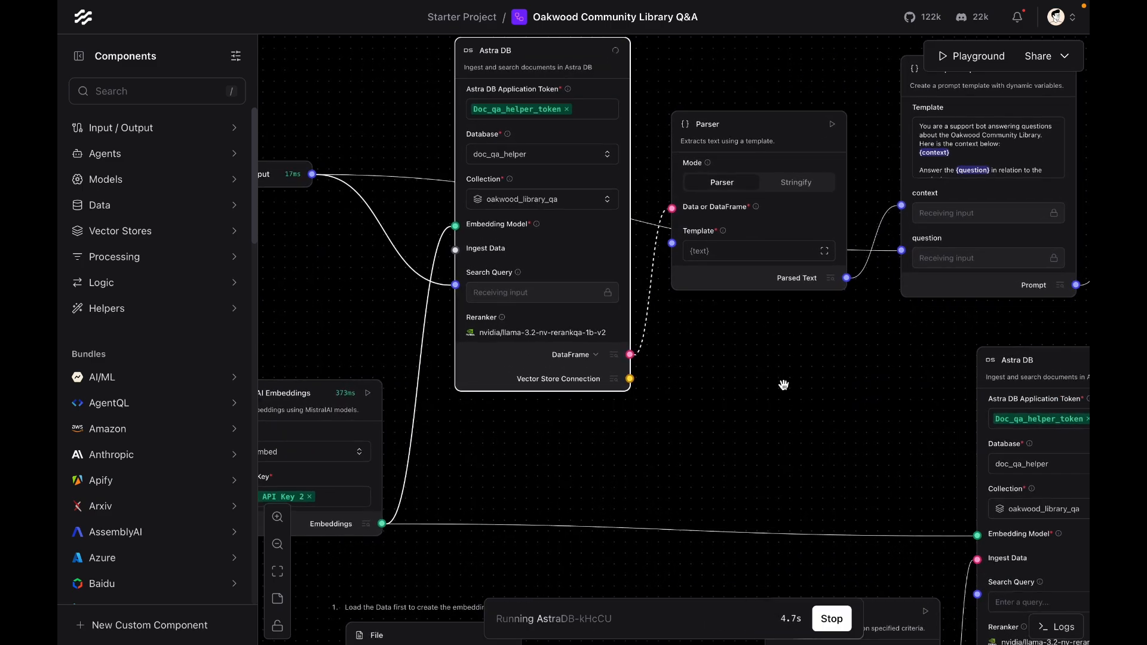
drag(886, 344, 599, 356)
scroll(652, 367, down, 3)
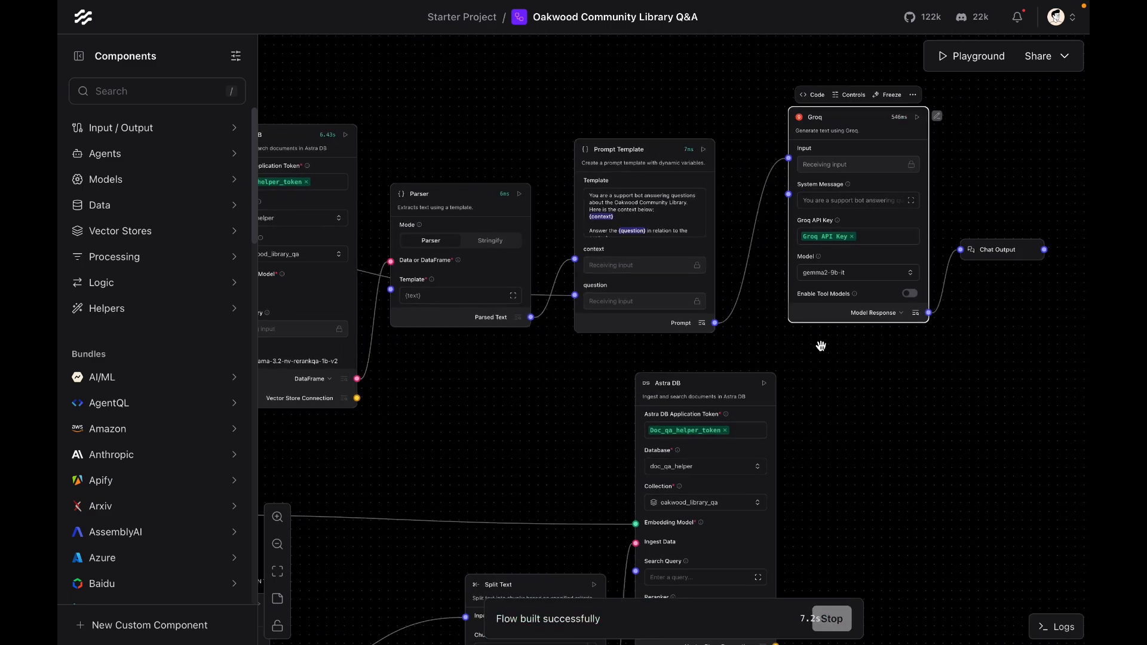
scroll(874, 357, up, 1)
scroll(876, 358, down, 1)
Step: Open the Playground, start a new chat and ask "Hi give me details about the Oakwood library in Statesville?"
click(976, 55)
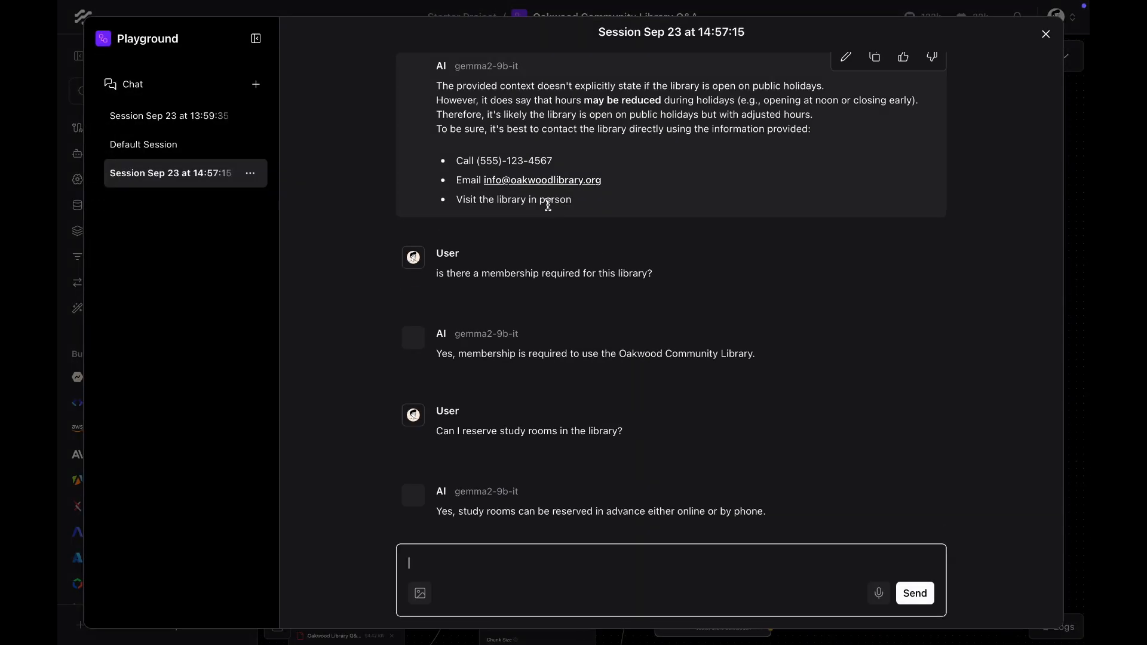
click(256, 84)
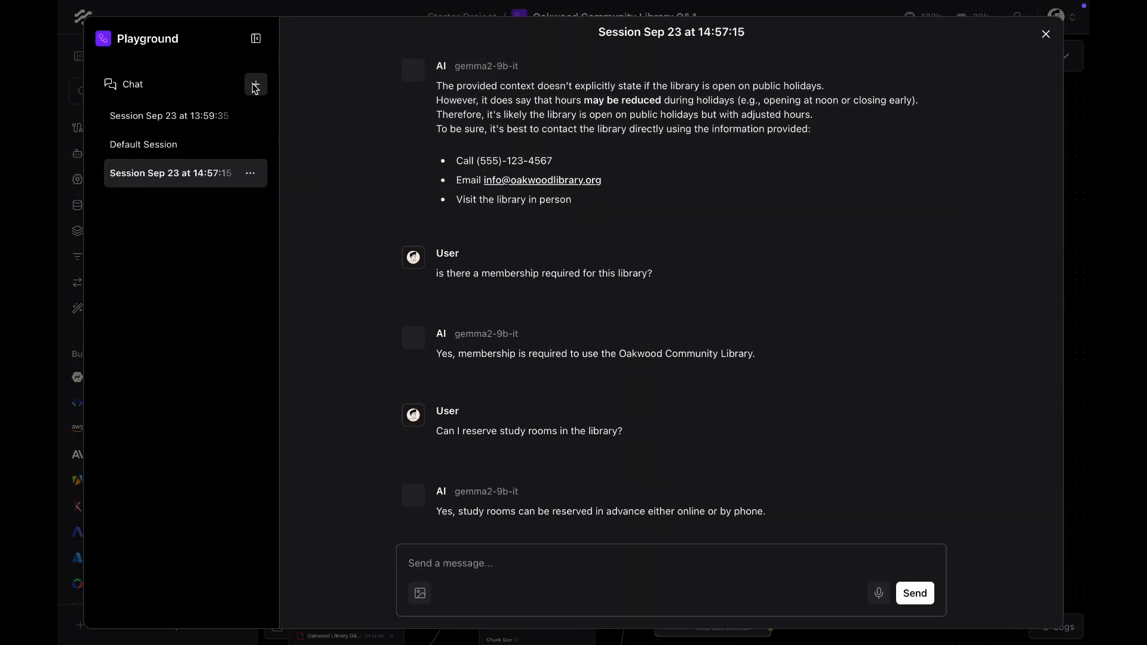
text(Hi could you)
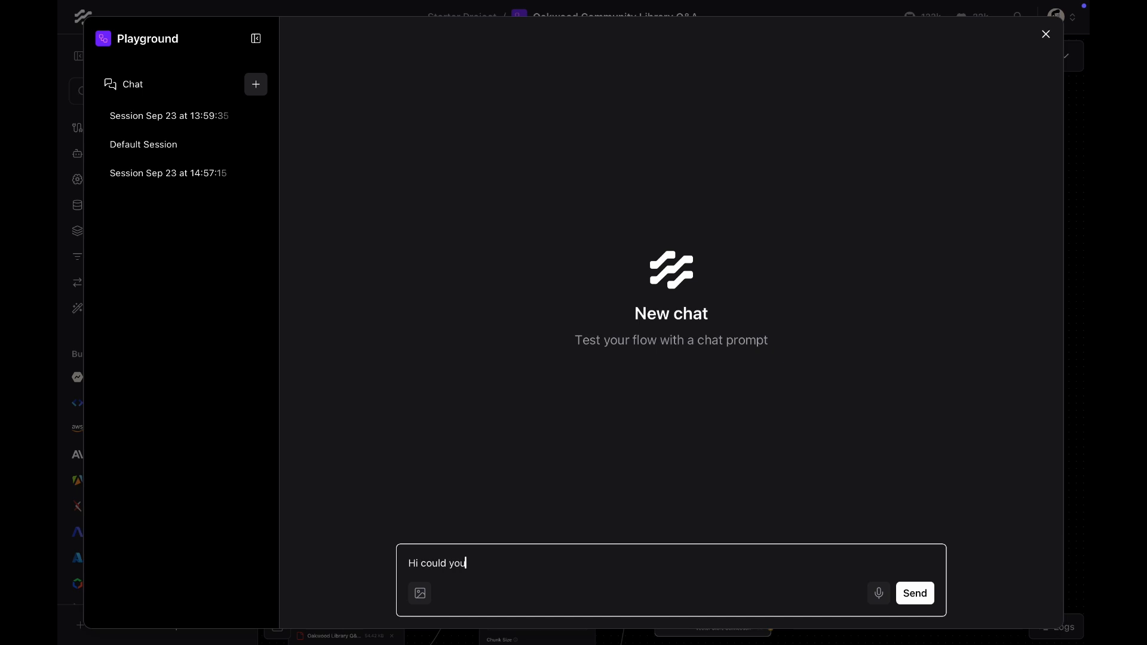
text( give me det)
key(ctrl+a)
text(Hi give)
key(BackSpace)
text(ive me details about th)
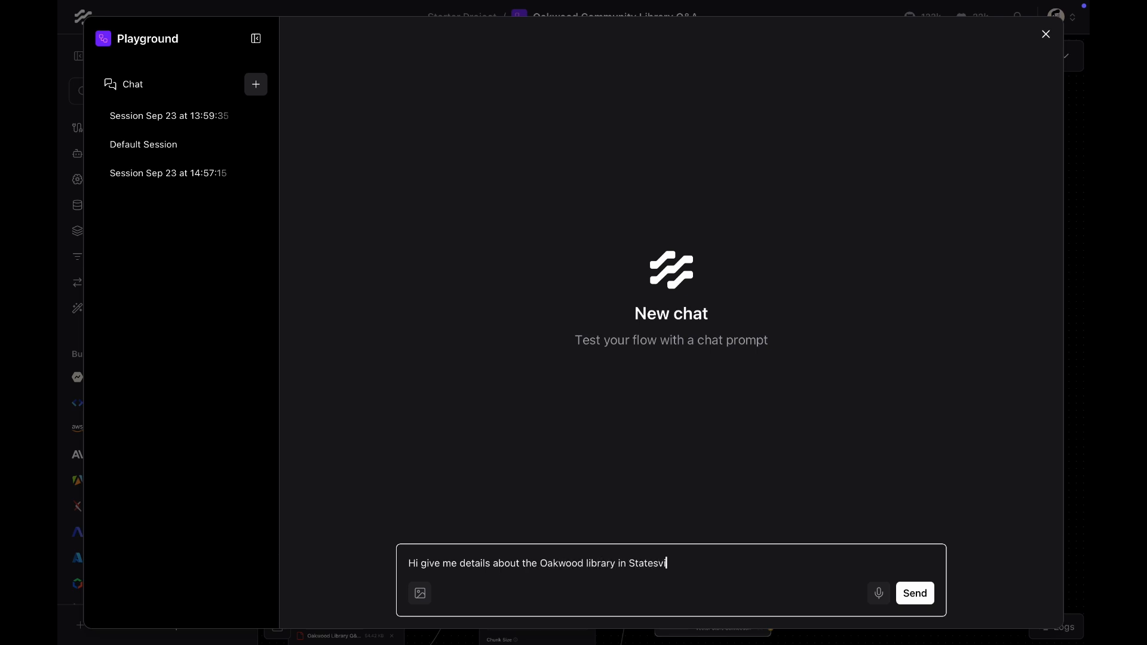
key(Return)
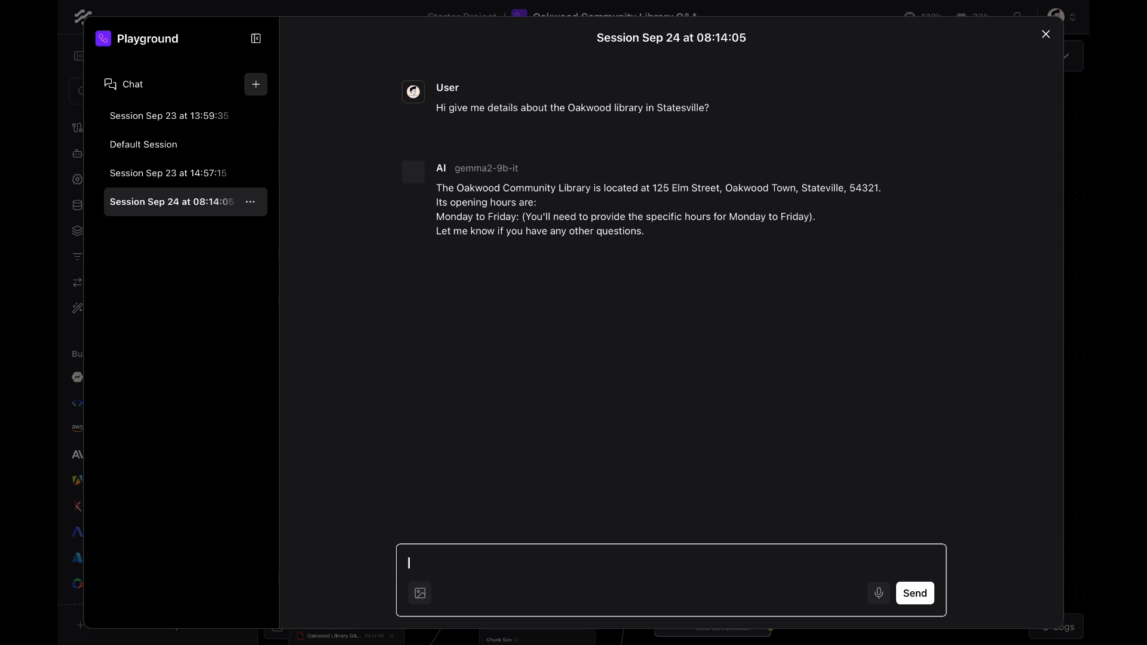
Step: Ask the chatbot "Can I access study rooms?"
key(BackSpace)
key(BackSpace)
key(BackSpace)
key(BackSpace)
key(BackSpace)
key(BackSpace)
text(When can I)
key(ctrl+a)
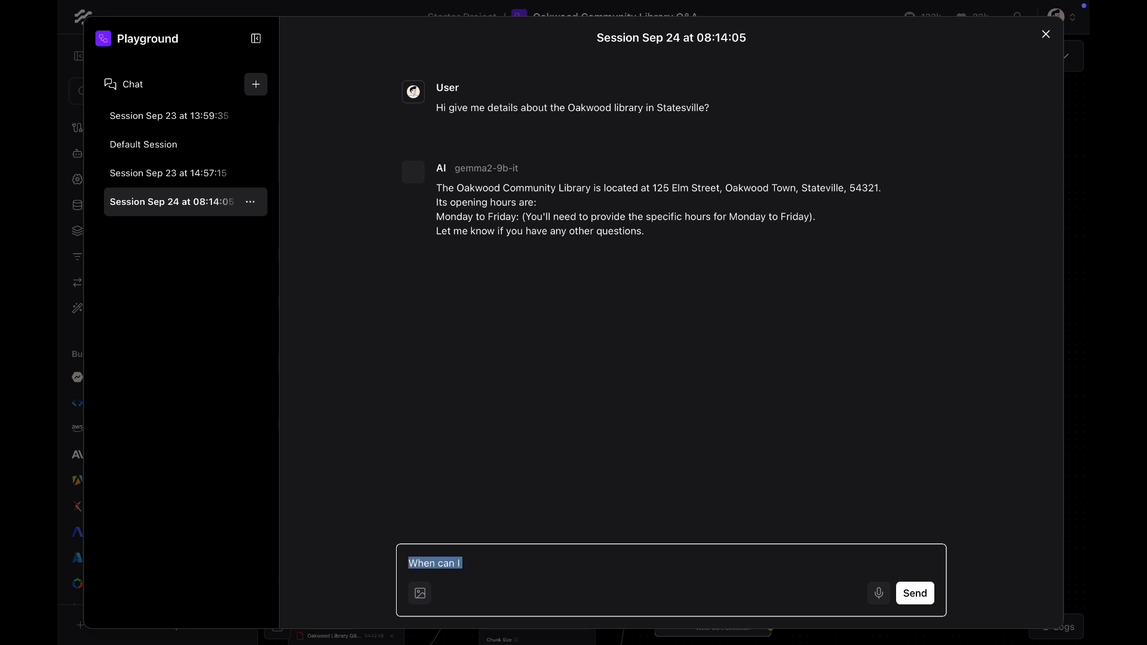
text(Can I access study ro)
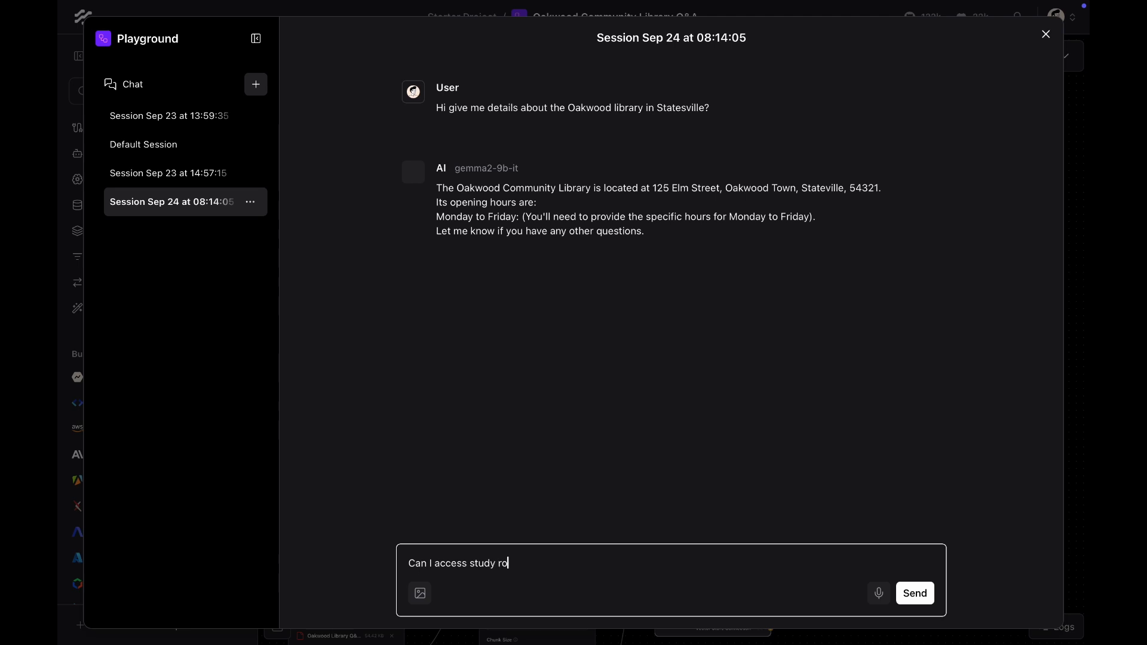
text(oms?)
key(Return)
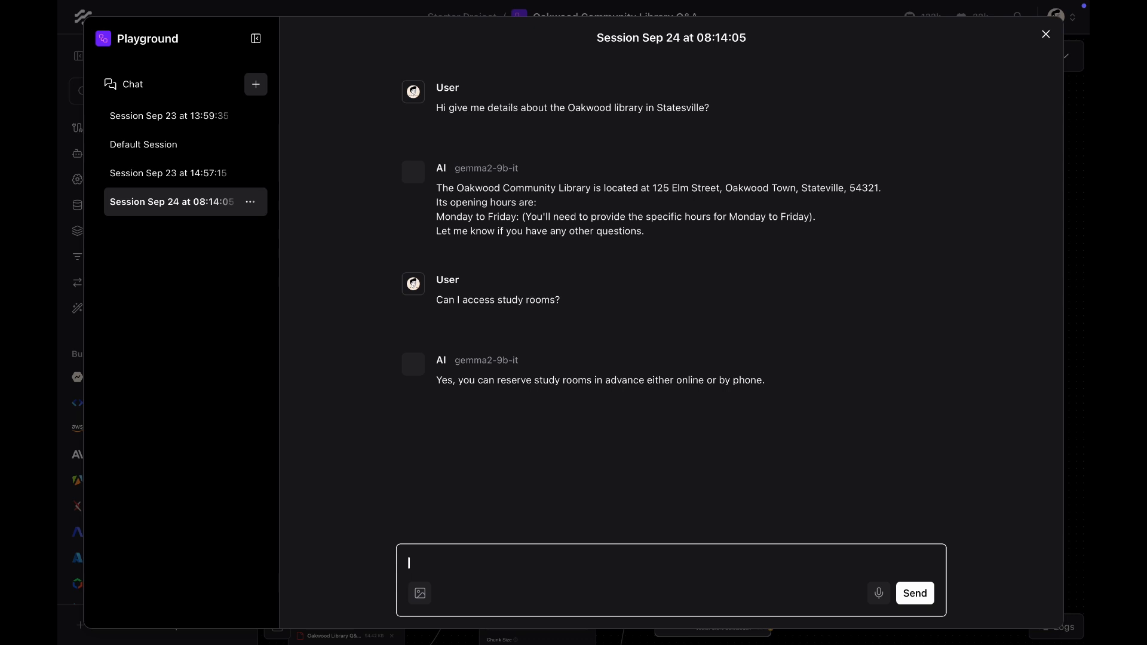
Step: Ask the chatbot "How can I contact the librarian?"
text(How can I contact the librarian?)
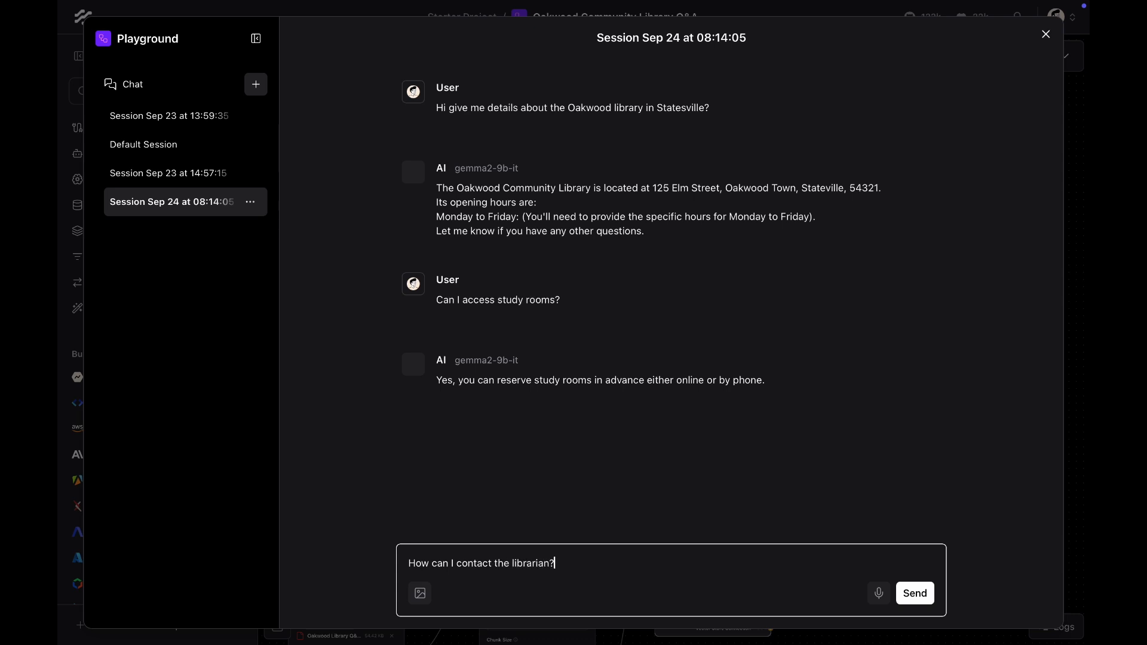
key(Return)
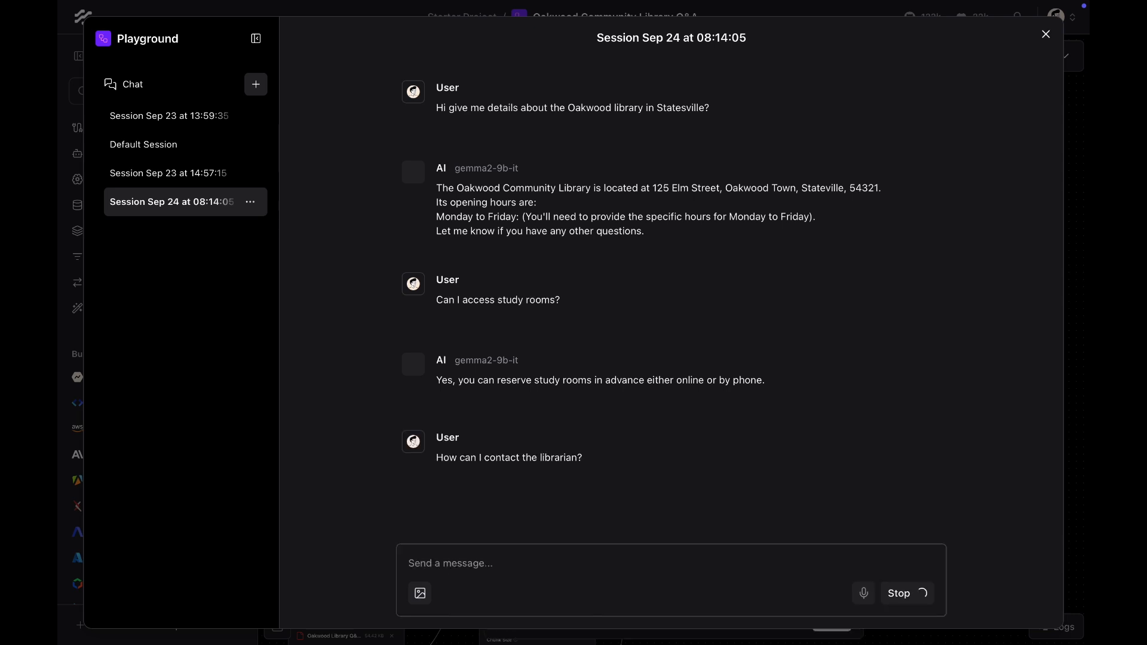